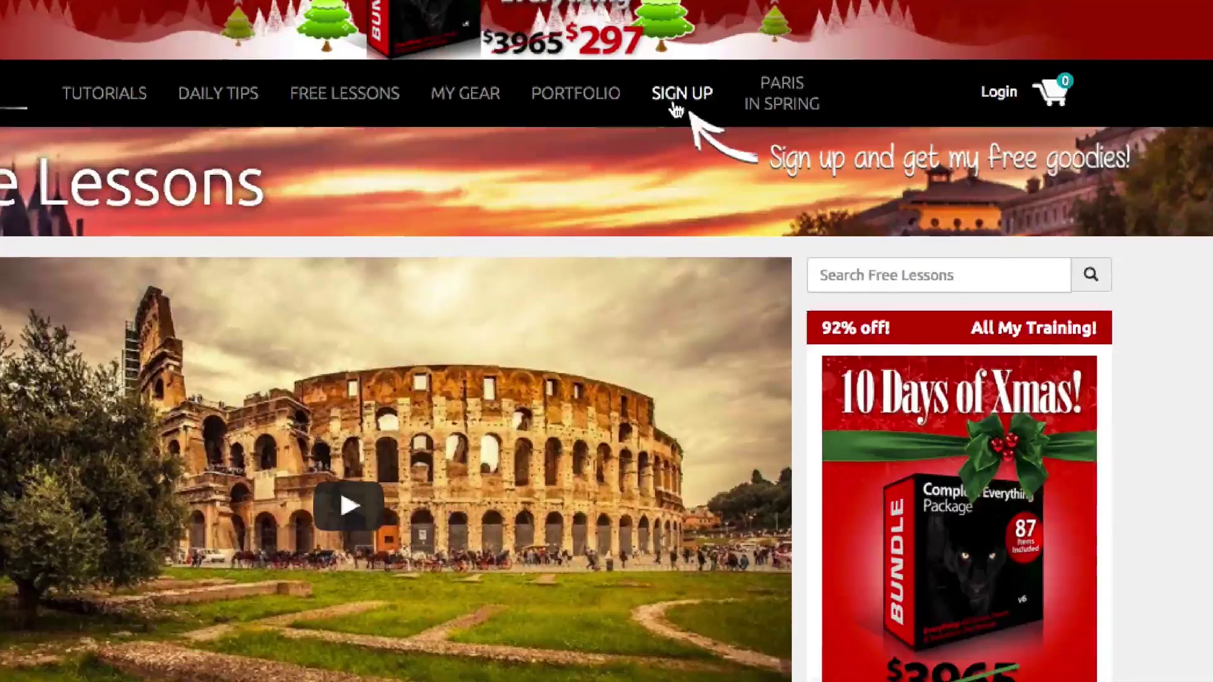
Sign in to the Serge Ramelli website and open the first lesson under Free Lessons
left_click(675, 109)
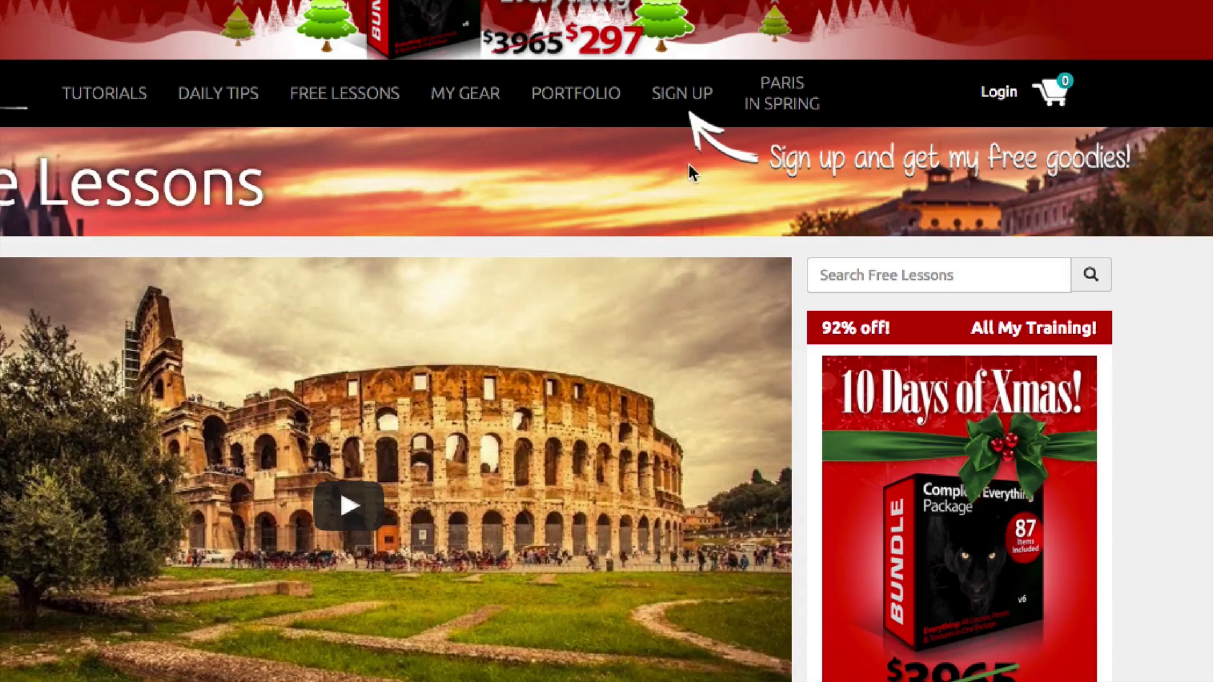
left_click(933, 103)
left_click(1010, 97)
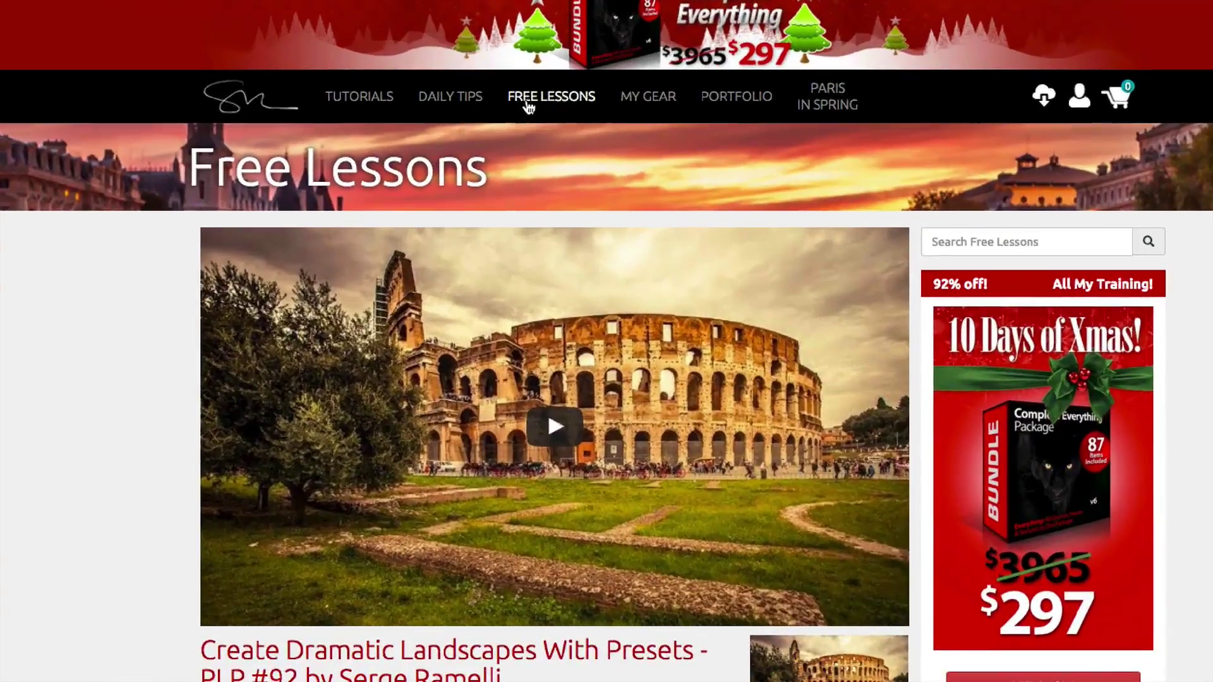
left_click(541, 104)
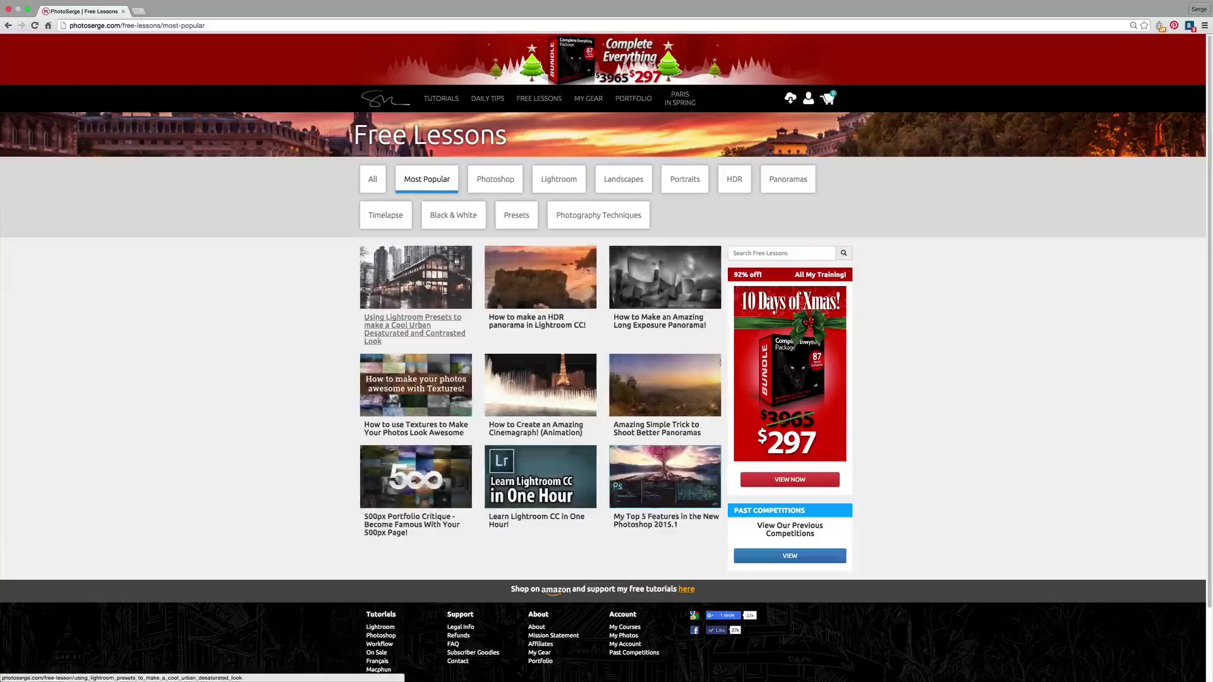
left_click(425, 282)
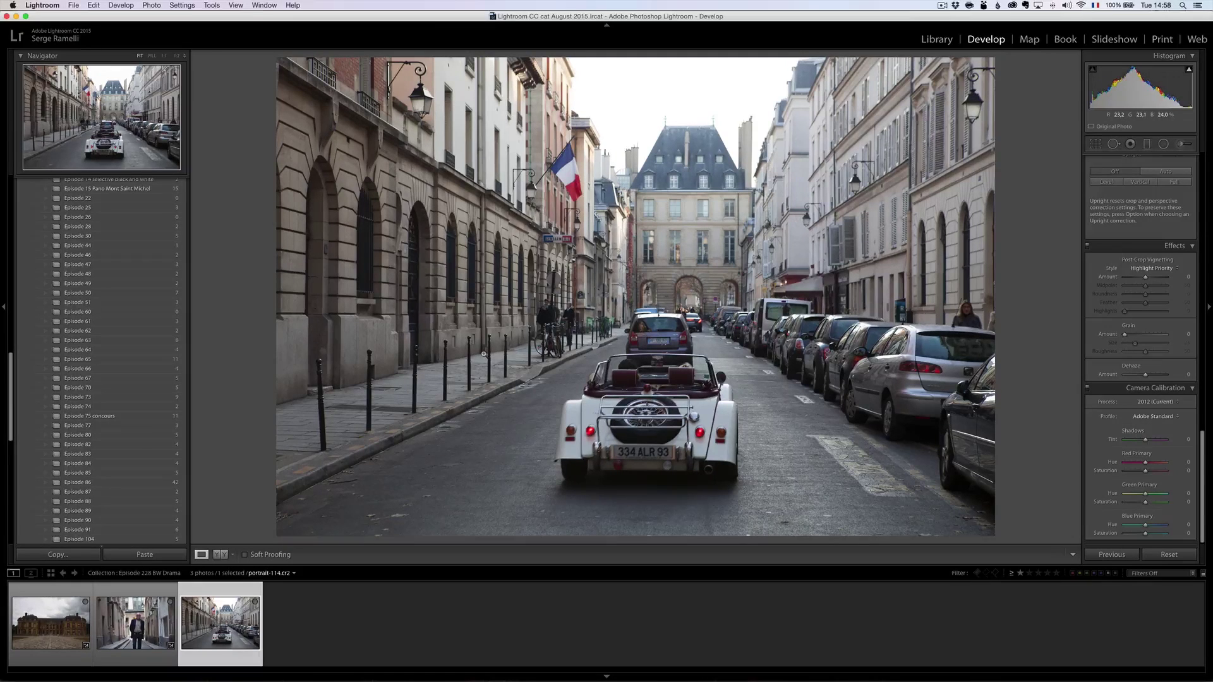
Hide the left panel and convert the Paris street car photo to B&W
left_click(5, 309)
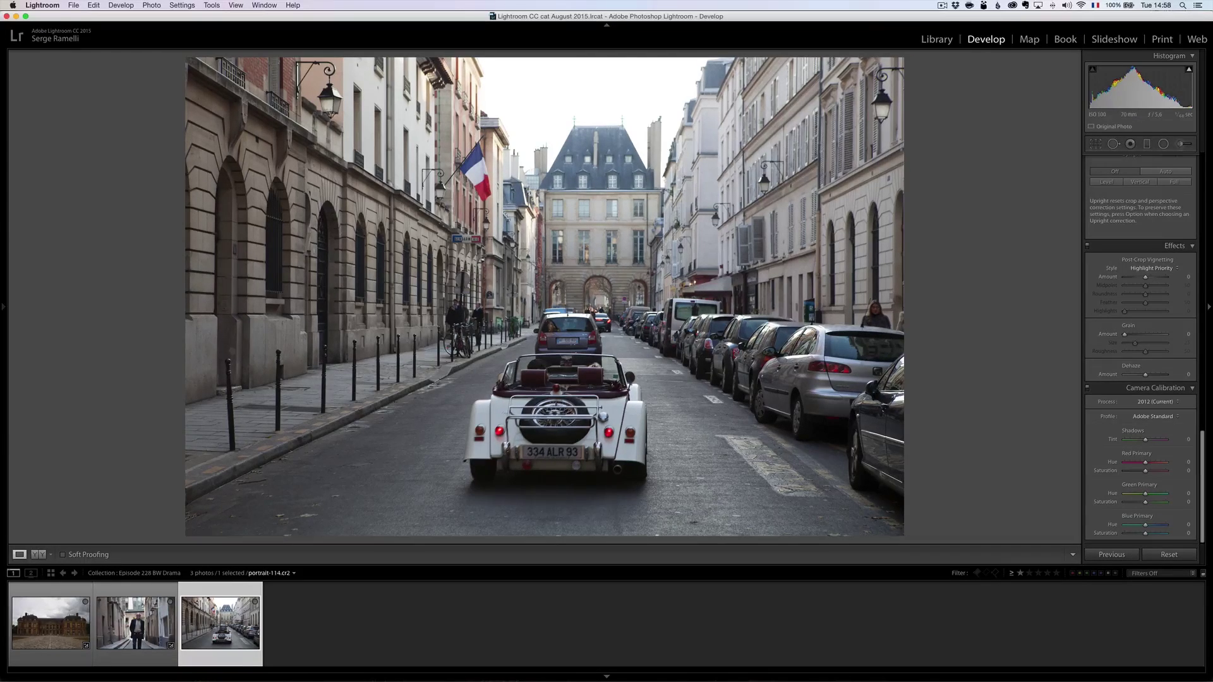
scroll(1134, 234, "up", 10)
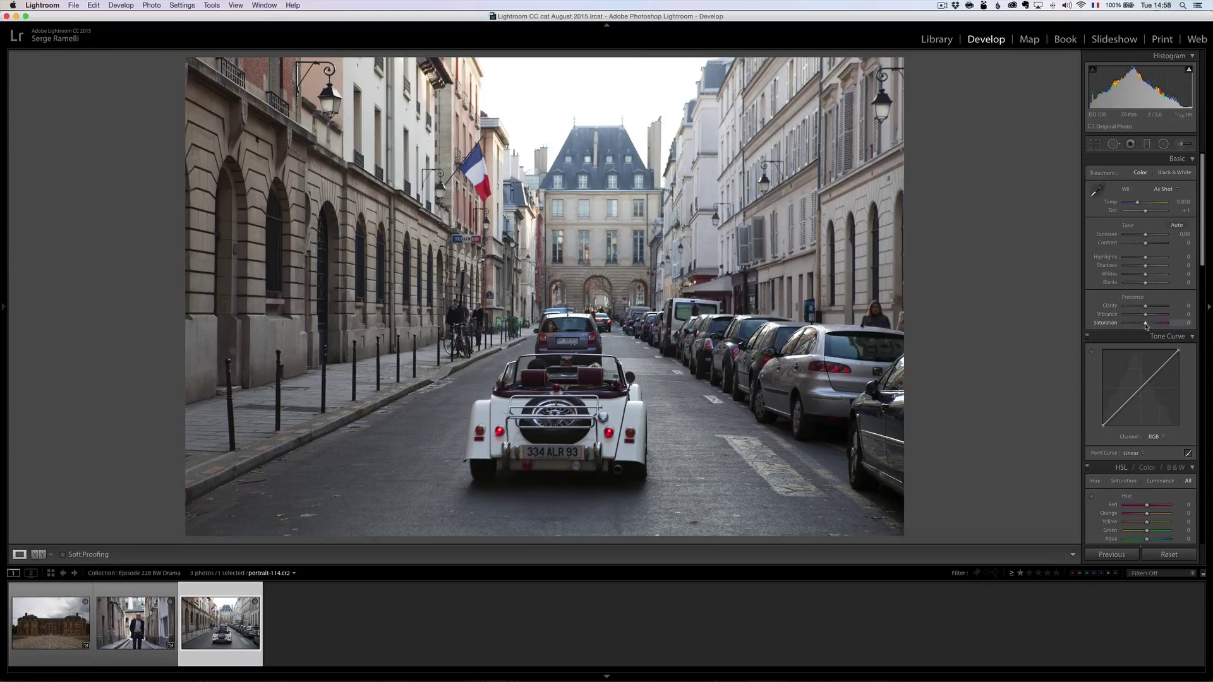
left_click_drag(1123, 326, 1147, 325)
scroll(1151, 365, "down", 3)
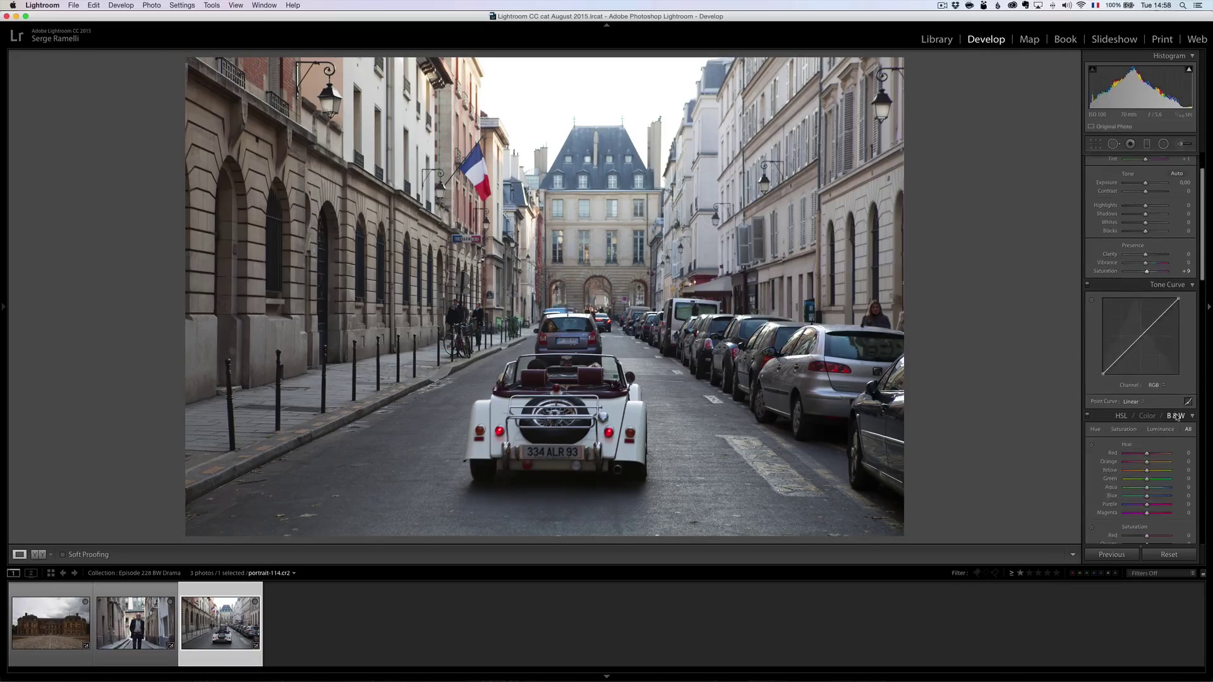
left_click(1176, 415)
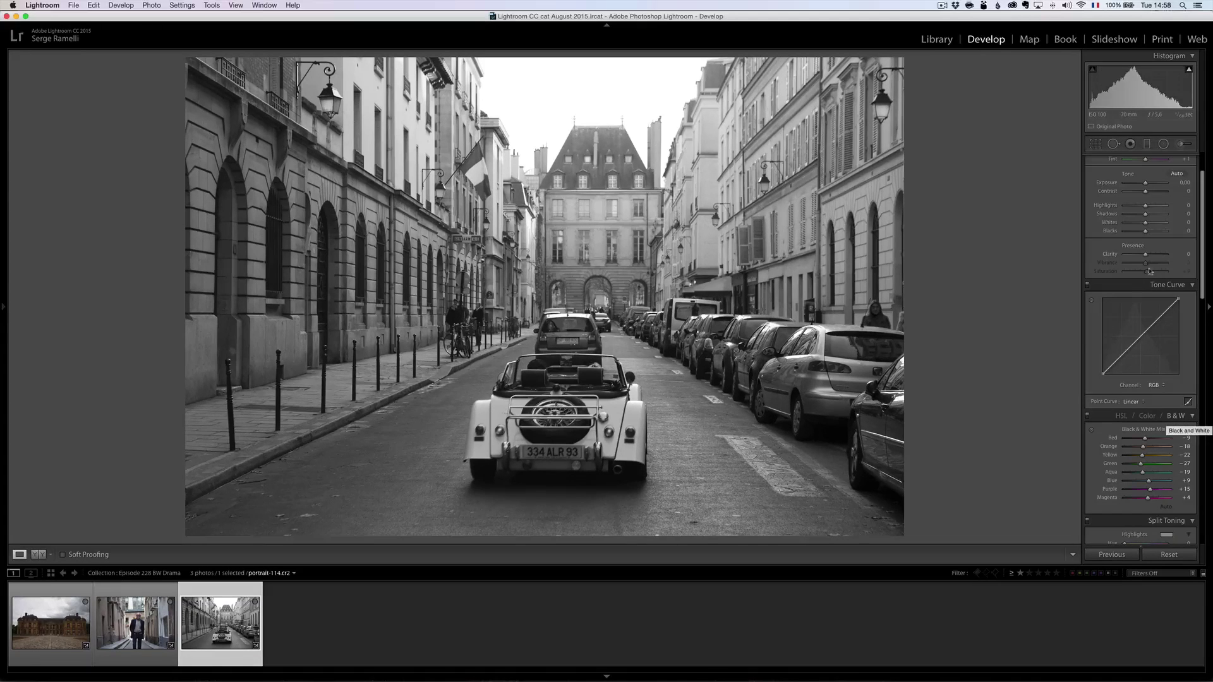
scroll(1146, 266, "up", 4)
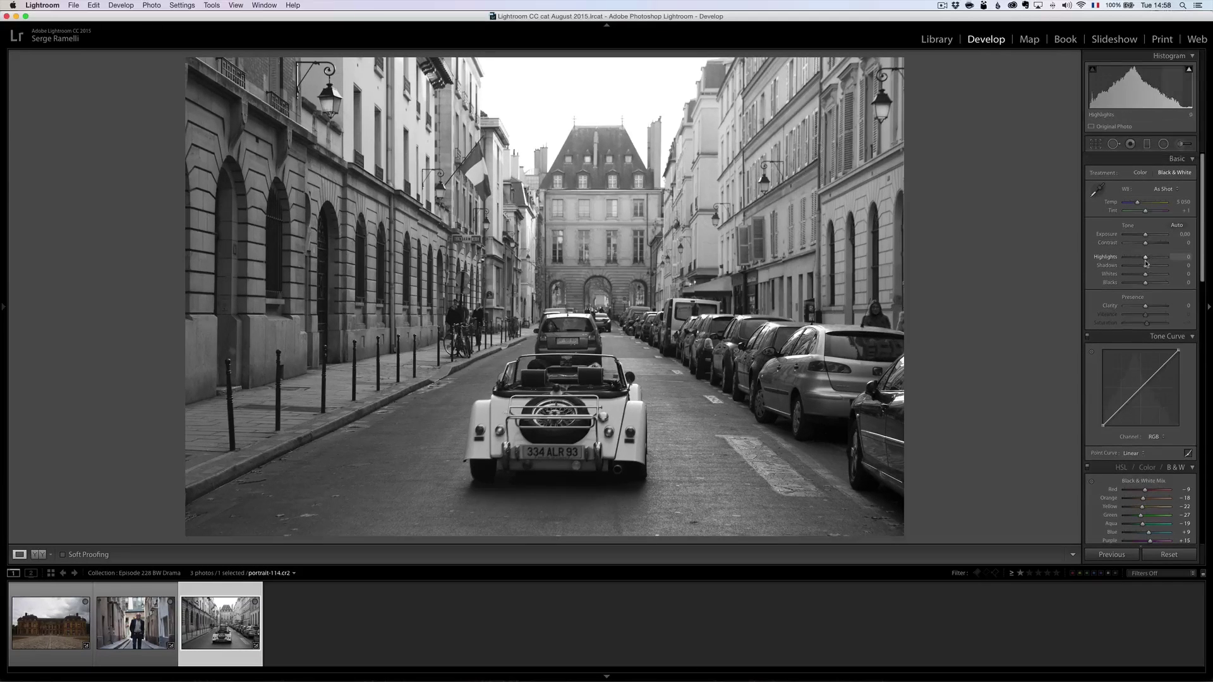
Push Shadows to +100, auto-set Blacks to -51 and raise Whites to +40
left_click_drag(1145, 265, 1123, 257)
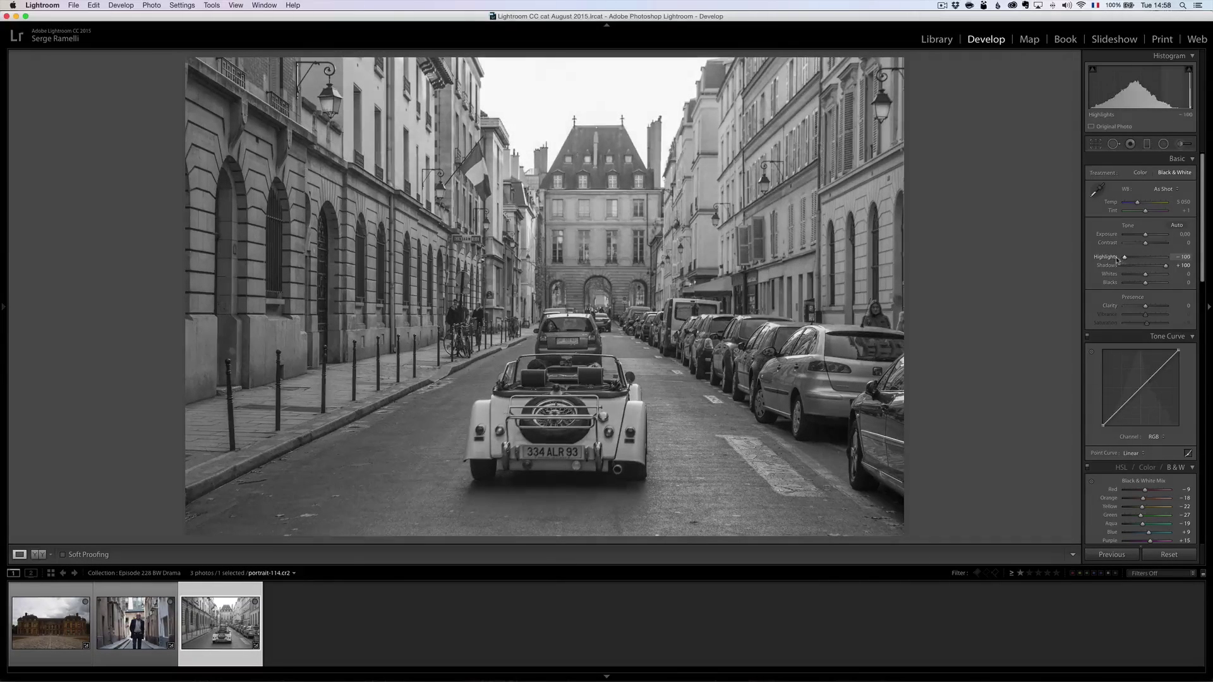
double_click(1146, 283, "shift")
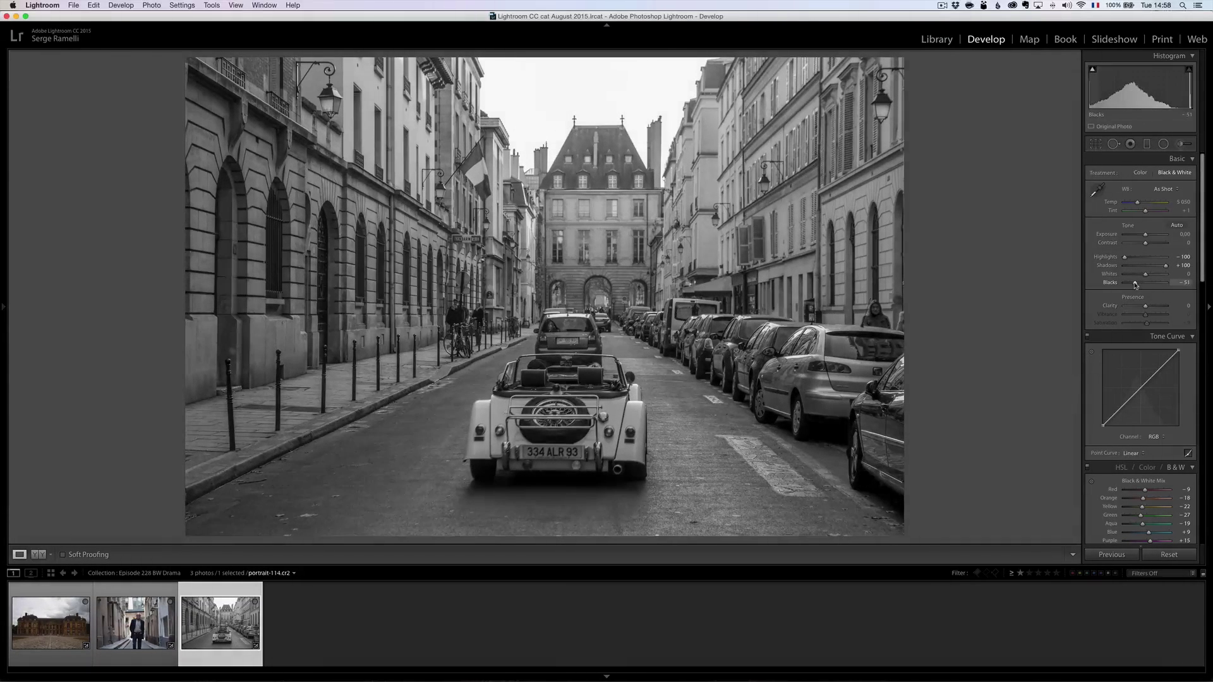
double_click(1148, 274, "shift")
left_click_drag(1148, 275, 1157, 275)
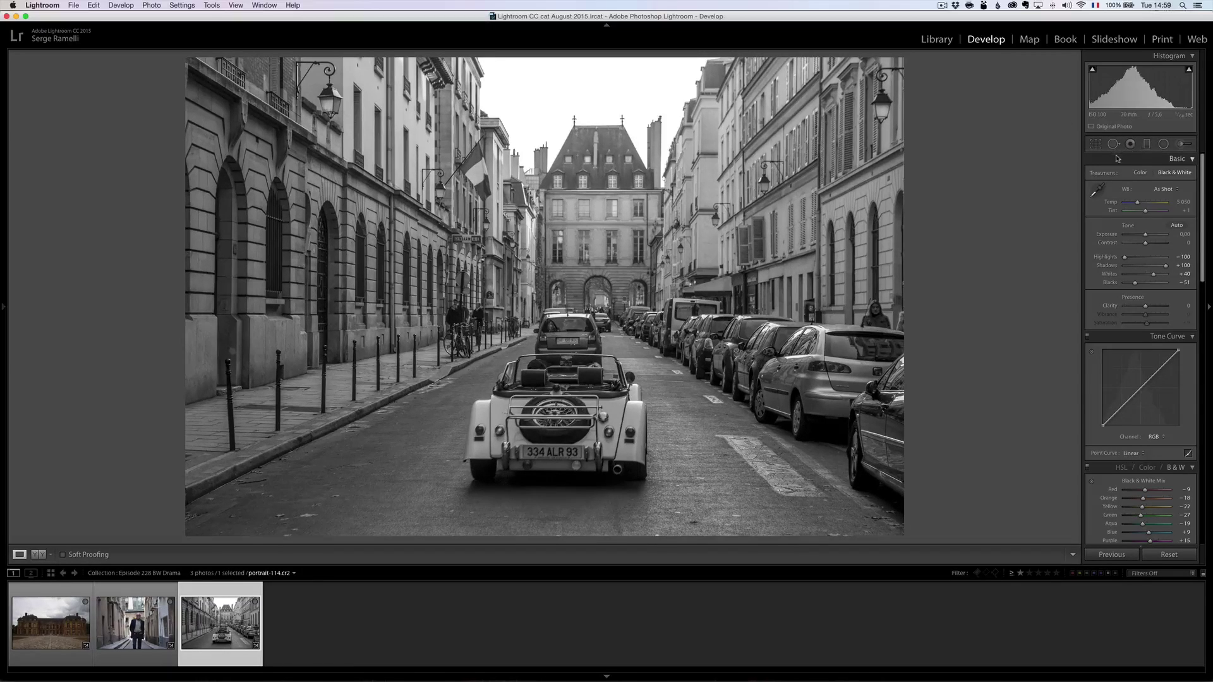
Add a graduated filter over the left buildings with Exposure about -1.05
left_click(1147, 144)
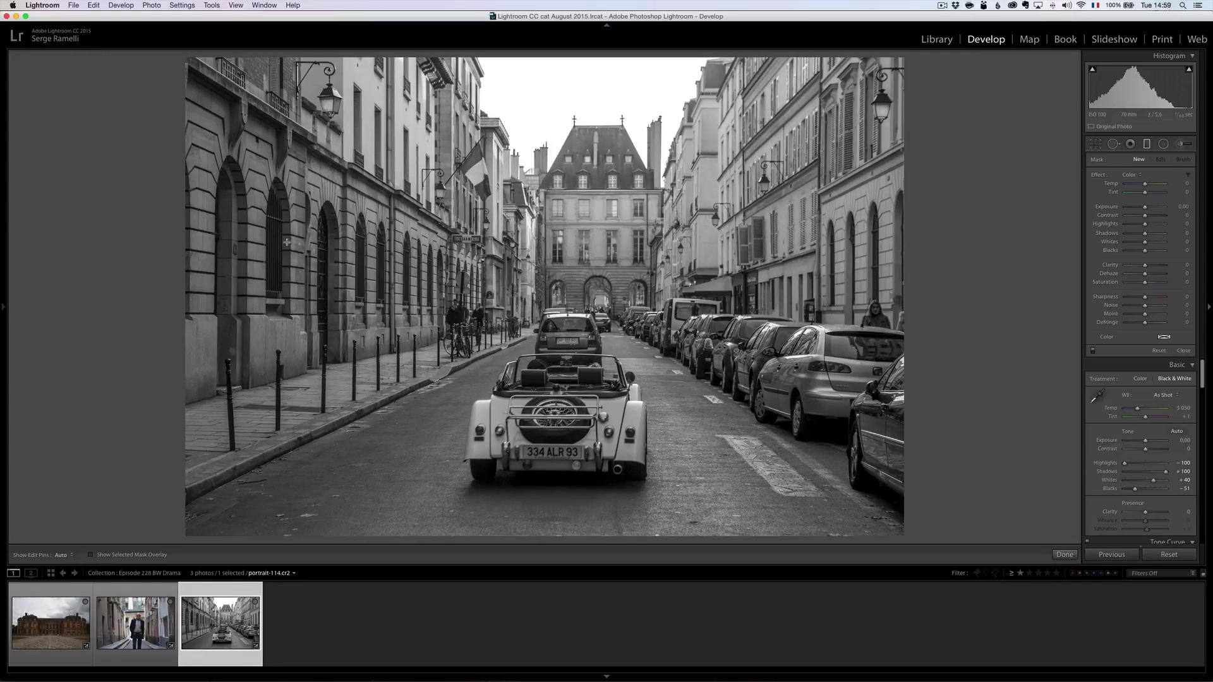
left_click_drag(291, 272, 453, 268)
left_click_drag(1145, 207, 1140, 211)
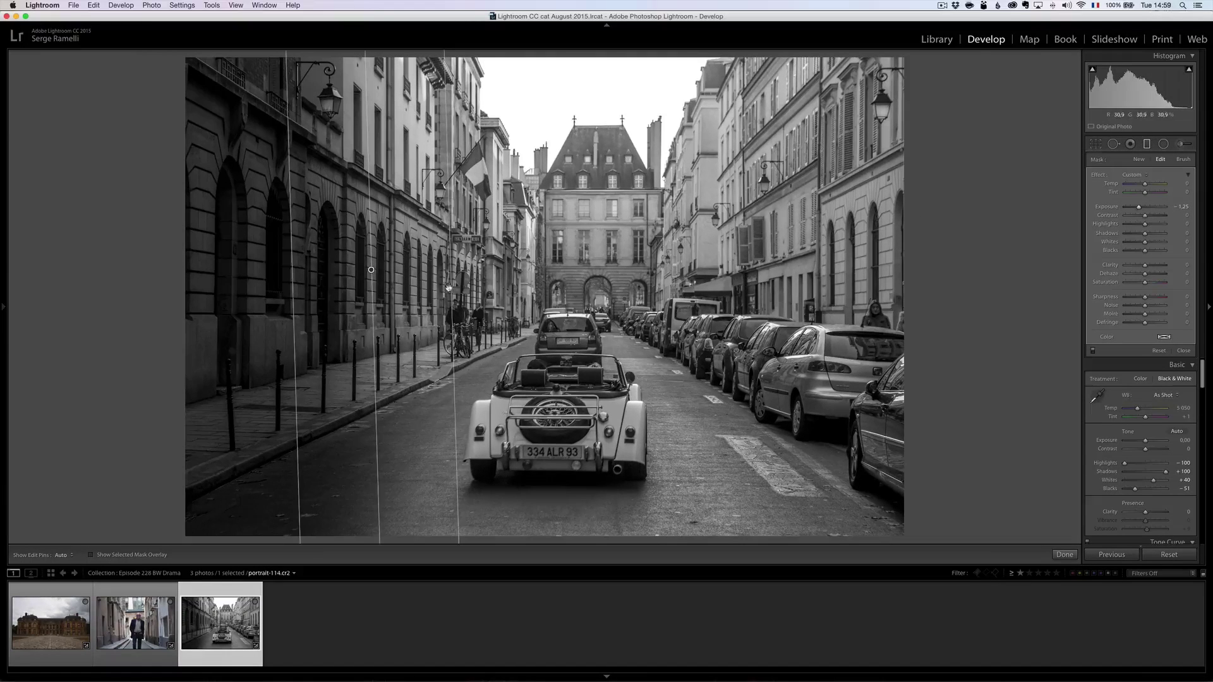
left_click_drag(449, 288, 480, 290)
left_click_drag(294, 289, 252, 289)
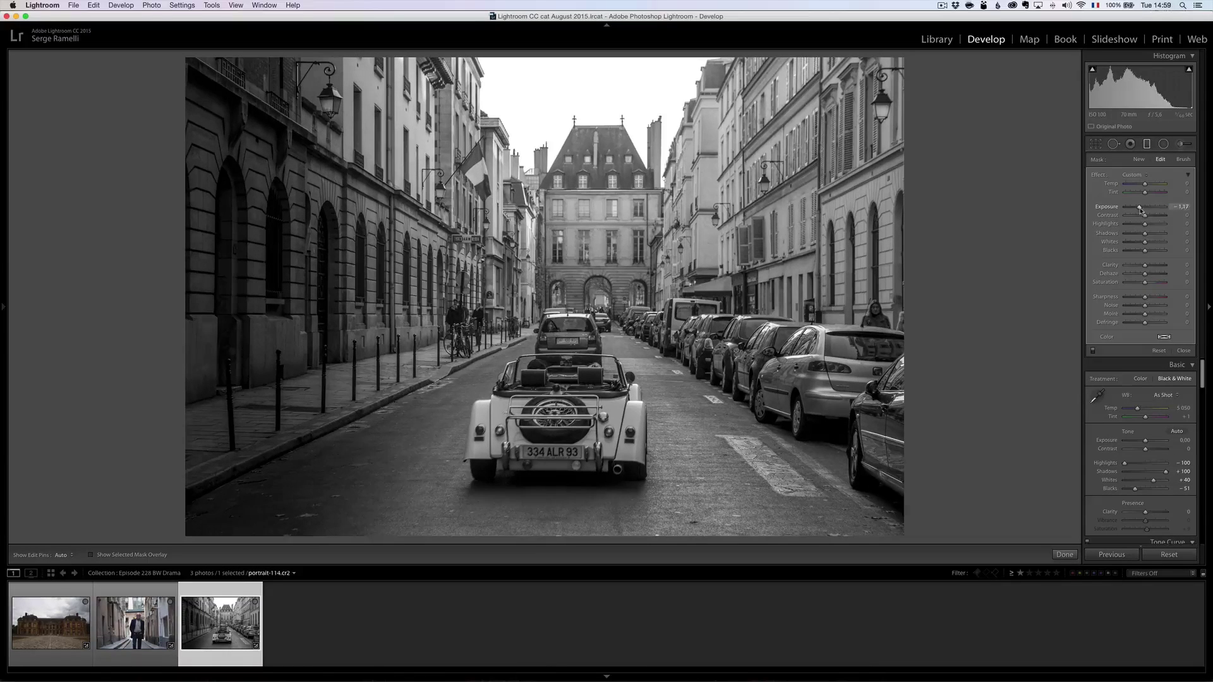
left_click_drag(1141, 210, 1140, 211)
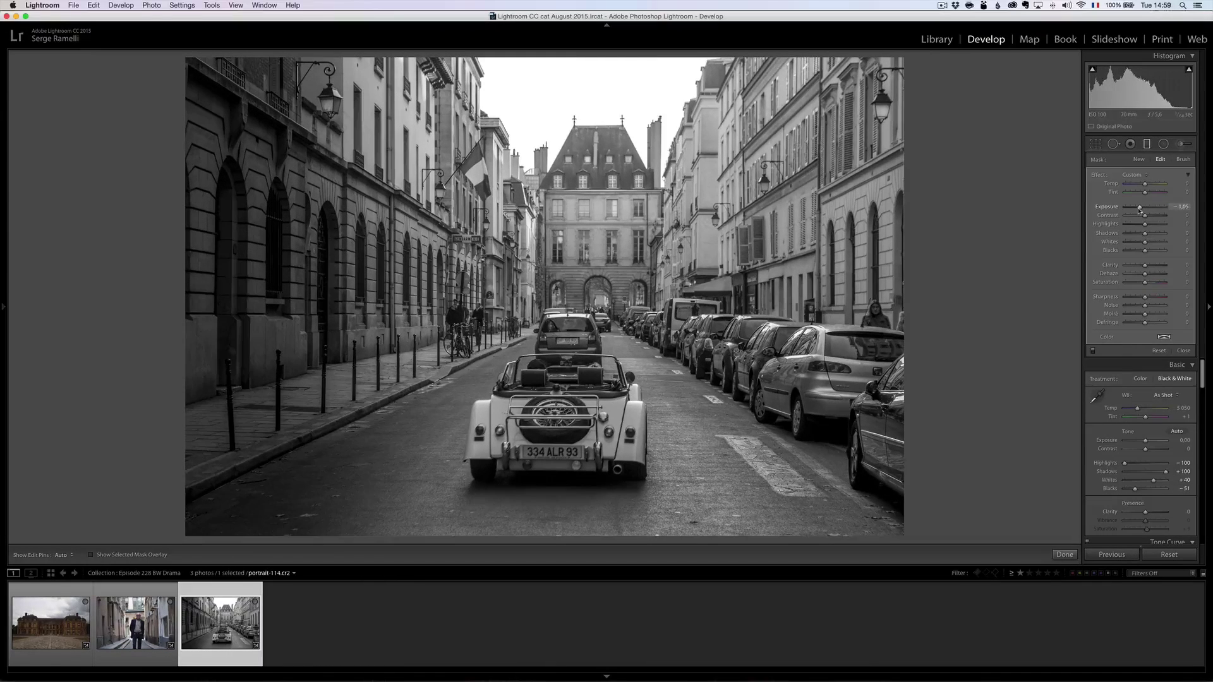
Add darkening gradients over the right side and the bottom road, comparing with them on and off
left_click_drag(863, 280, 662, 287)
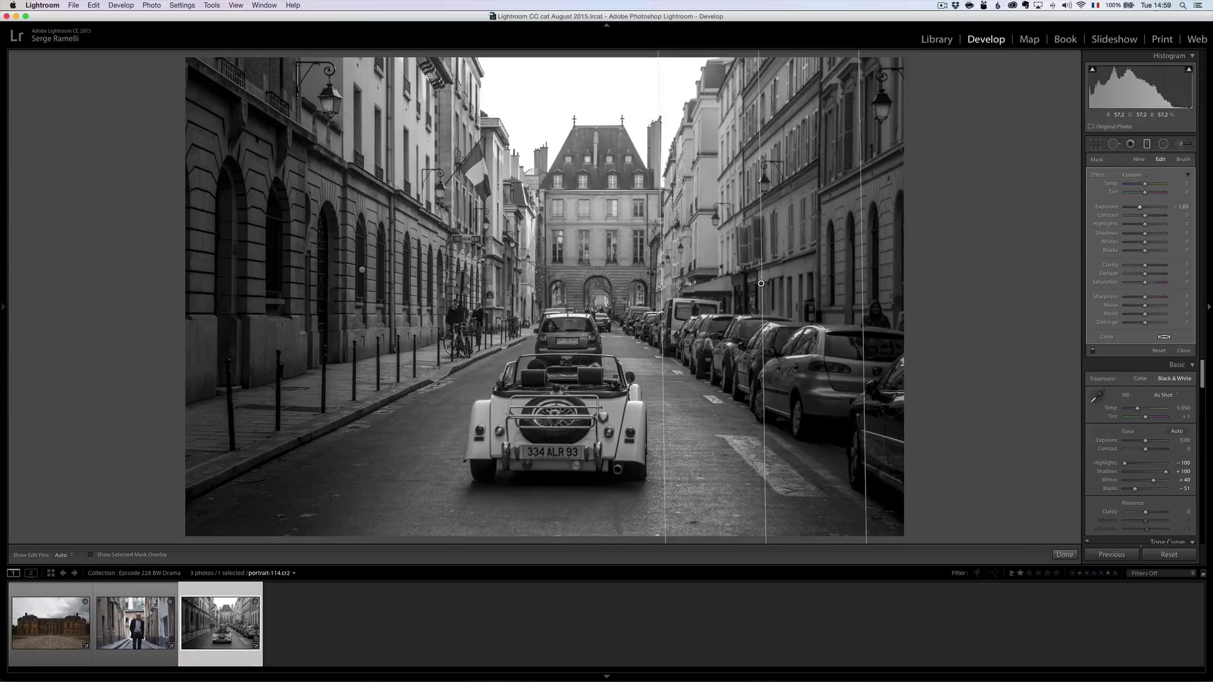
left_click_drag(534, 500, 540, 362)
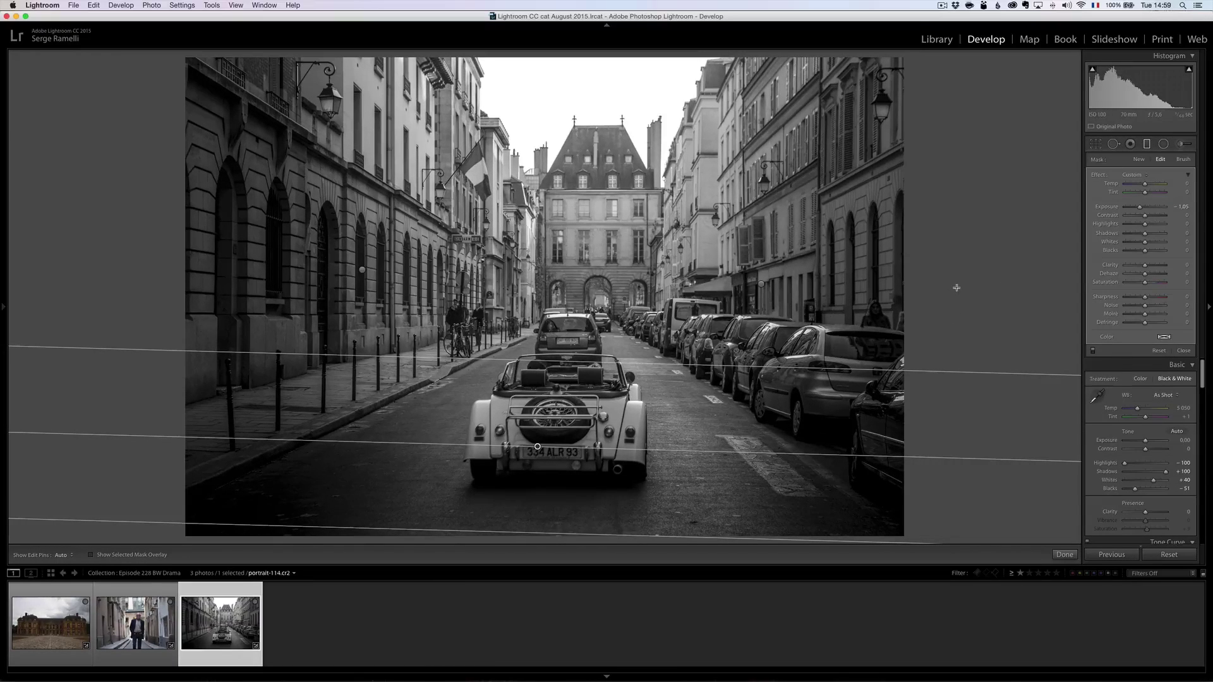
left_click(1093, 352)
left_click(1093, 353)
left_click(1092, 352)
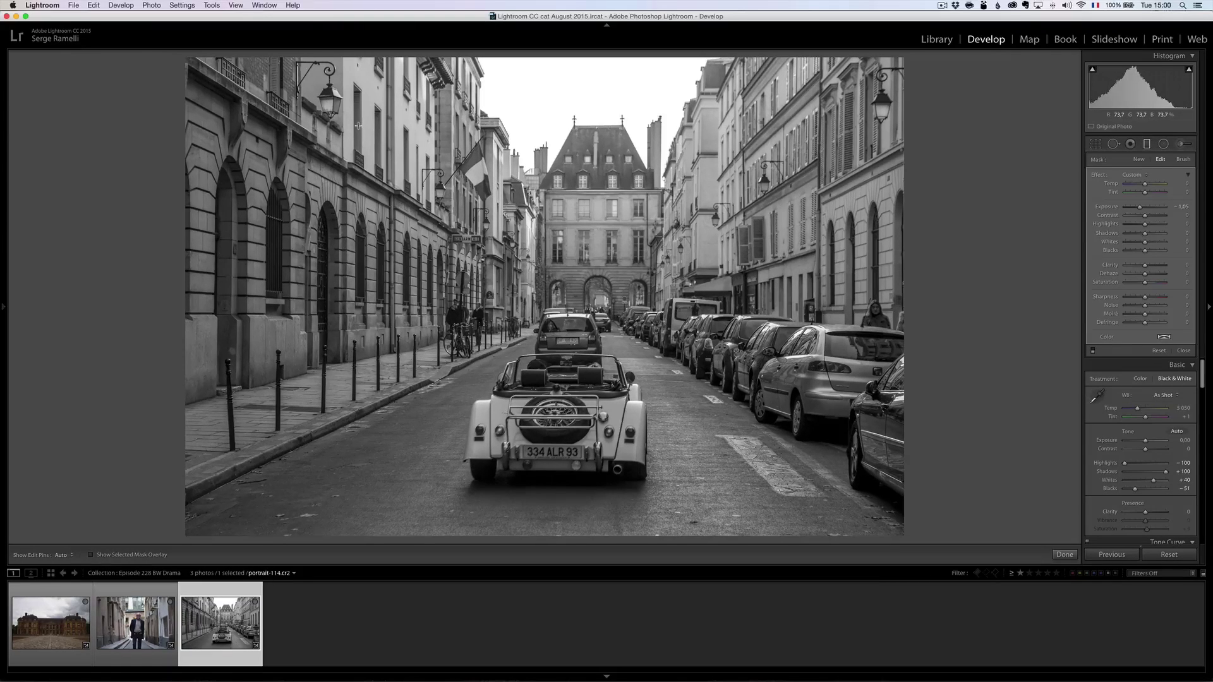
left_click_drag(537, 361, 537, 531)
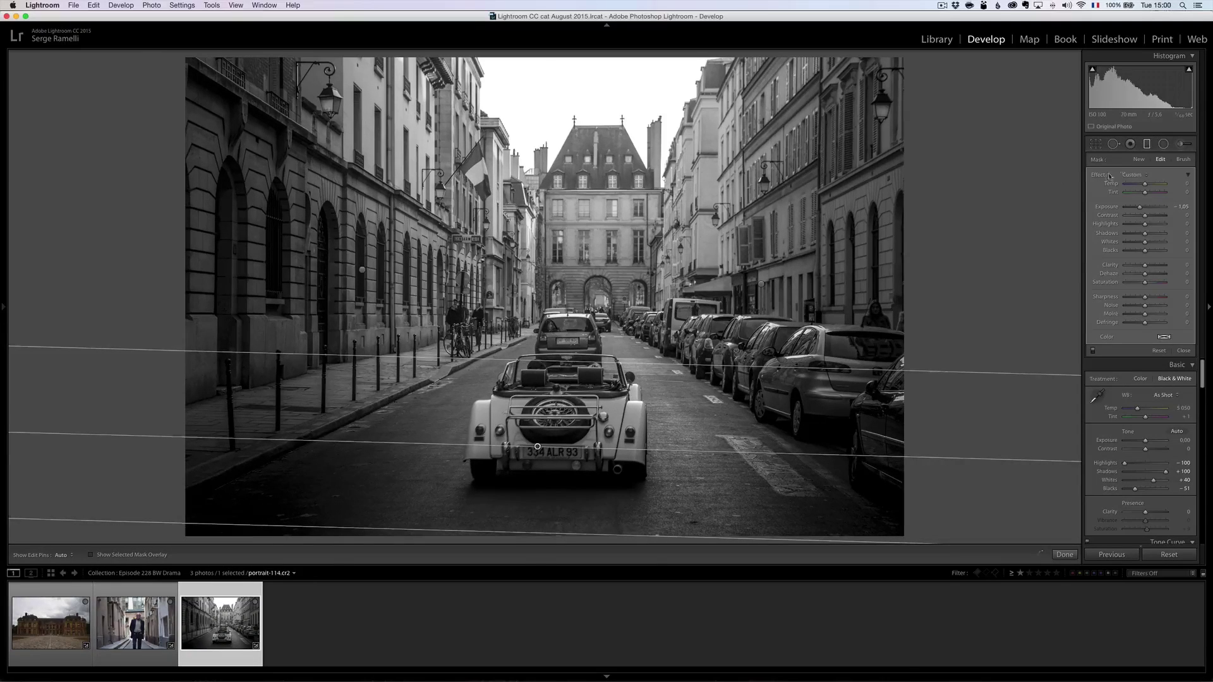
Draw an inverted radial filter with Feather 100, raised Exposure and added Clarity
left_click(1162, 144)
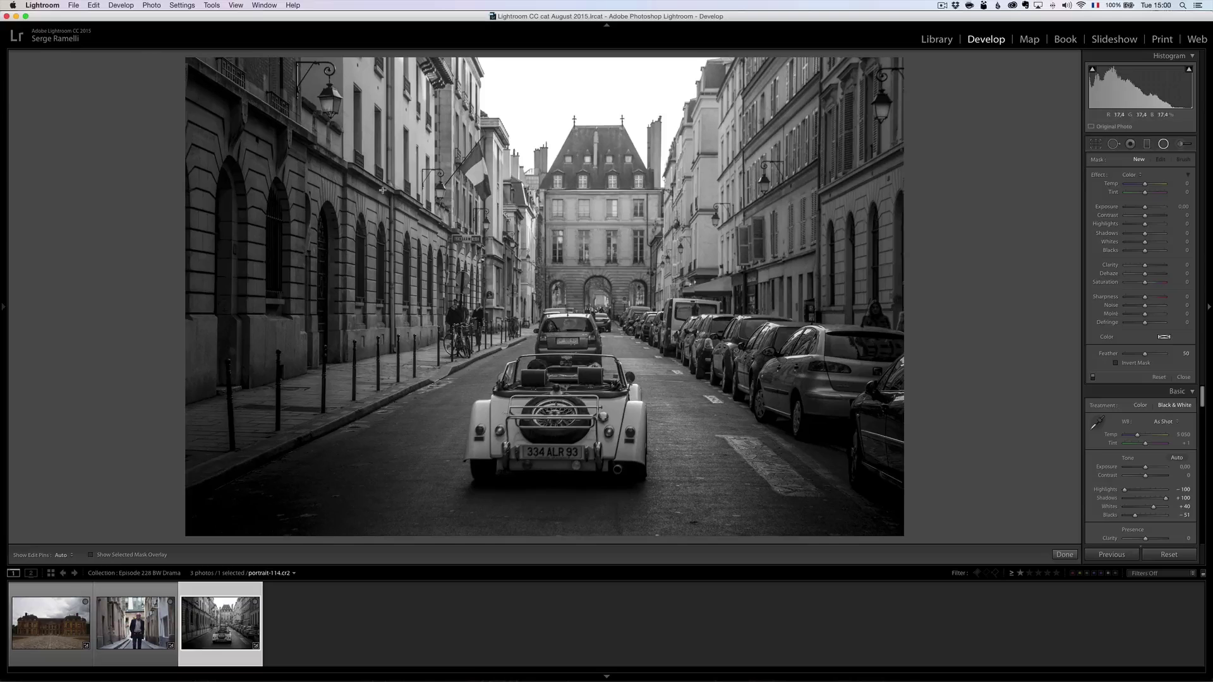
mouse_move(369, 166)
left_mouse_down()
mouse_move(435, 107)
mouse_move(408, 110)
left_mouse_up()
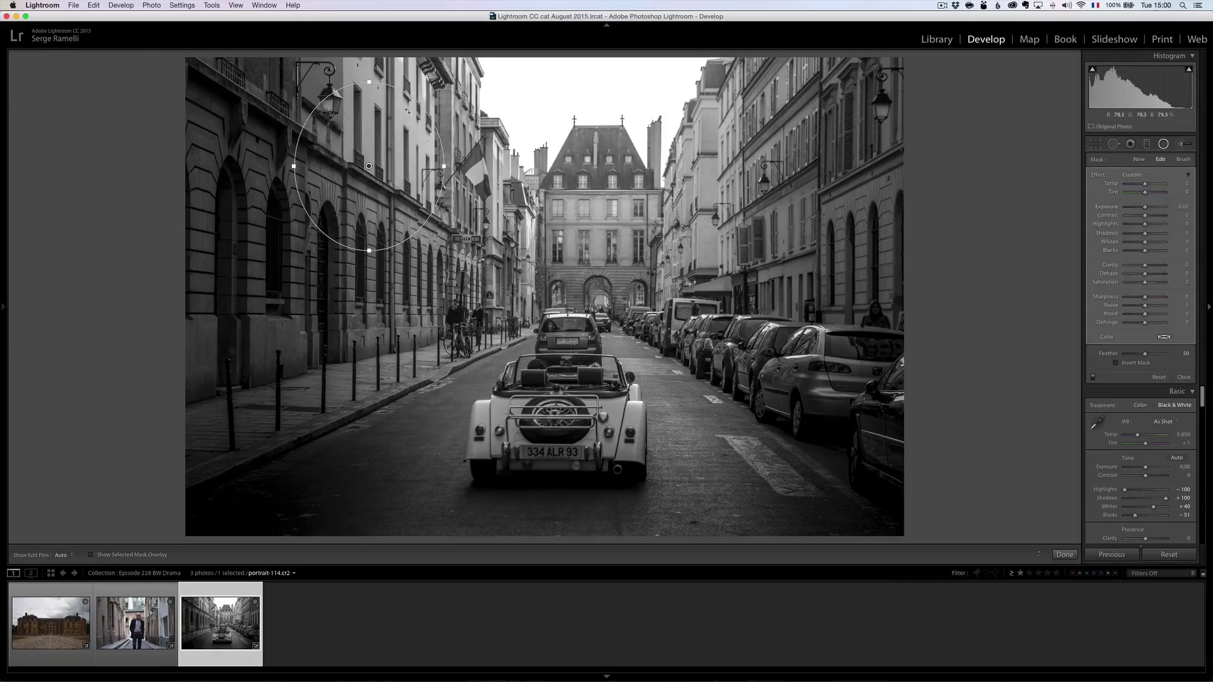
left_click(1136, 364)
left_click_drag(1147, 356, 1176, 354)
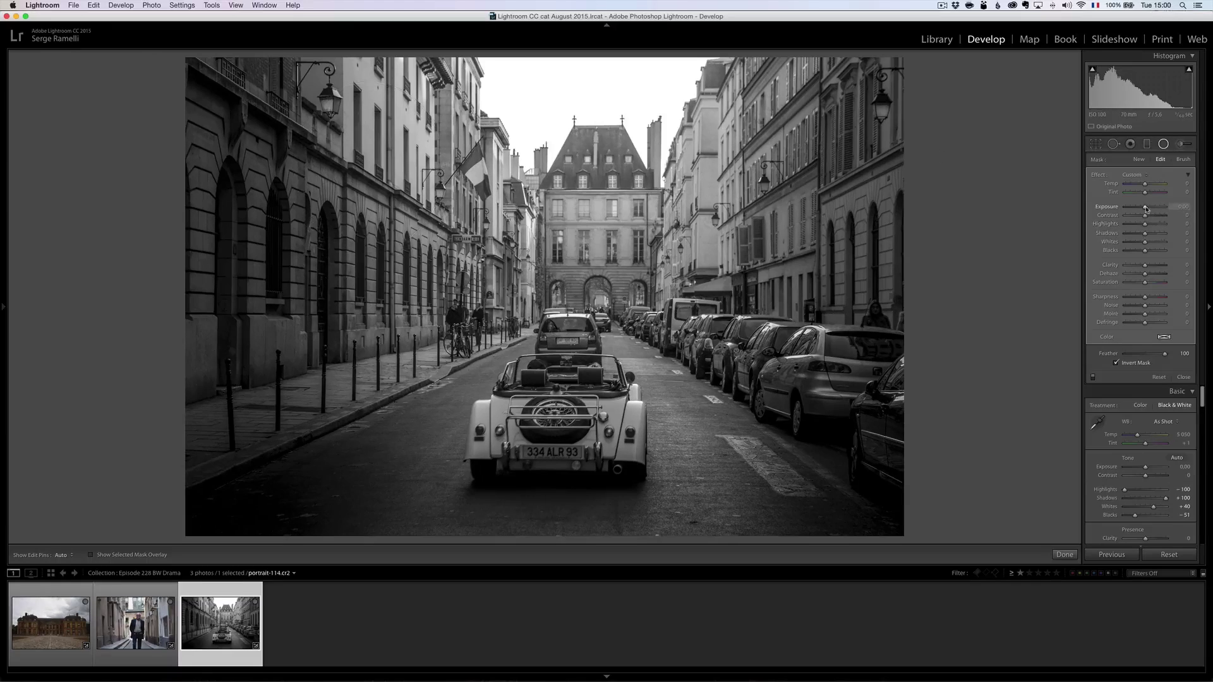
left_click_drag(1144, 206, 1149, 209)
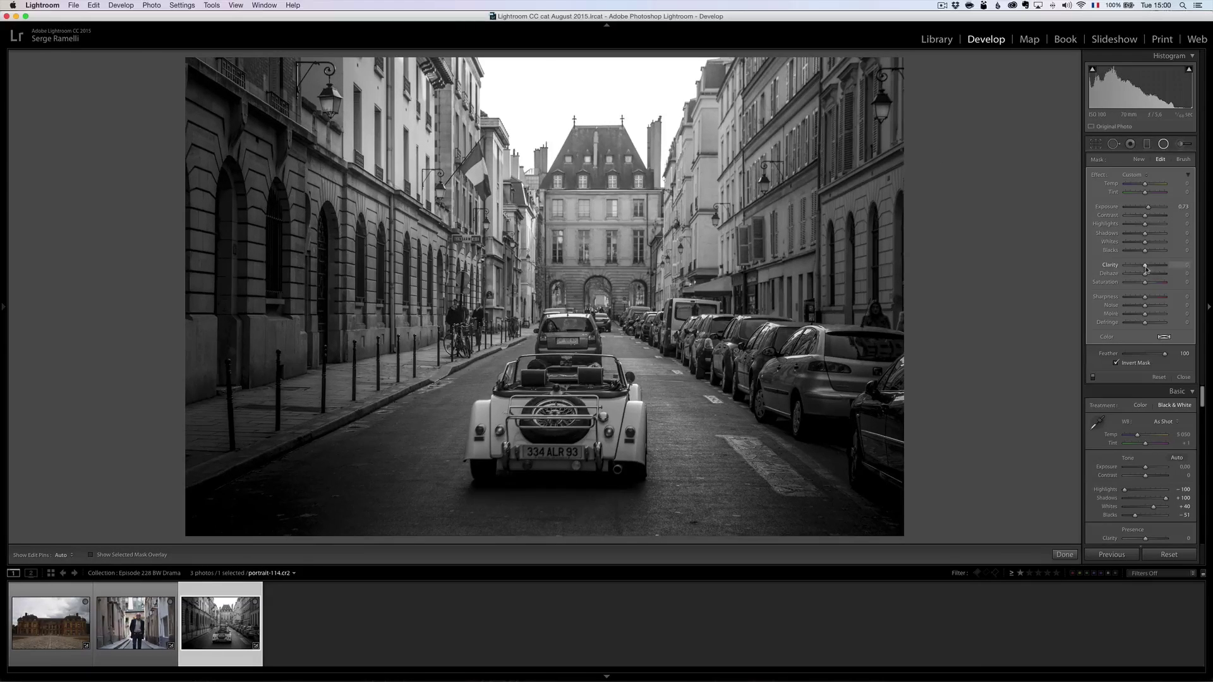
left_click_drag(1145, 266, 1158, 267)
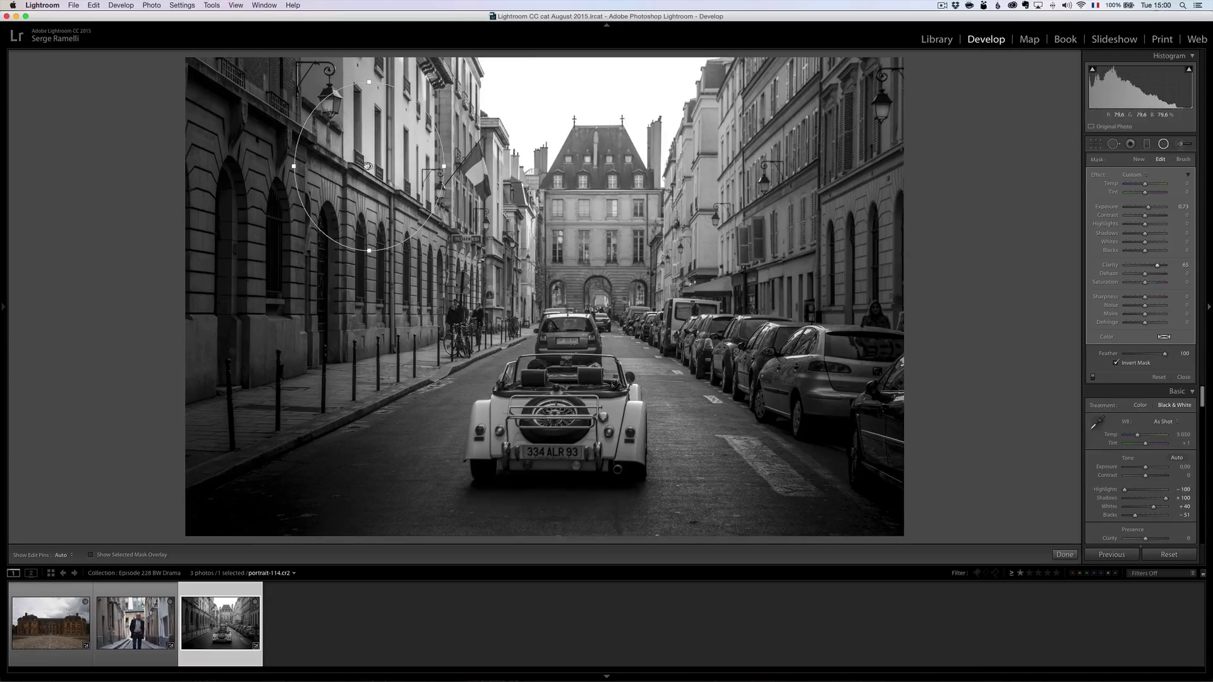
Move the radial filter over the left façade, set Exposure 0.90 and Clarity 64
left_click_drag(394, 142, 399, 121)
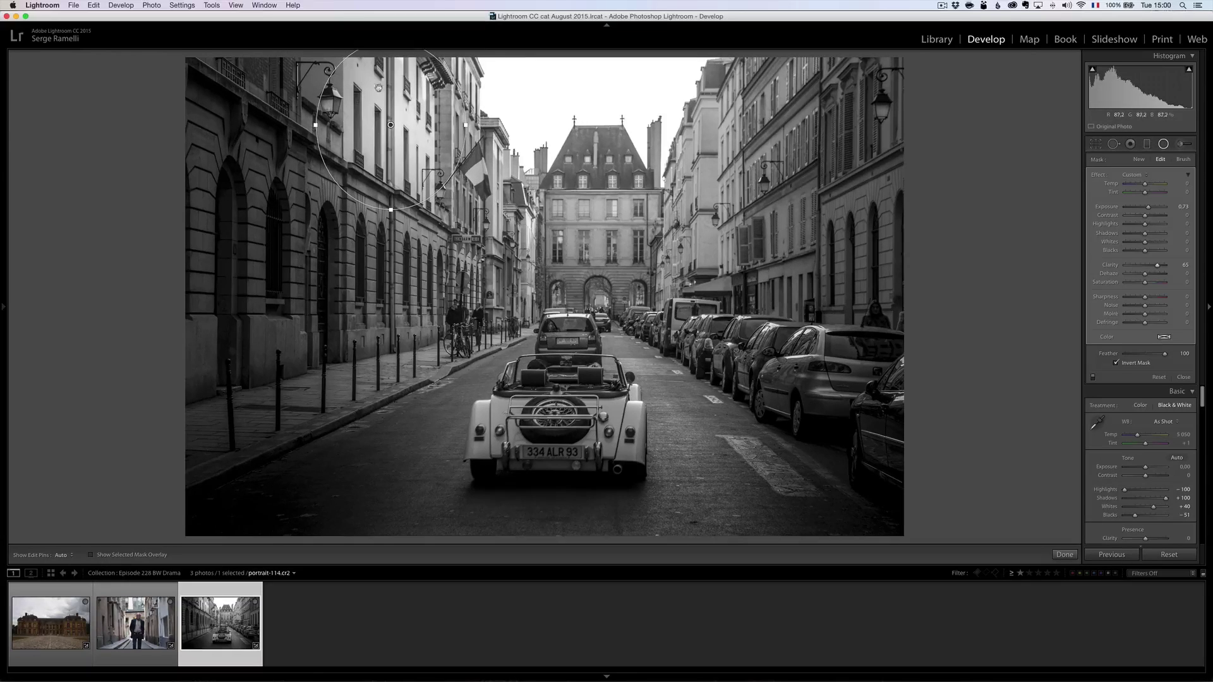
left_click_drag(391, 125, 372, 268)
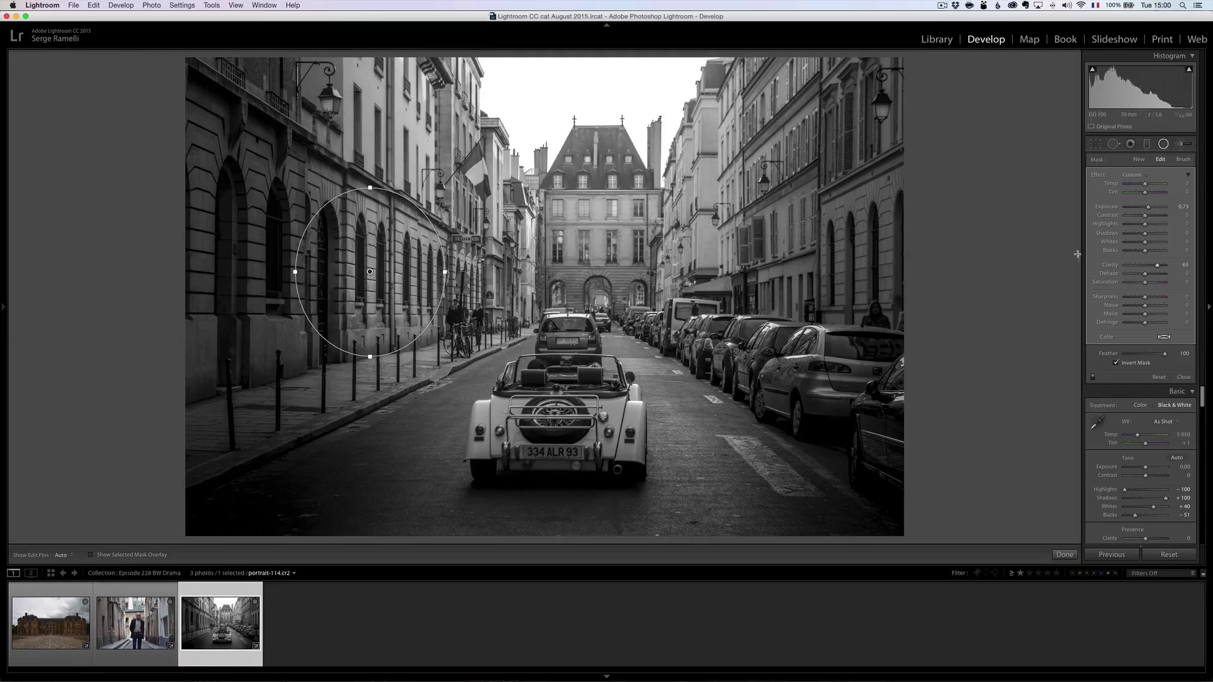
left_click_drag(1148, 209, 1153, 211)
left_click_drag(1156, 270, 1159, 270)
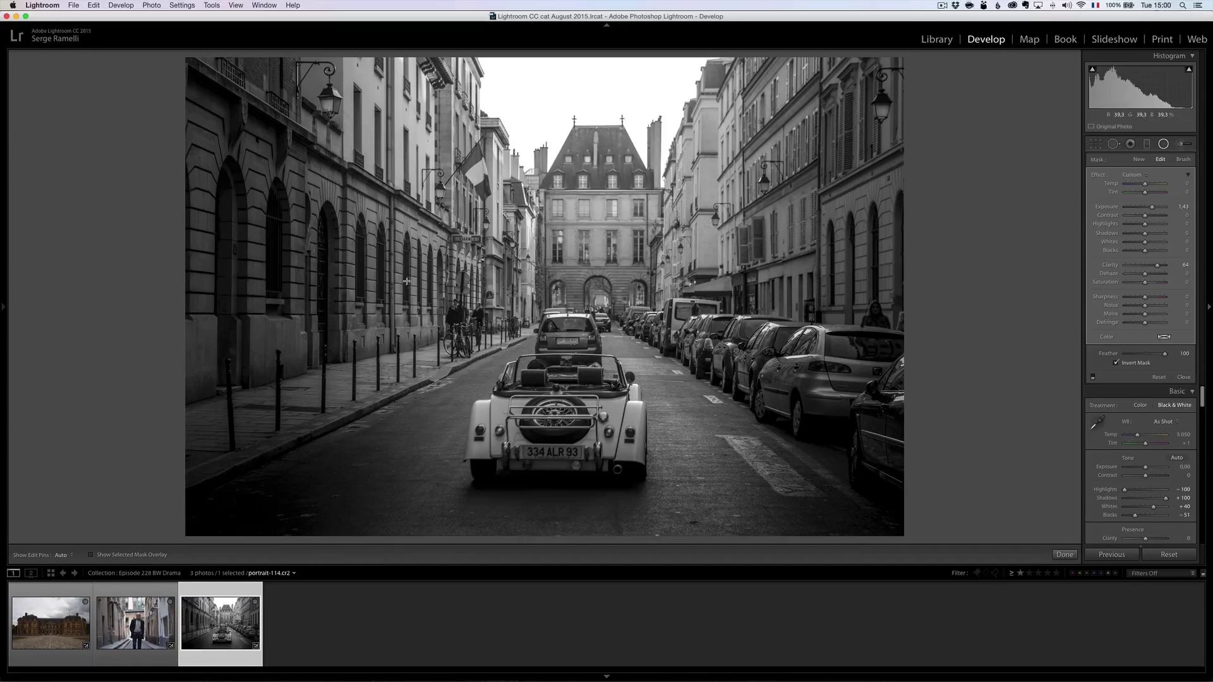
left_click(1094, 377)
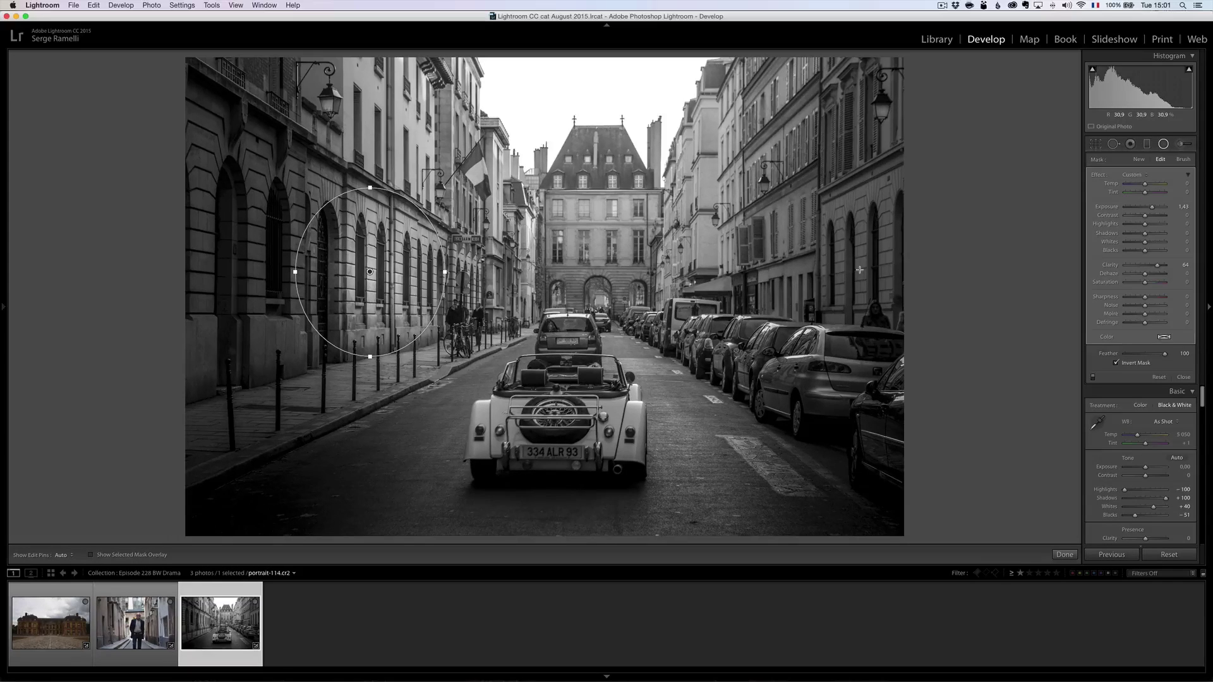
Duplicate the radial filter onto the parked cars, centre building and roadster, raising Exposure to 2.09
right_click(375, 272)
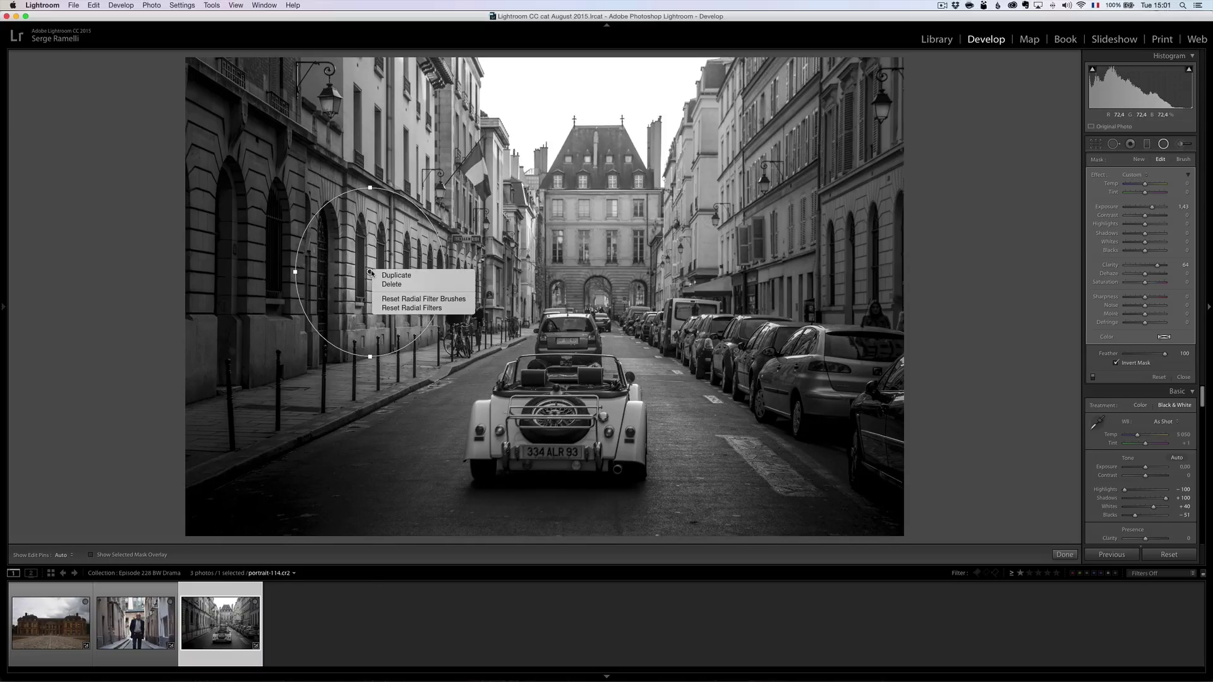
left_click(407, 271)
mouse_move(370, 271)
left_mouse_down()
mouse_move(742, 249)
mouse_move(822, 259)
mouse_move(828, 297)
mouse_move(803, 313)
left_mouse_up()
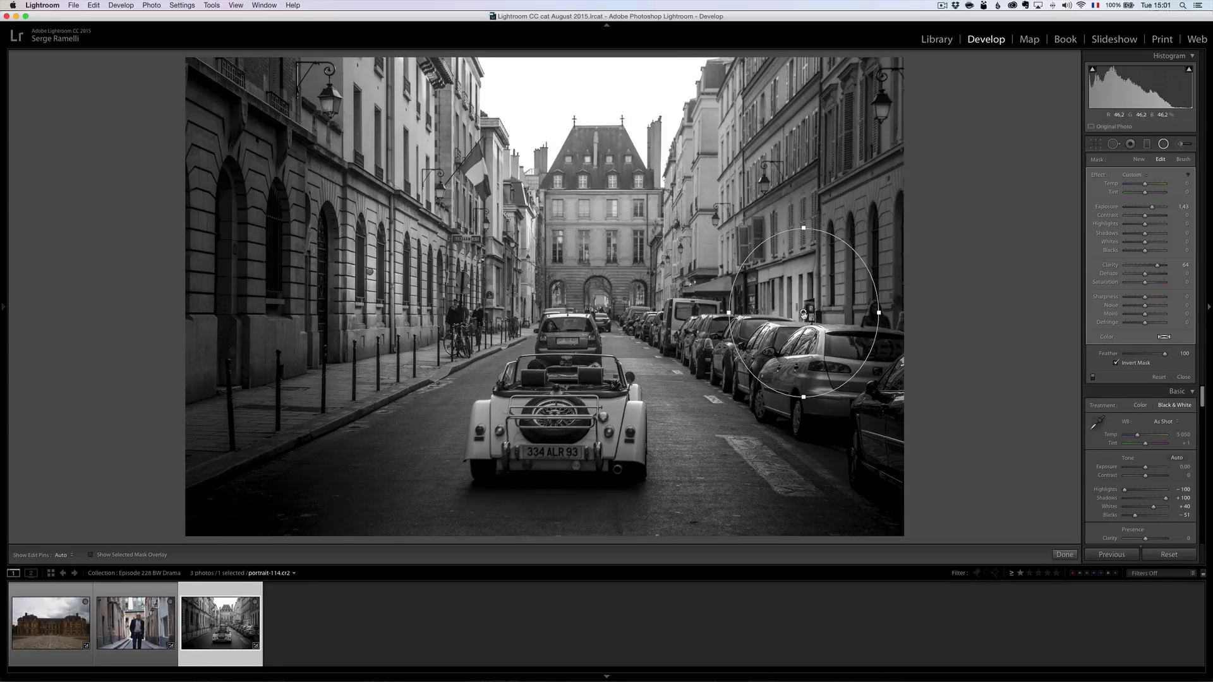
right_click(802, 313)
left_click(825, 320)
left_click_drag(802, 313, 582, 290)
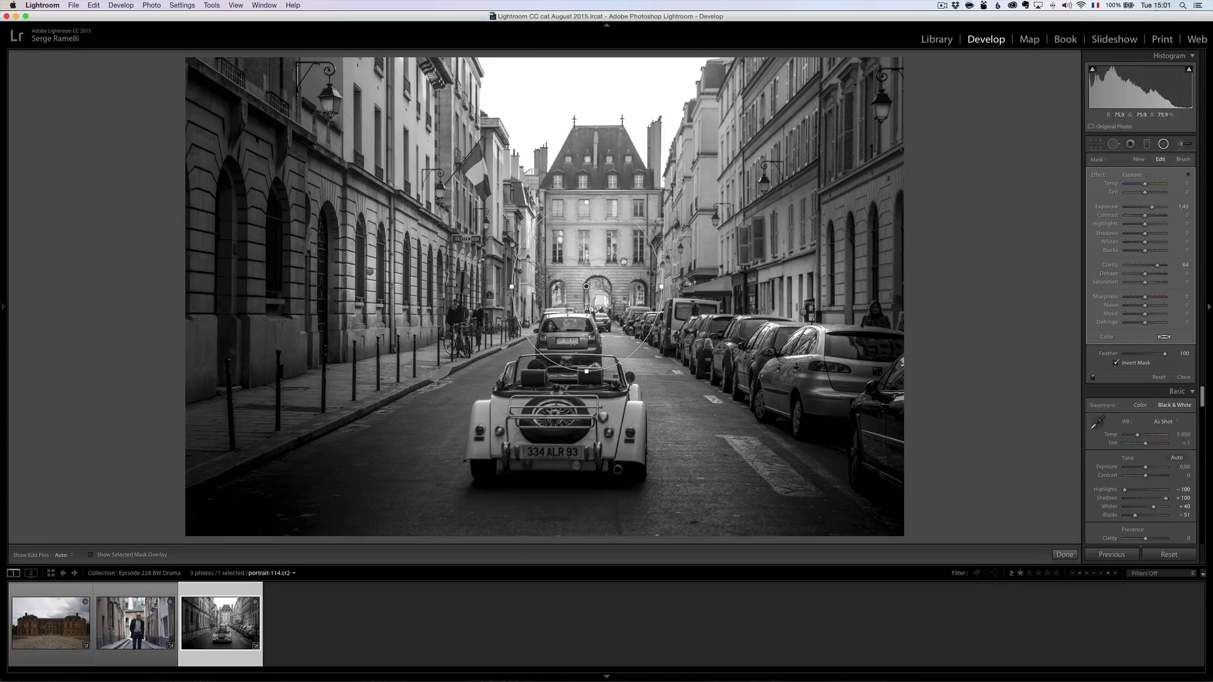
left_click_drag(1154, 211, 1156, 211)
left_click_drag(586, 286, 571, 376)
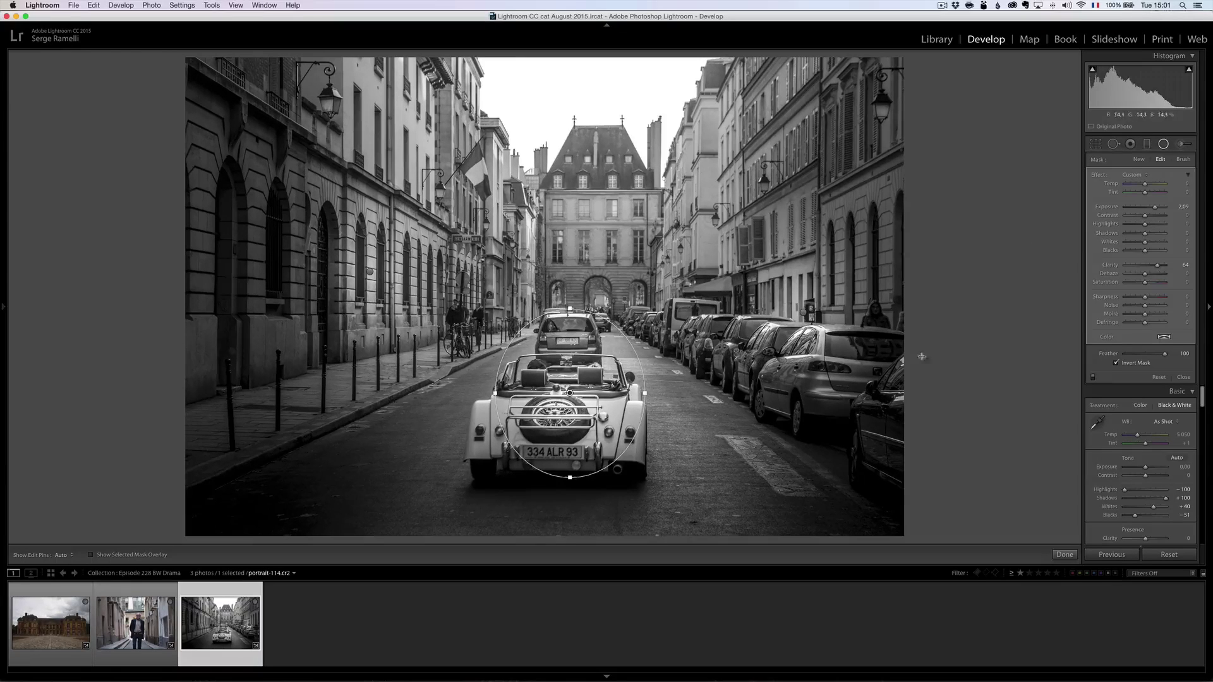
Toggle the radial filter effects off and on to compare
left_click(1094, 378)
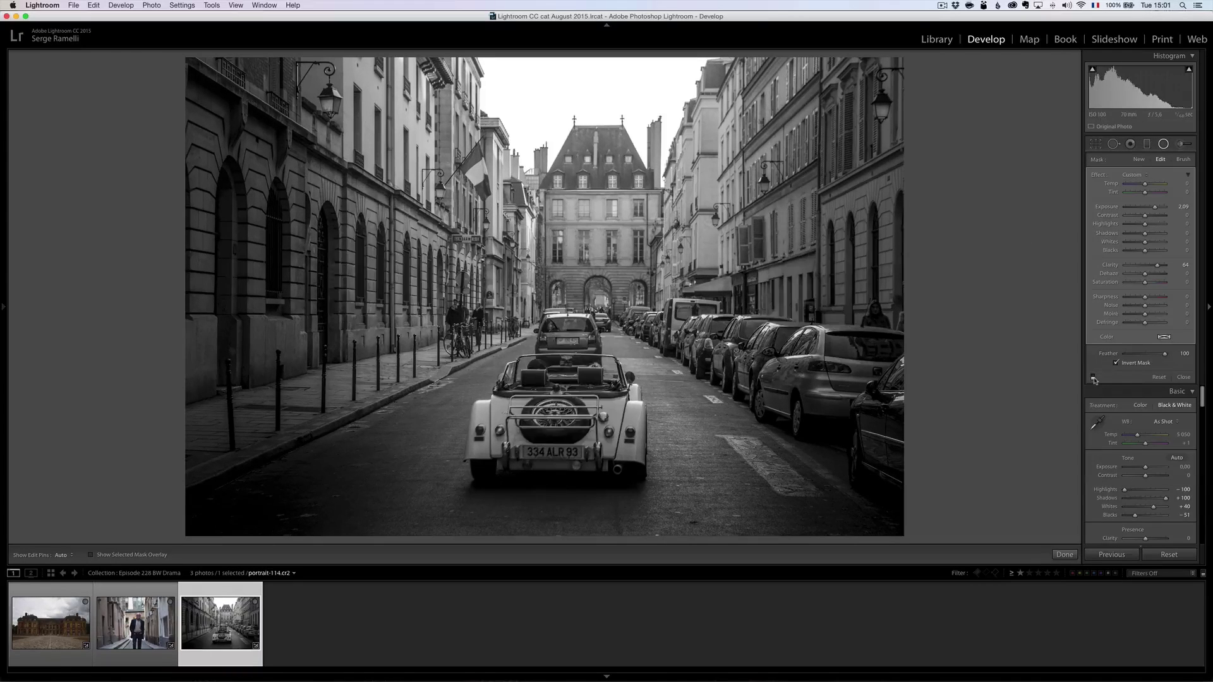
left_click(1094, 378)
left_click(1094, 378)
left_click(1093, 378)
Add another radial copy over the left buildings, reshaped into a wide, rotated ellipse
right_click(801, 316)
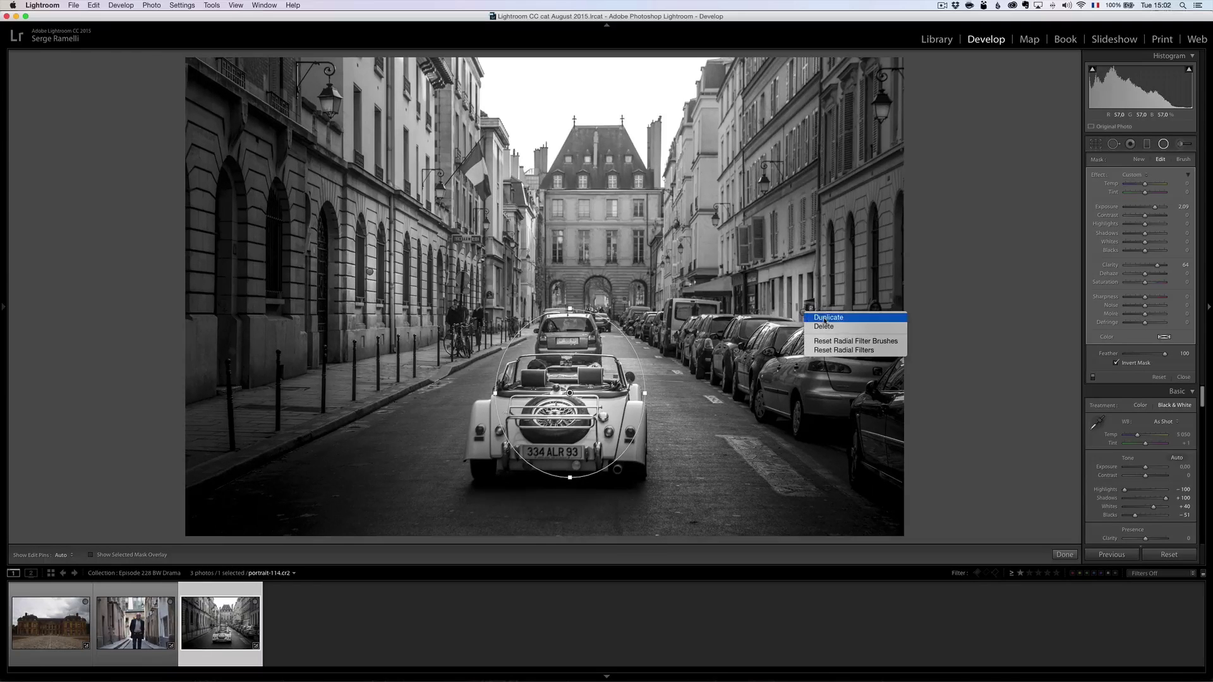
left_click(803, 312)
left_click_drag(802, 313, 464, 259)
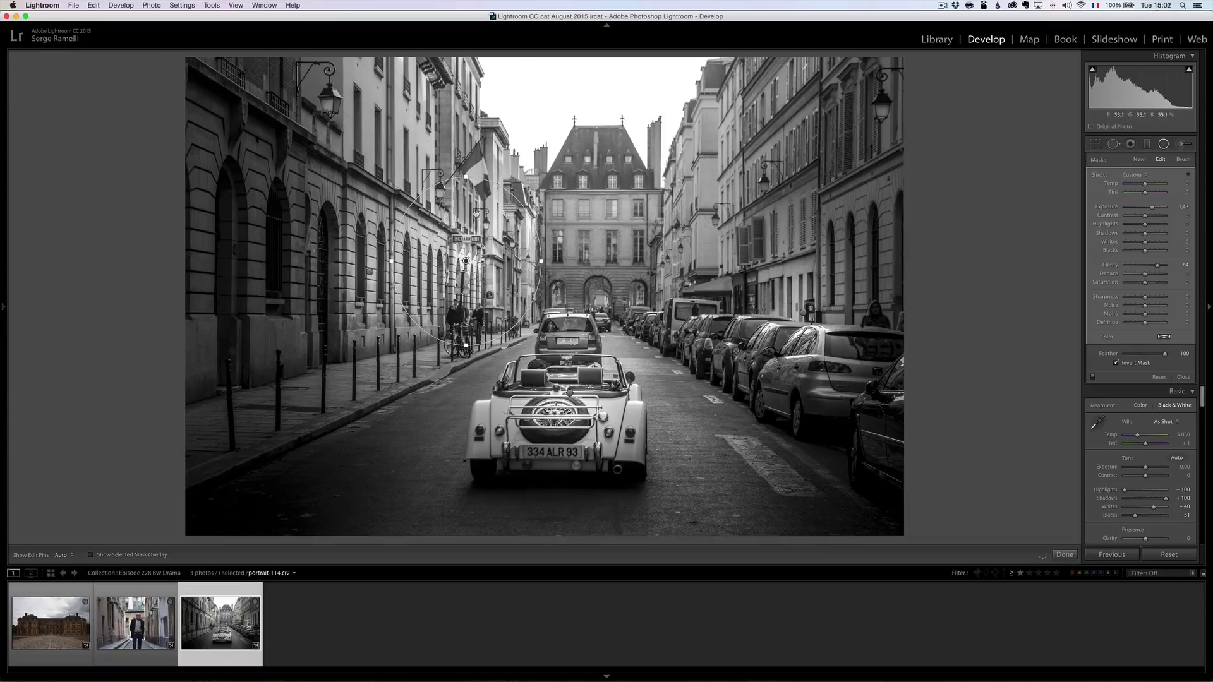
left_click_drag(465, 175, 467, 239)
left_click_drag(466, 284, 497, 286)
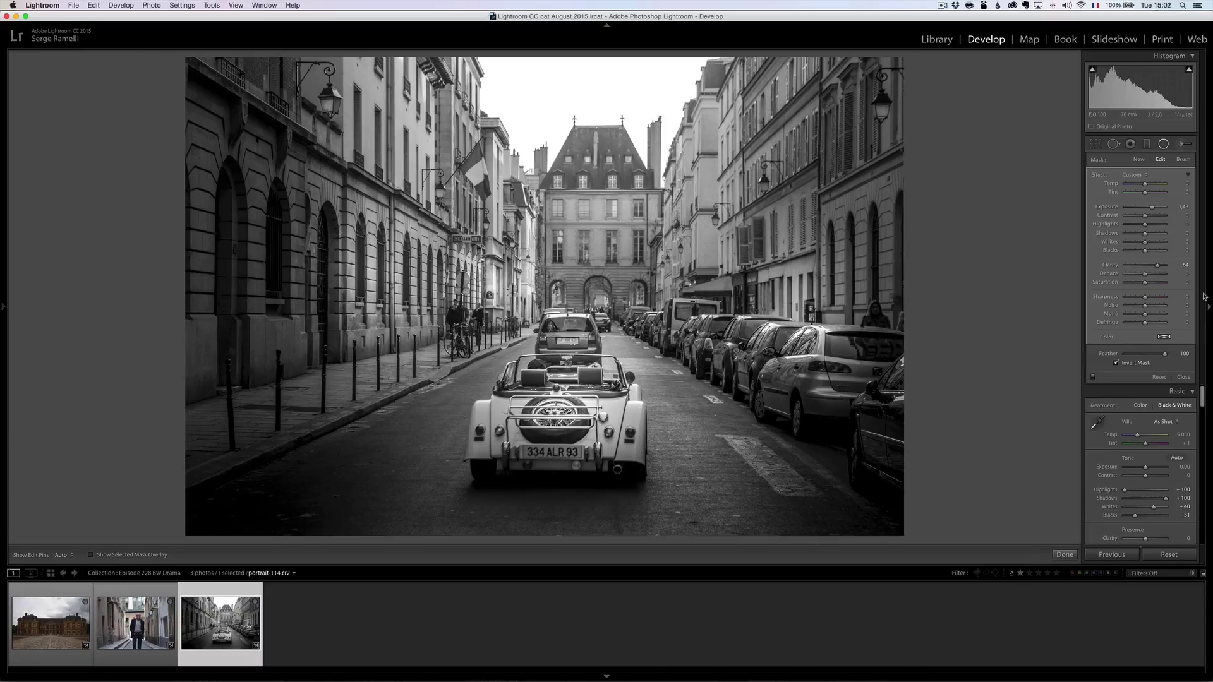
Close radial filter editing and enable lens profile corrections
left_click(1179, 380)
scroll(1137, 297, "down", 8)
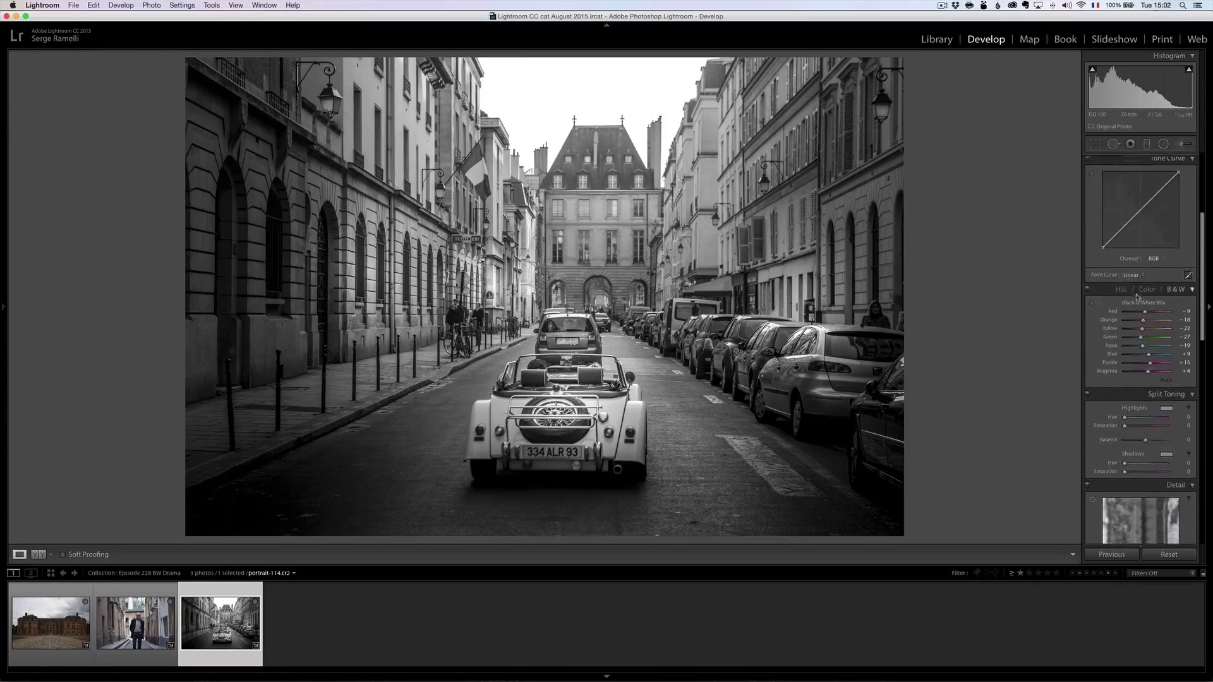
scroll(1137, 297, "down", 6)
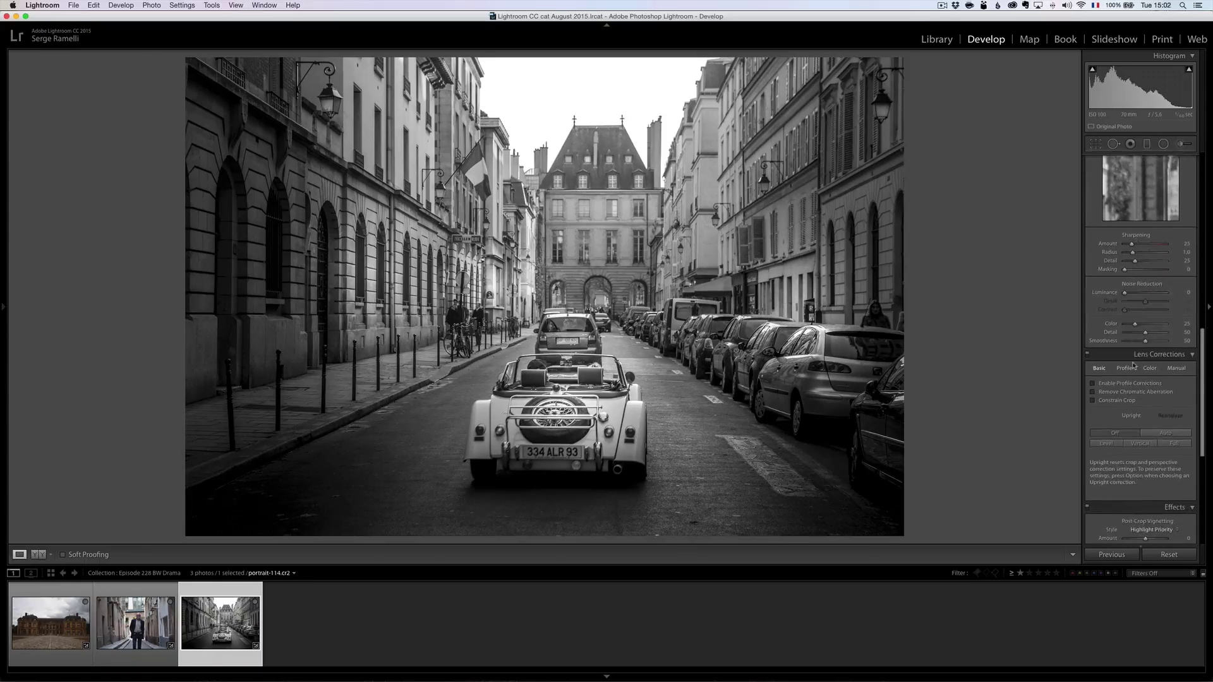
left_click(1136, 383)
Set Post-Crop Vignetting Amount to -10 and Basic Contrast to +36
scroll(1139, 377, "down", 3)
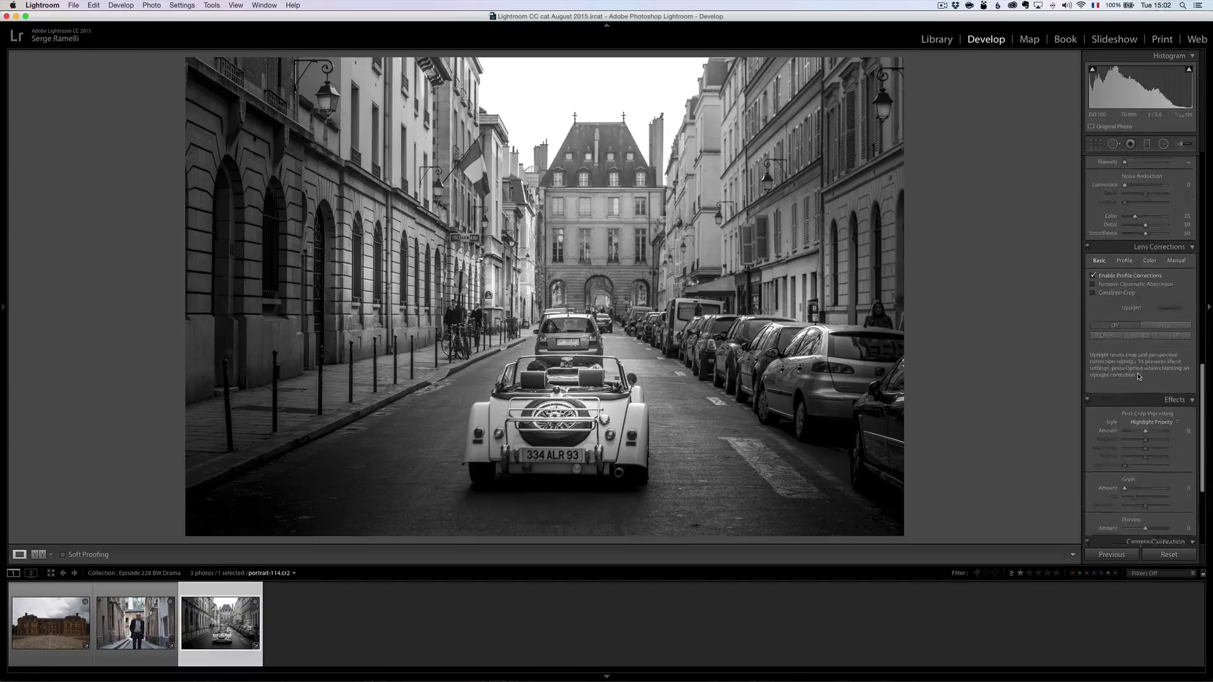
scroll(1139, 377, "up", 2)
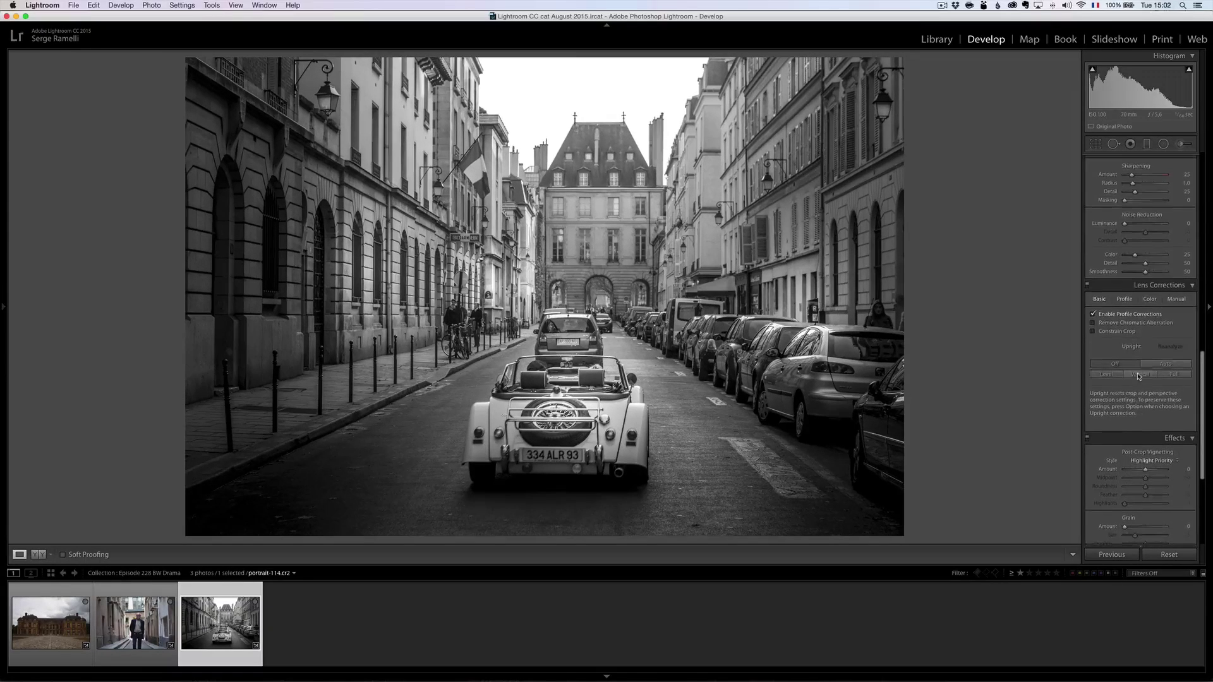
scroll(1139, 377, "up", 1)
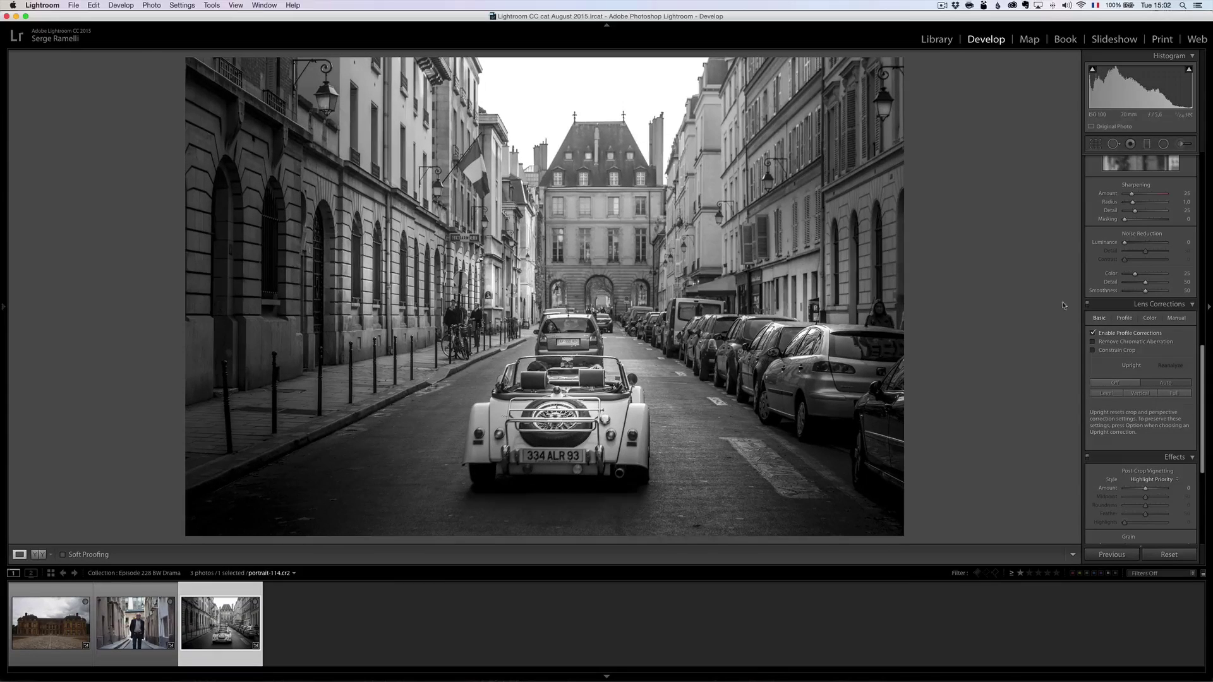
scroll(1143, 334, "down", 10)
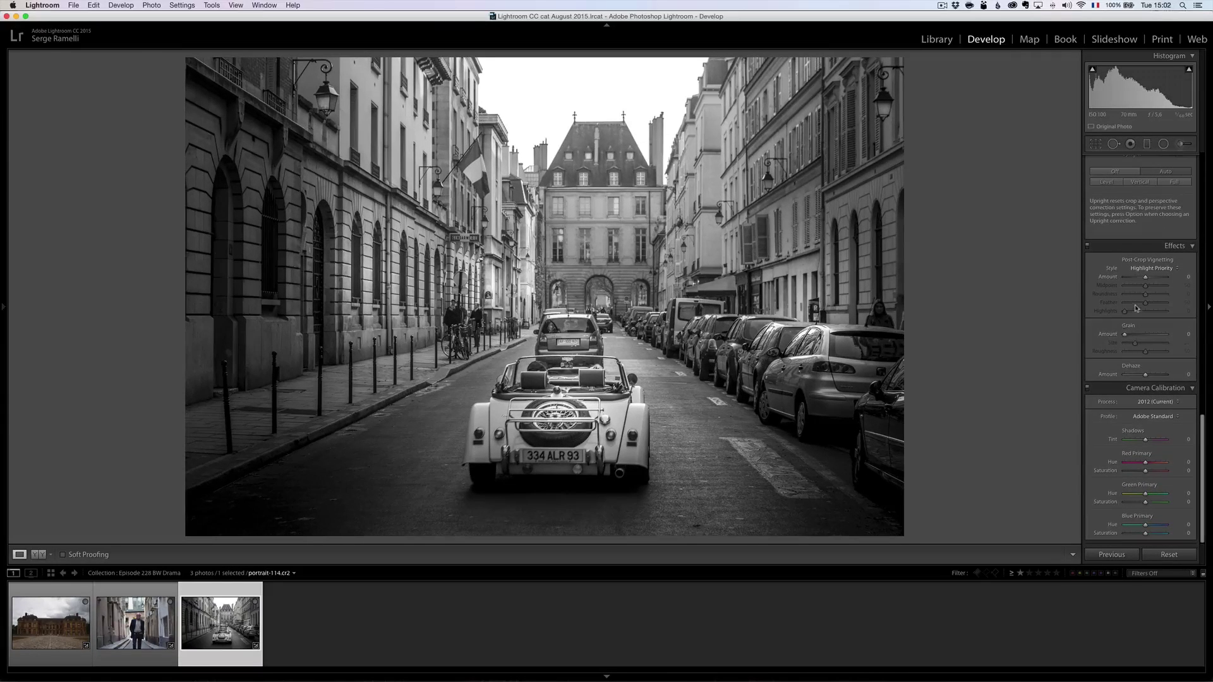
left_click_drag(1147, 279, 1143, 277)
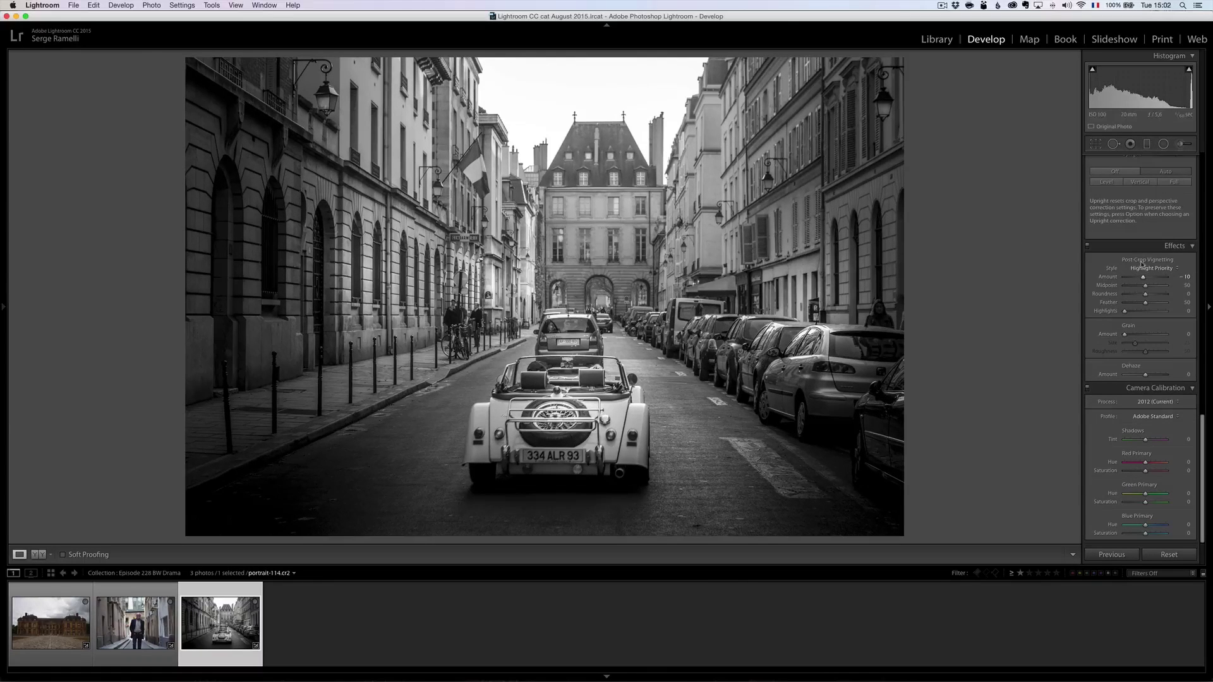
scroll(1140, 262, "up", 20)
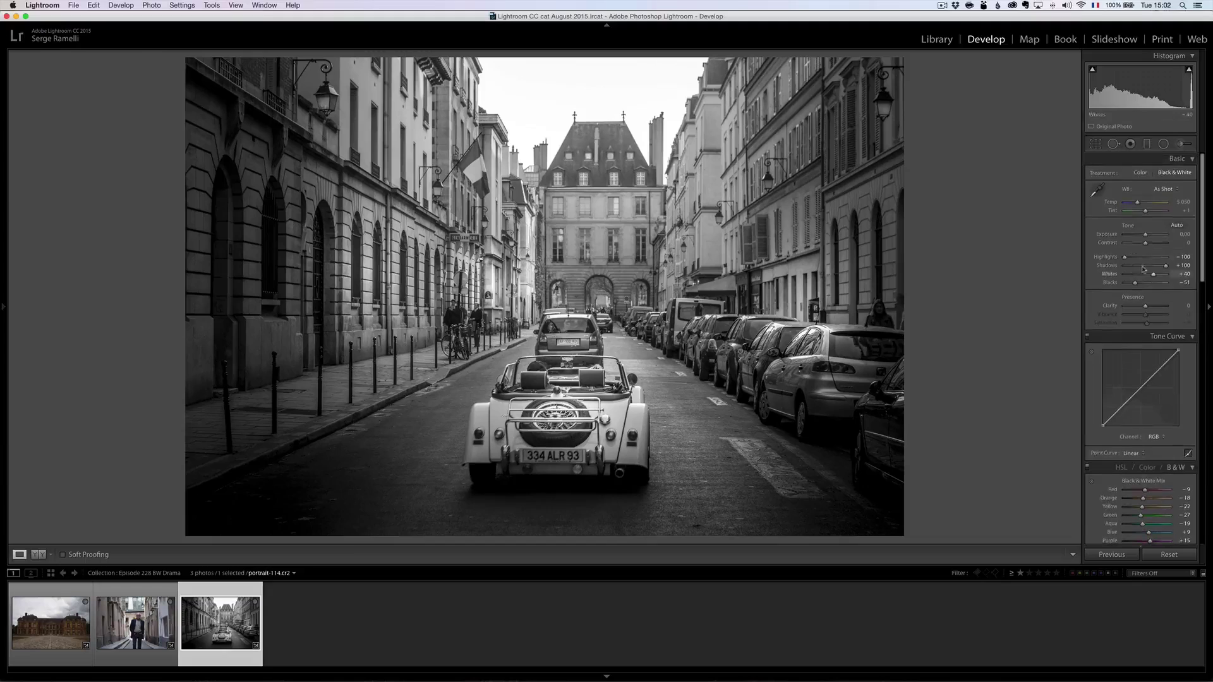
left_click_drag(1145, 243, 1153, 246)
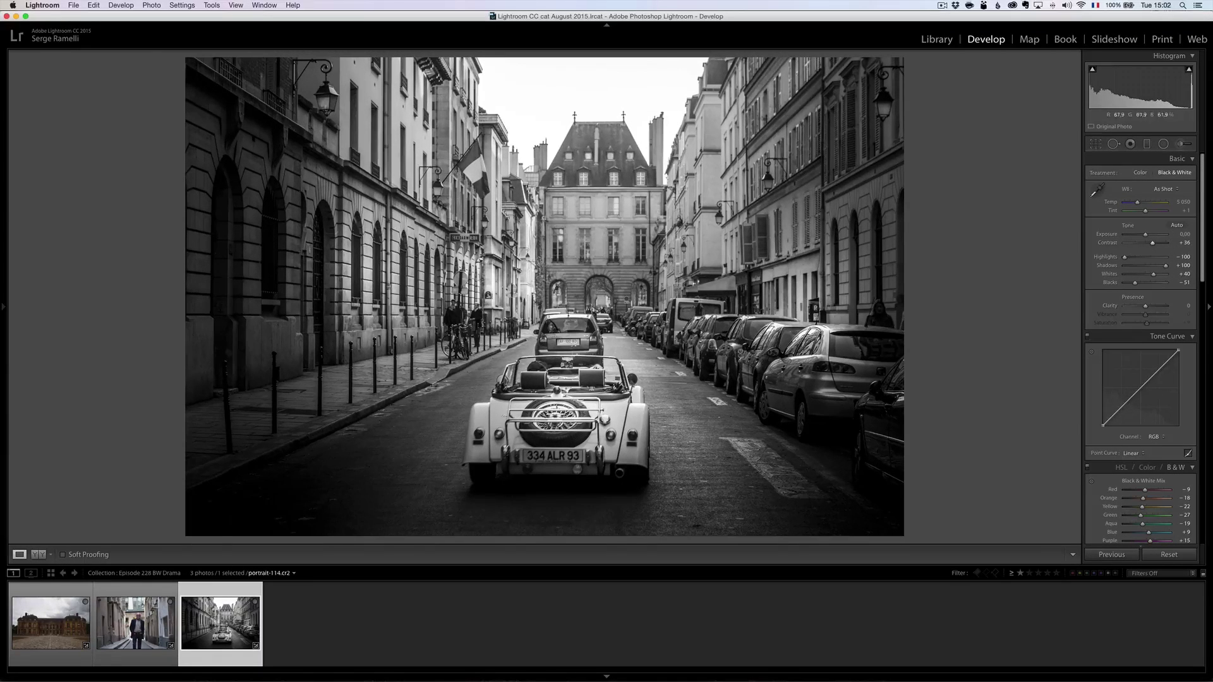
Toggle the before/after view with the backslash key to compare against the original
key("alt")
key("backslash")
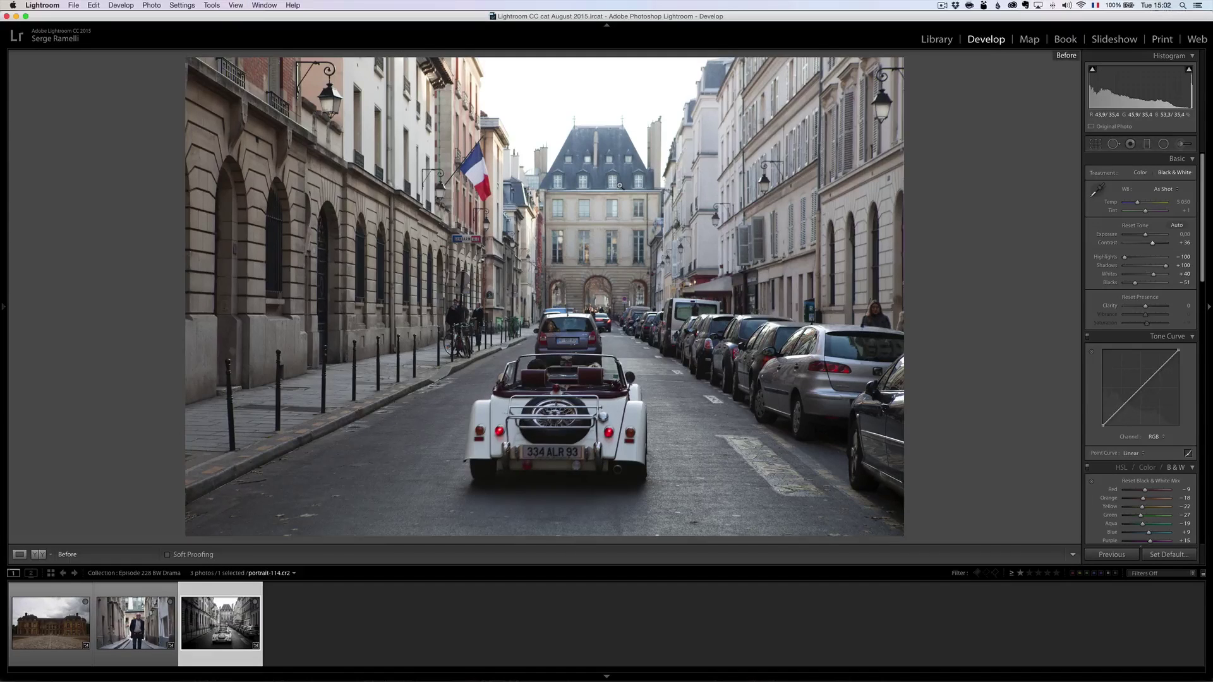
key("backslash")
key("backslash")
key("backslash")
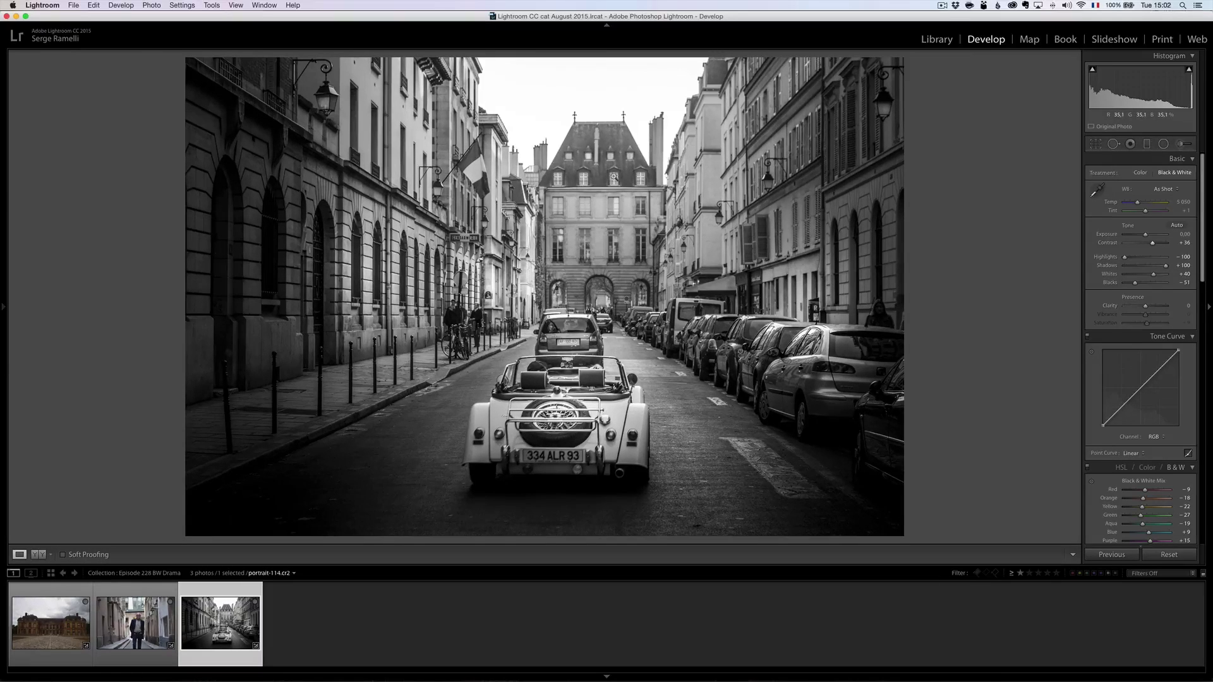
From the left Presets panel, create develop preset 'BW Drama 2' in the BWdrama folder
left_click(4, 308)
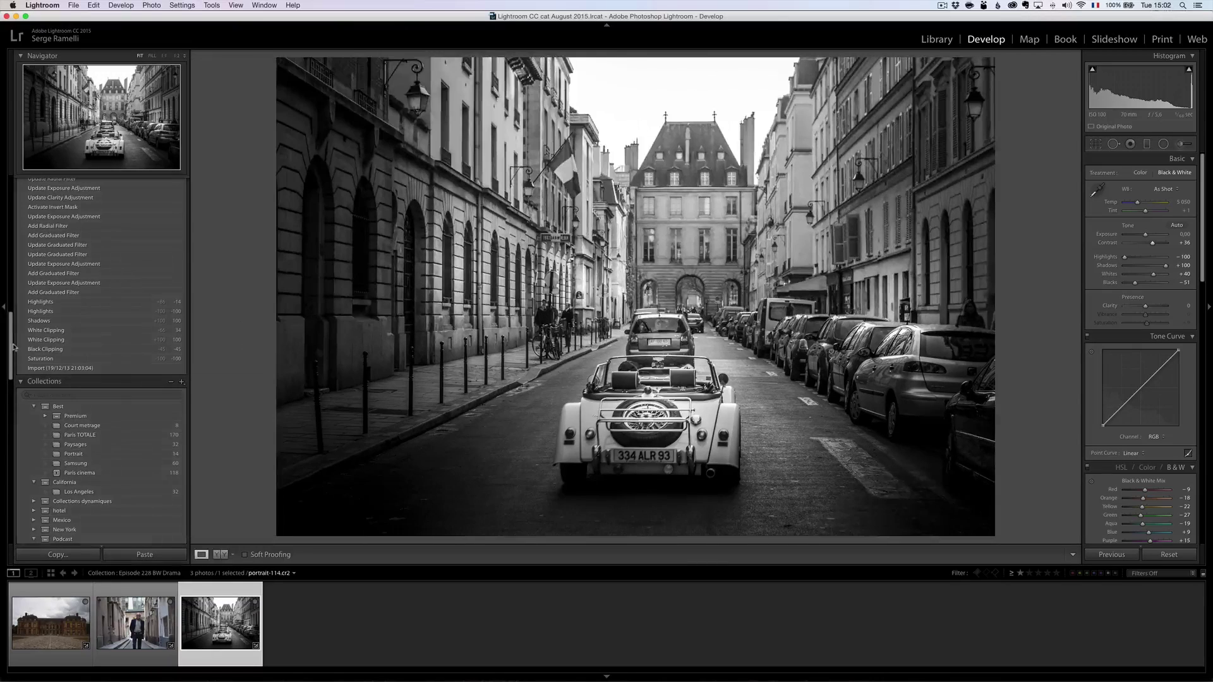
left_click_drag(14, 347, 14, 211)
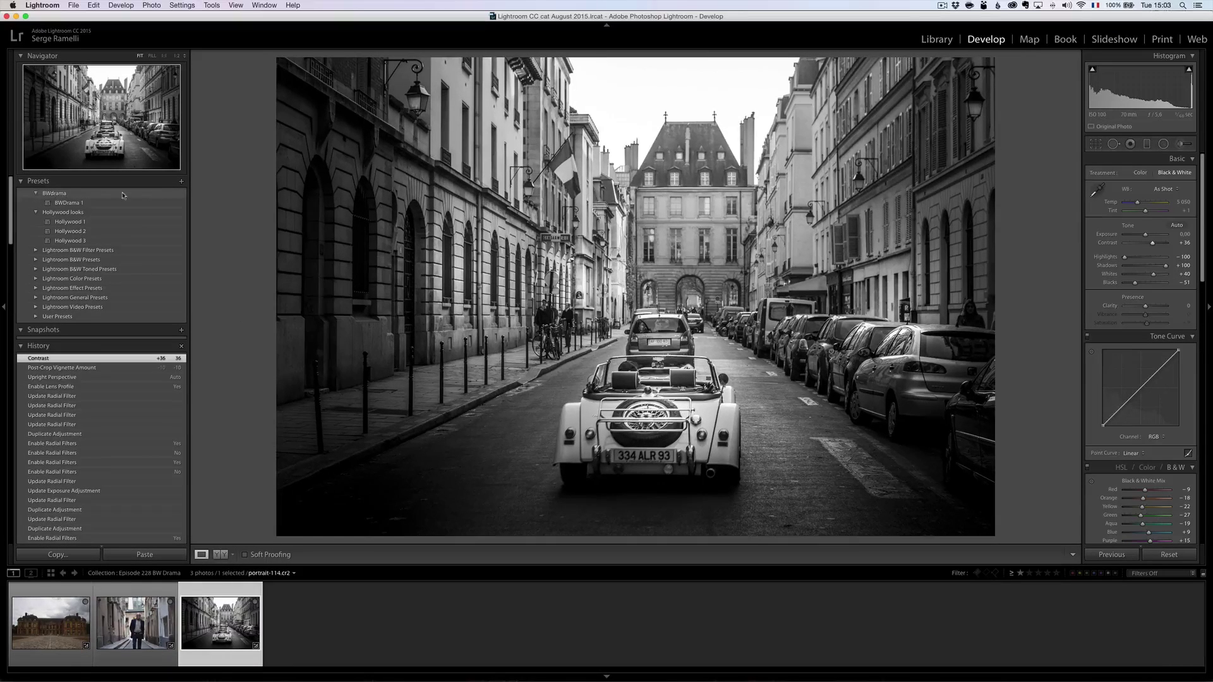
left_click(181, 182)
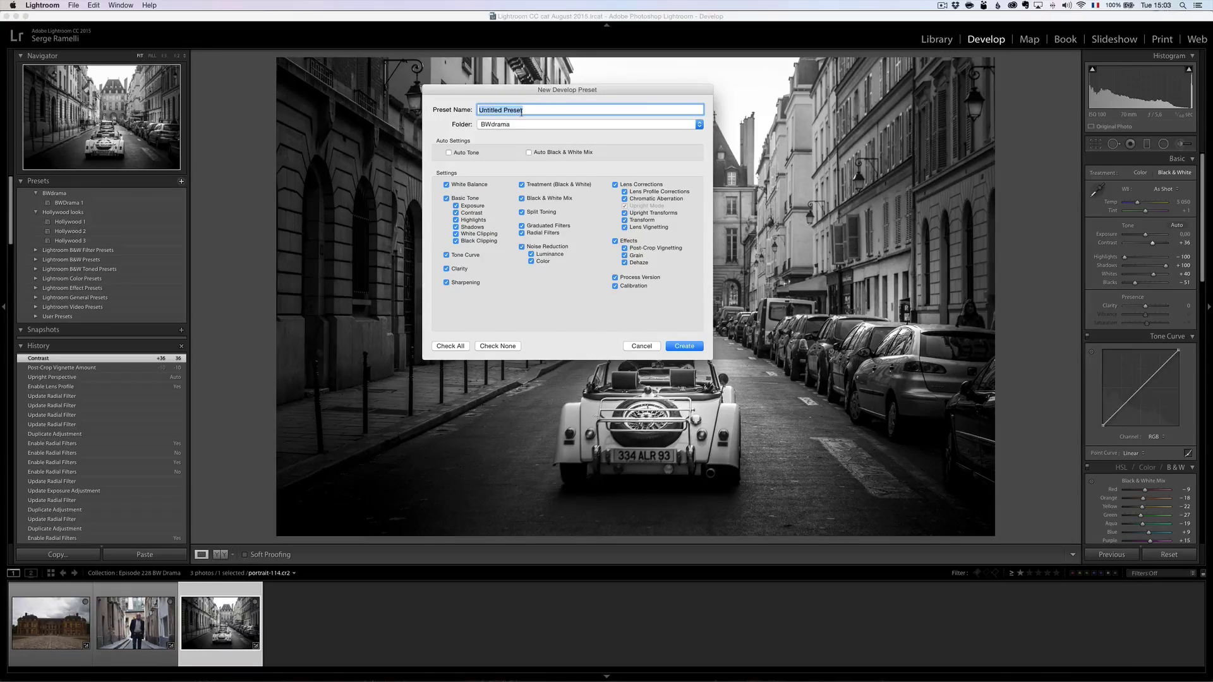
type("BW")
key("BackSpace")
type("W")
key("BackSpace")
type("DRa")
key("BackSpace")
type("rama 2")
left_click(689, 347)
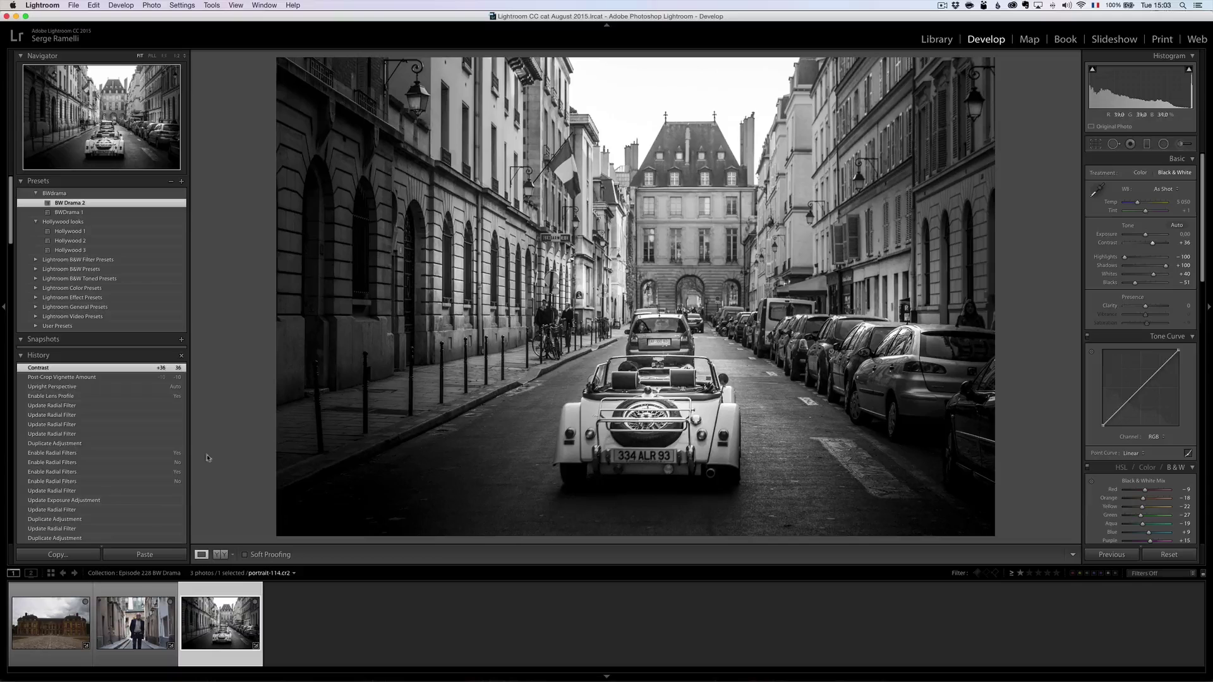
Apply BW Drama 2 to the alley portrait and pull the crop's right edge in
left_click(146, 615)
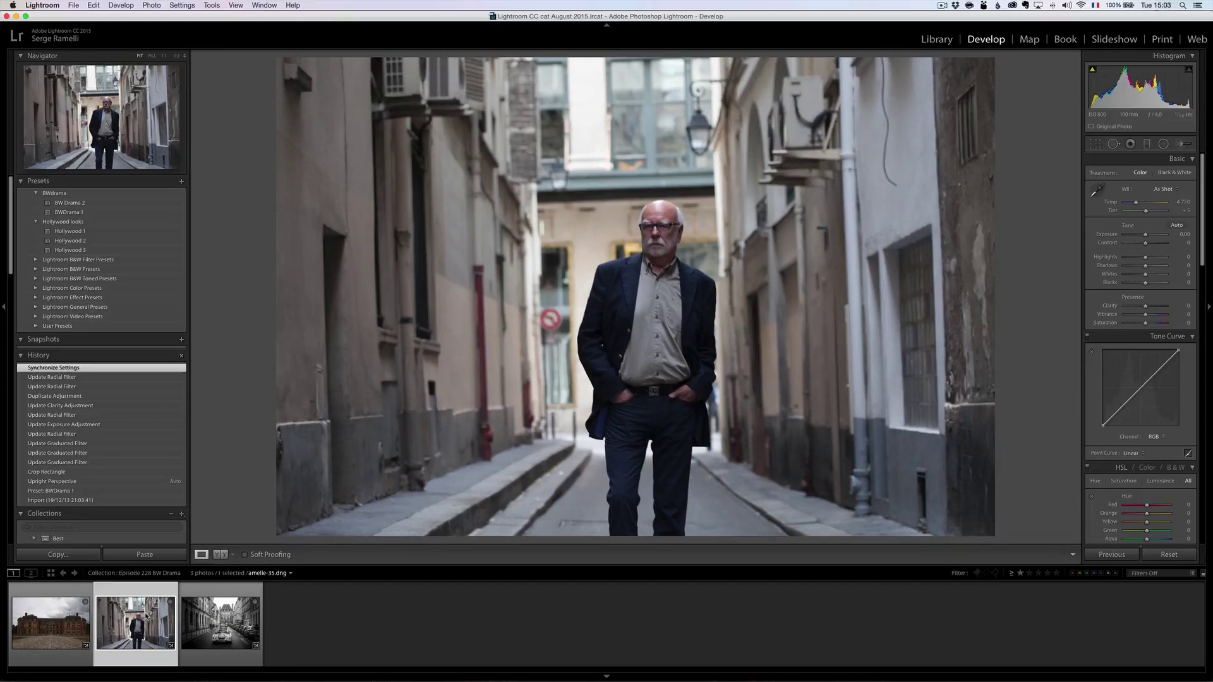
left_click(70, 204)
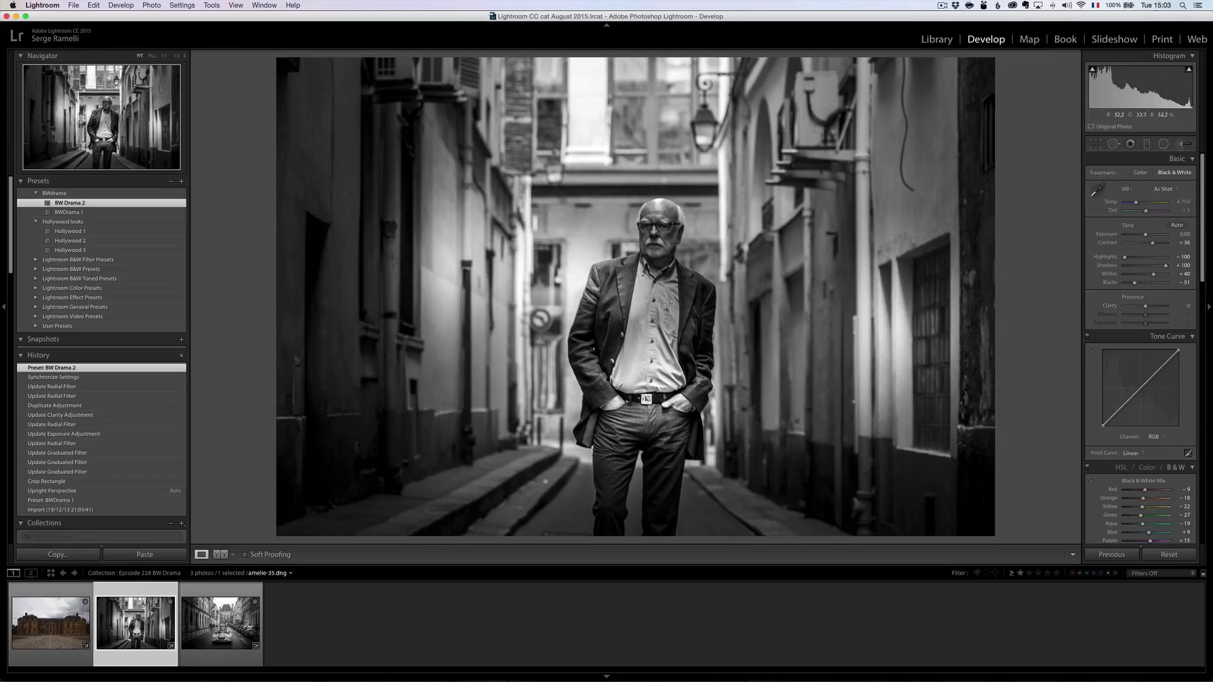
key("r")
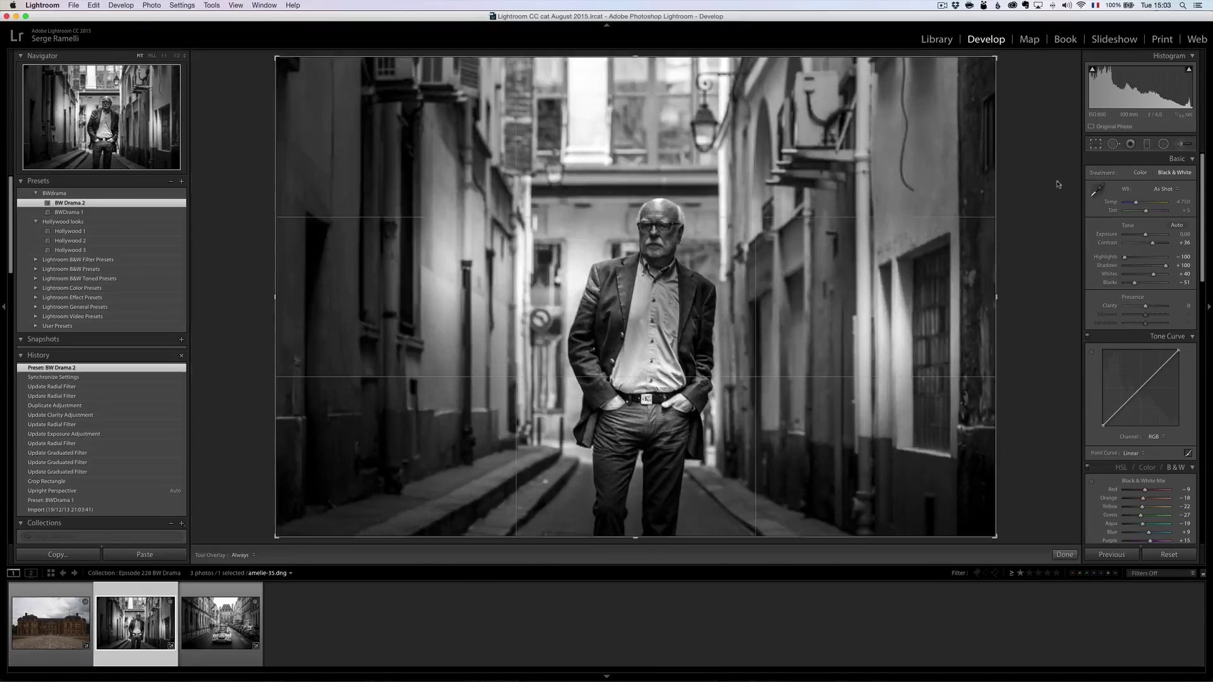
left_click_drag(998, 295, 921, 295)
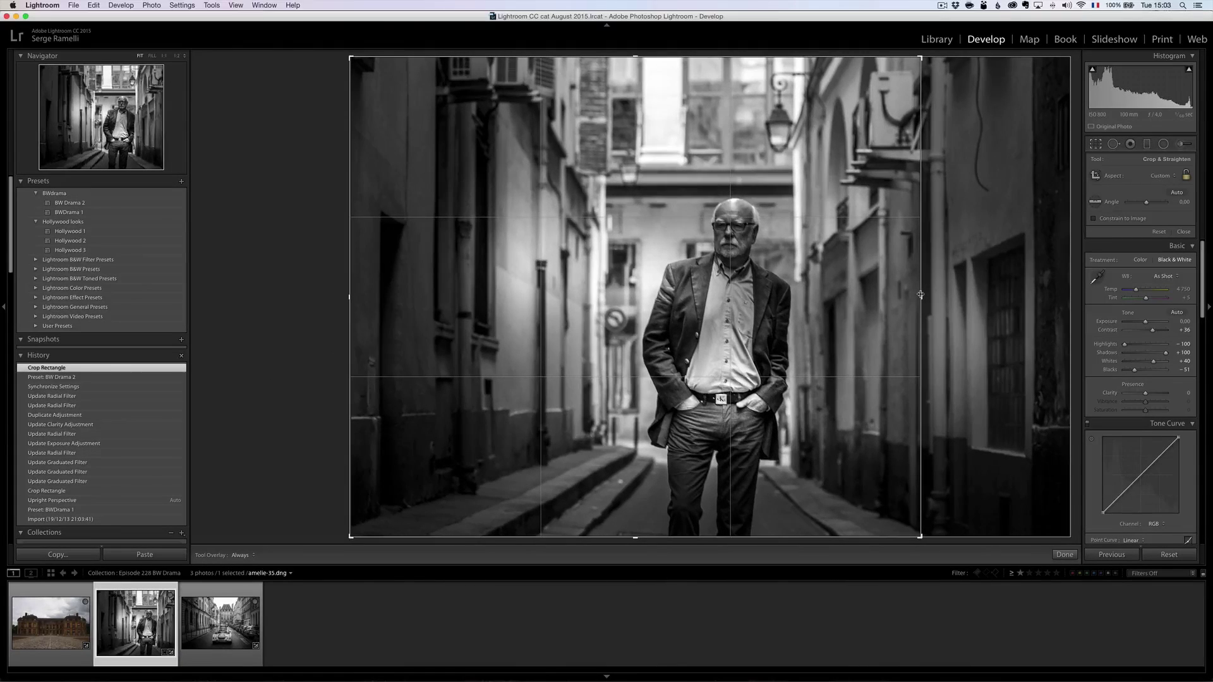
key("Return")
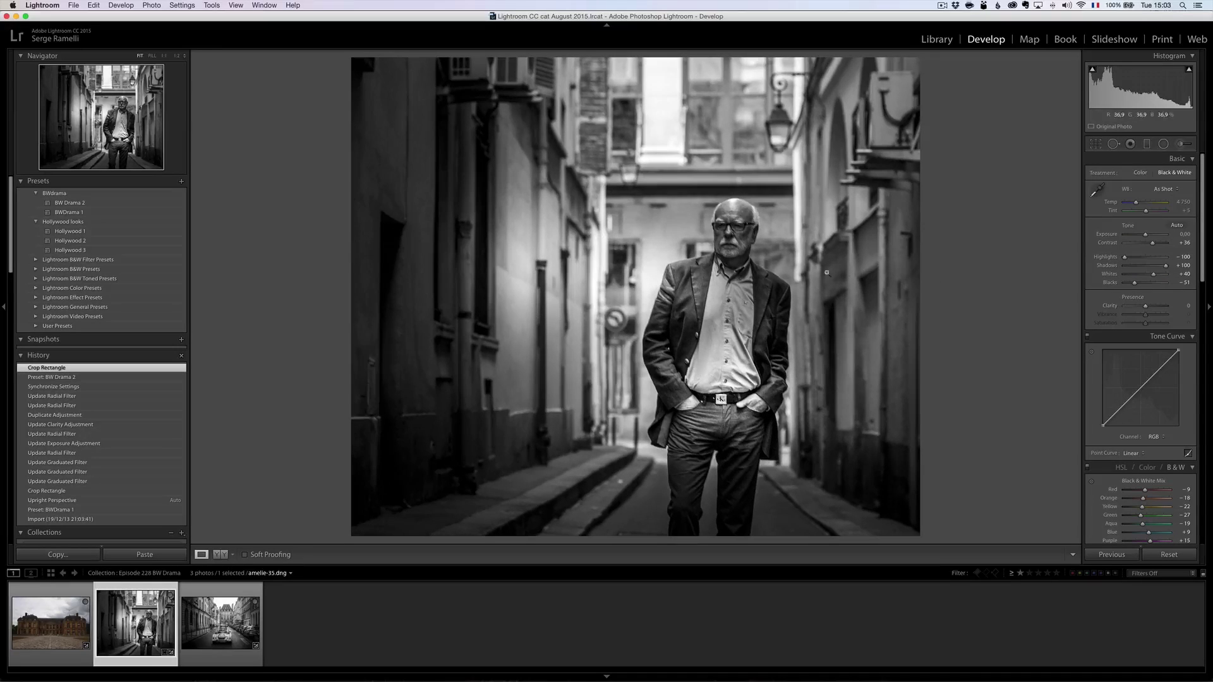
left_click(1168, 147)
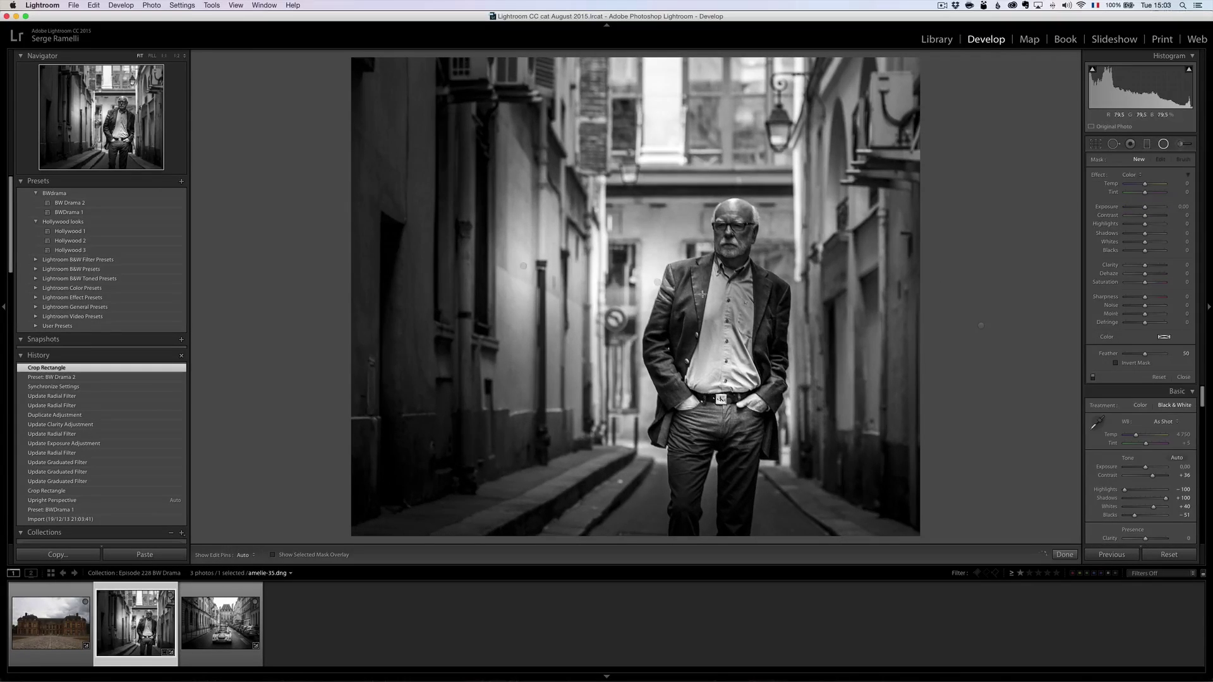
Move a radial filter onto the man's face at Exposure 0.26 and another onto the right building
left_click(657, 283)
left_click_drag(658, 282, 730, 232)
left_click_drag(1152, 207, 1156, 209)
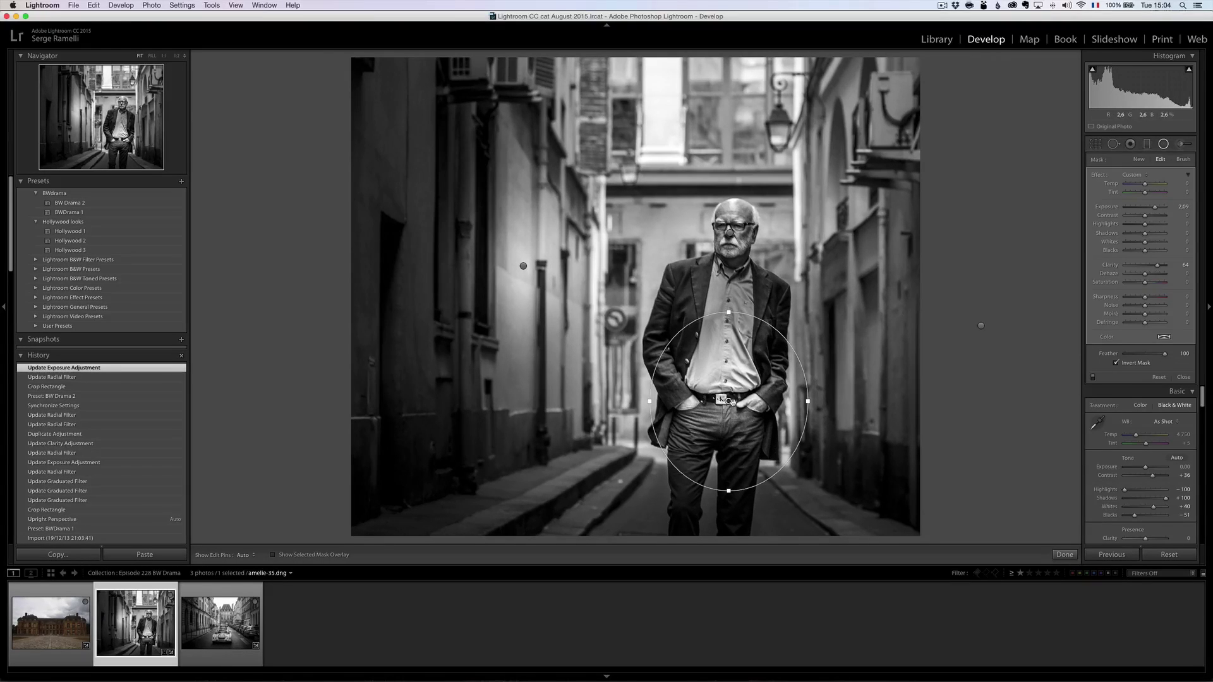
left_click_drag(1153, 209, 1148, 211)
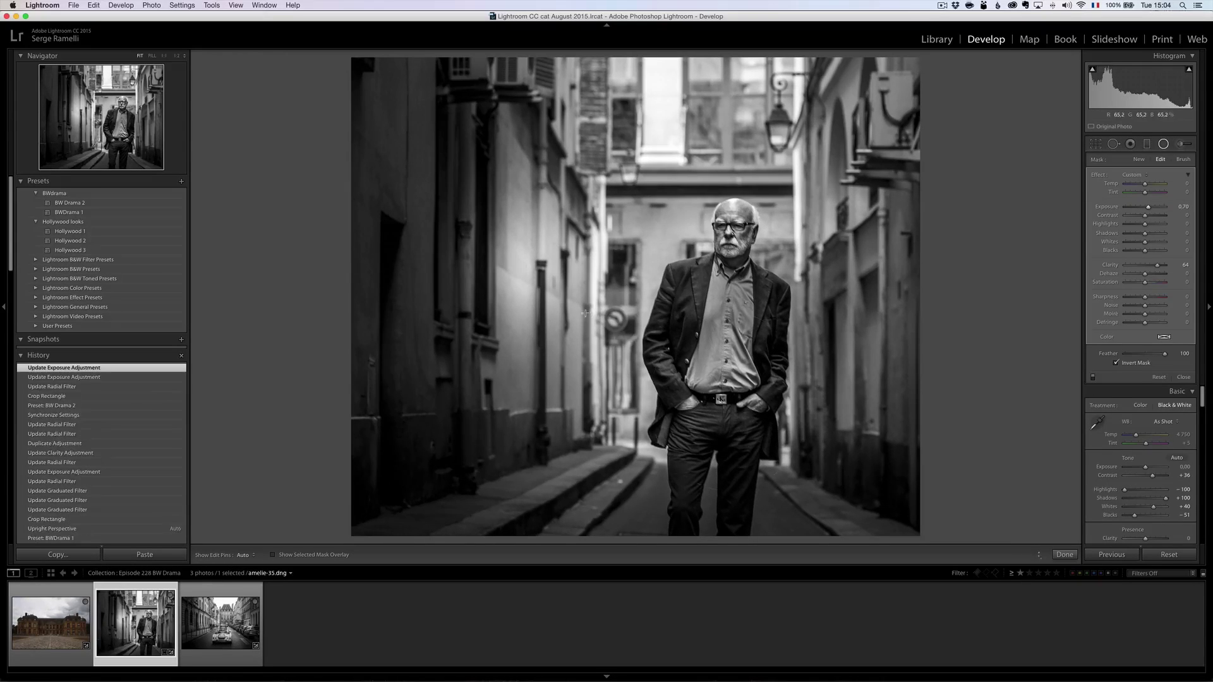
left_click(523, 265)
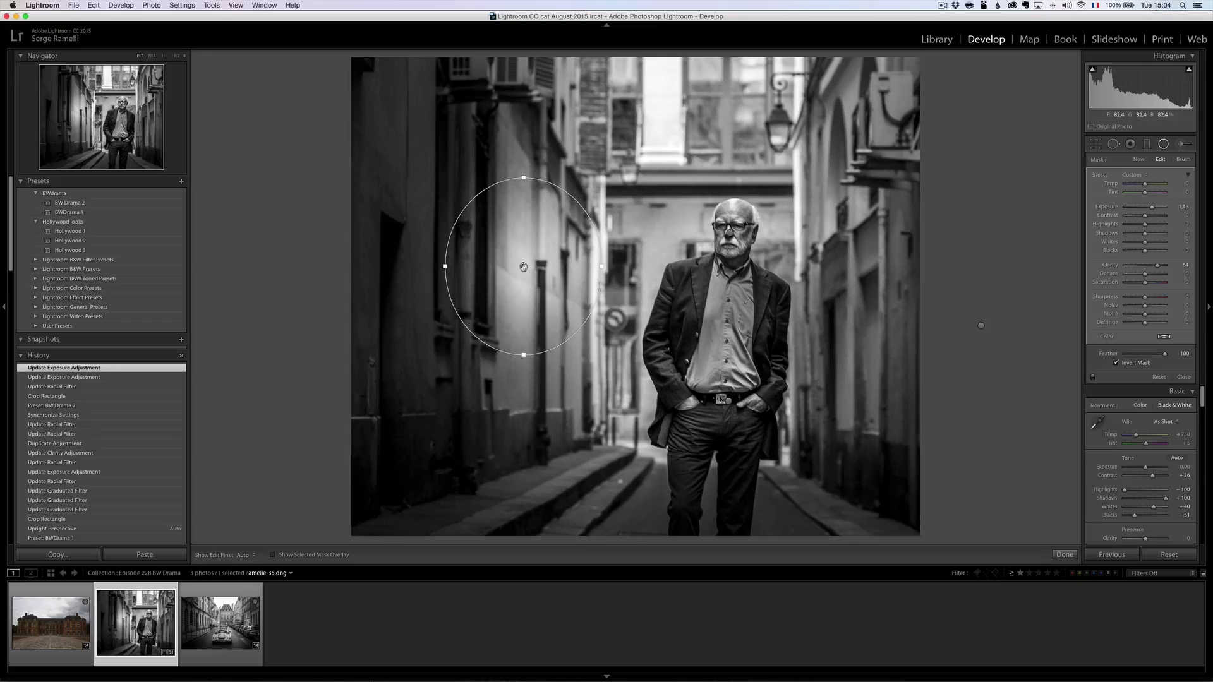
left_click_drag(523, 266, 437, 386)
Duplicate light spots onto the walls and beside the man's head, then dim the one near his head
right_click(444, 174)
left_click(467, 181)
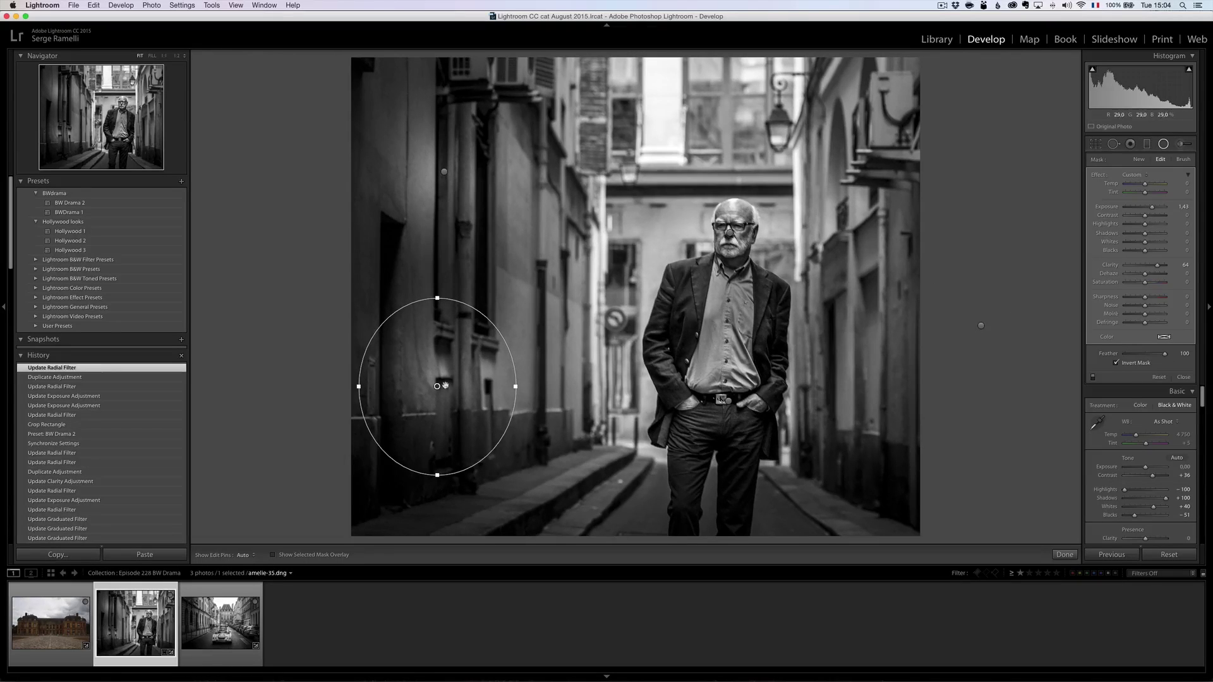
right_click(436, 387)
left_click(450, 392)
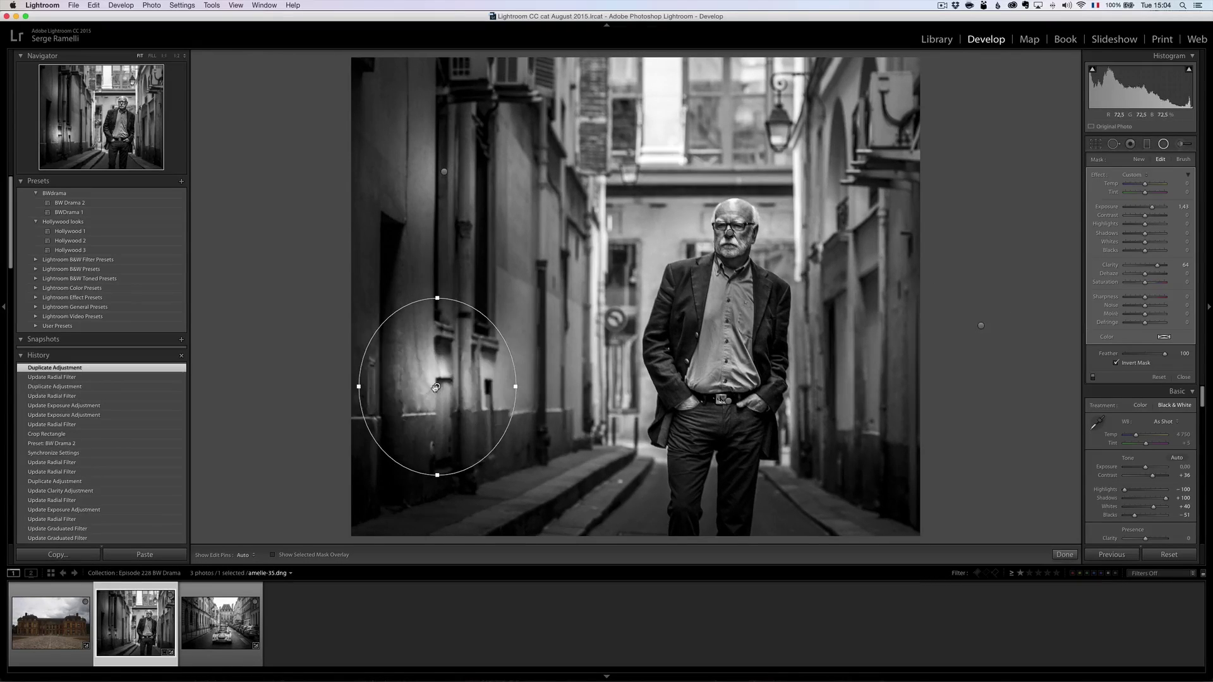
left_click_drag(436, 387, 640, 214)
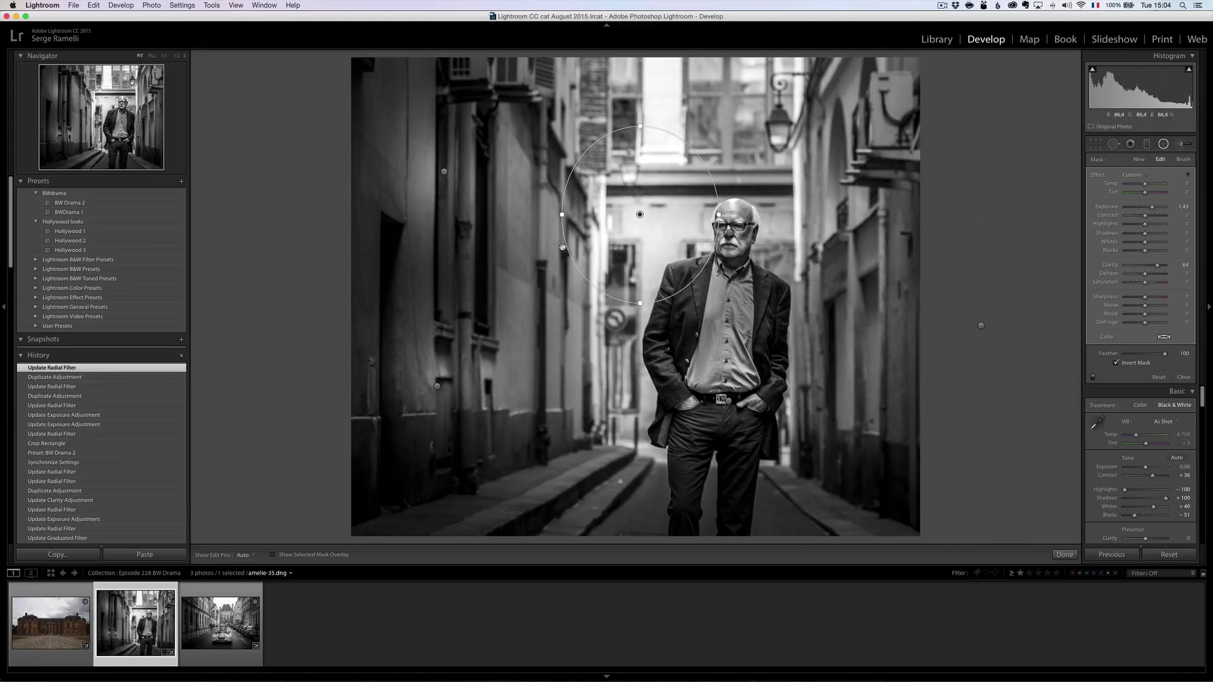
left_click(980, 327)
left_click_drag(981, 326, 811, 239)
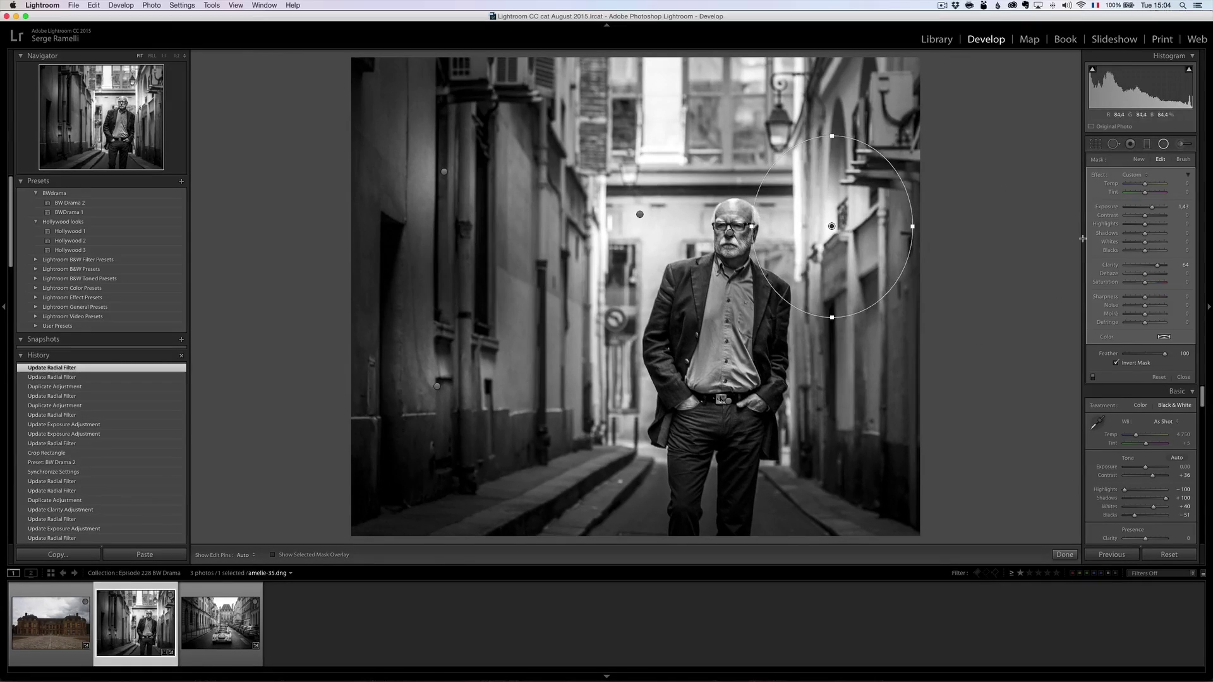
left_click_drag(1151, 209, 1146, 209)
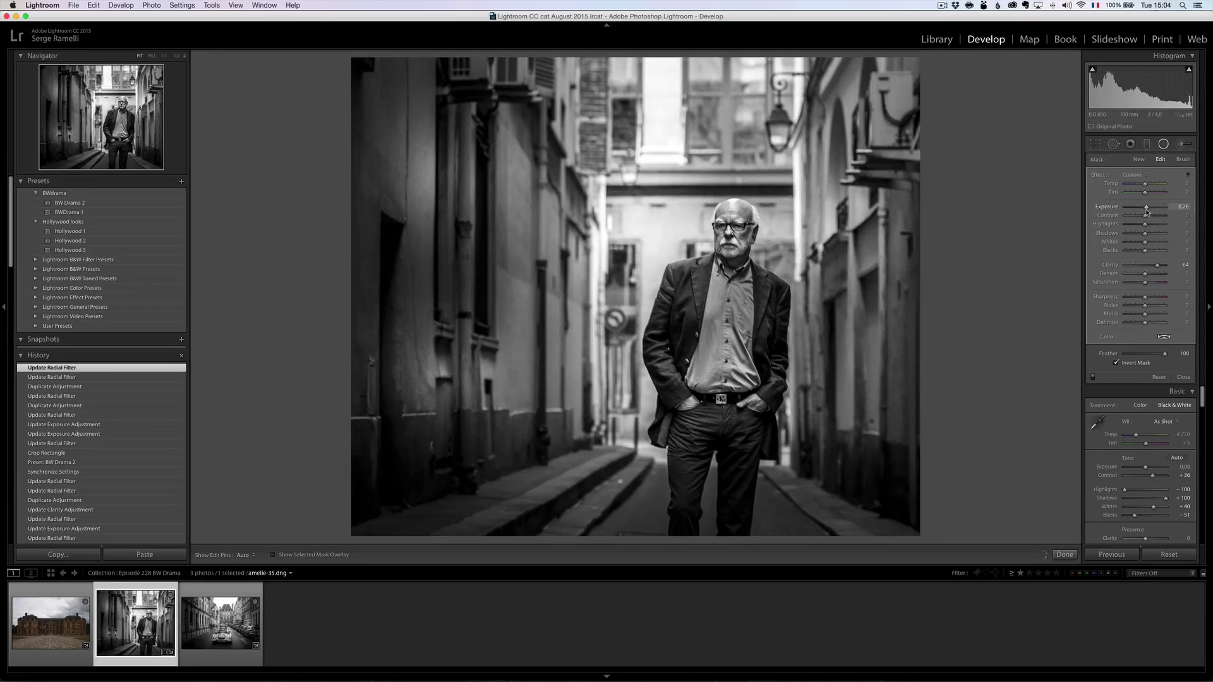
Widen the darkening graduated filter on the alley's right side and close filter editing
left_click(937, 293)
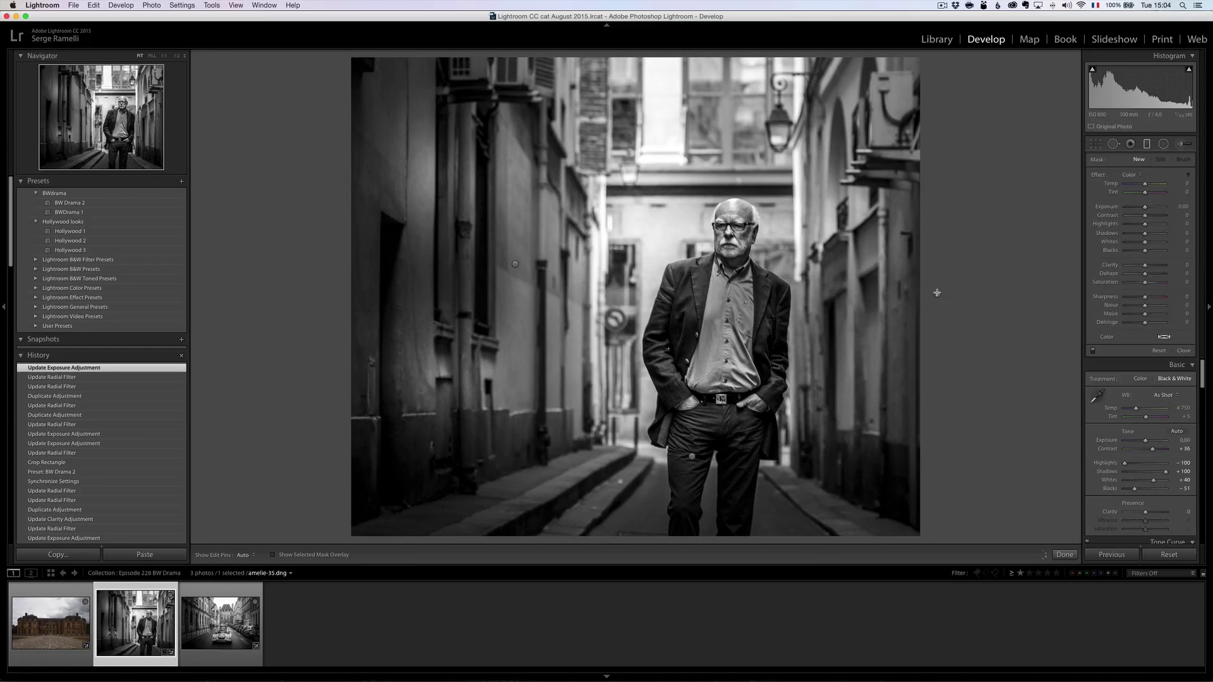
left_click(937, 294)
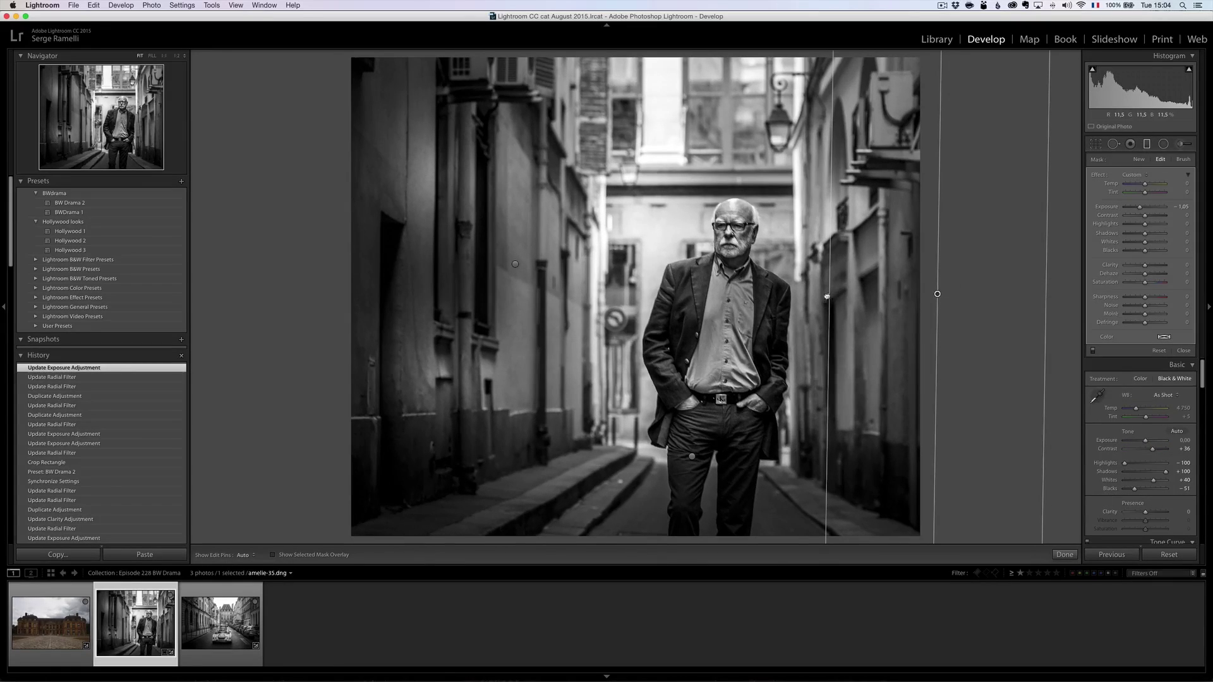
left_click_drag(826, 296, 748, 297)
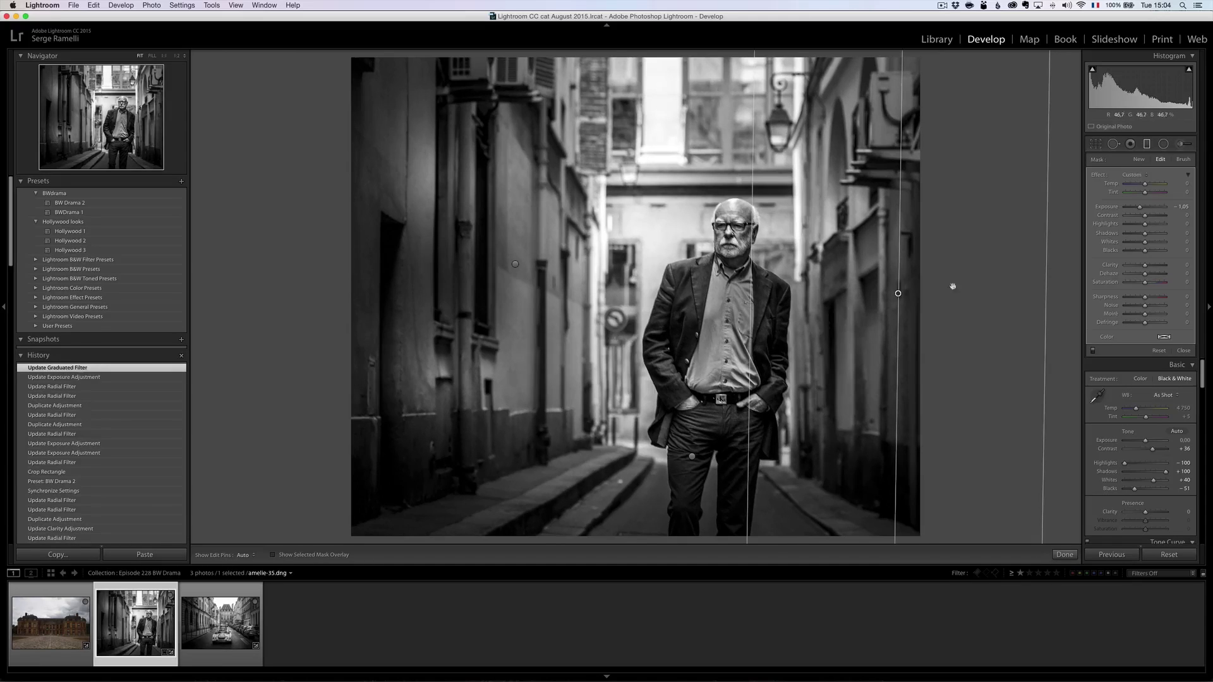
left_click(1184, 351)
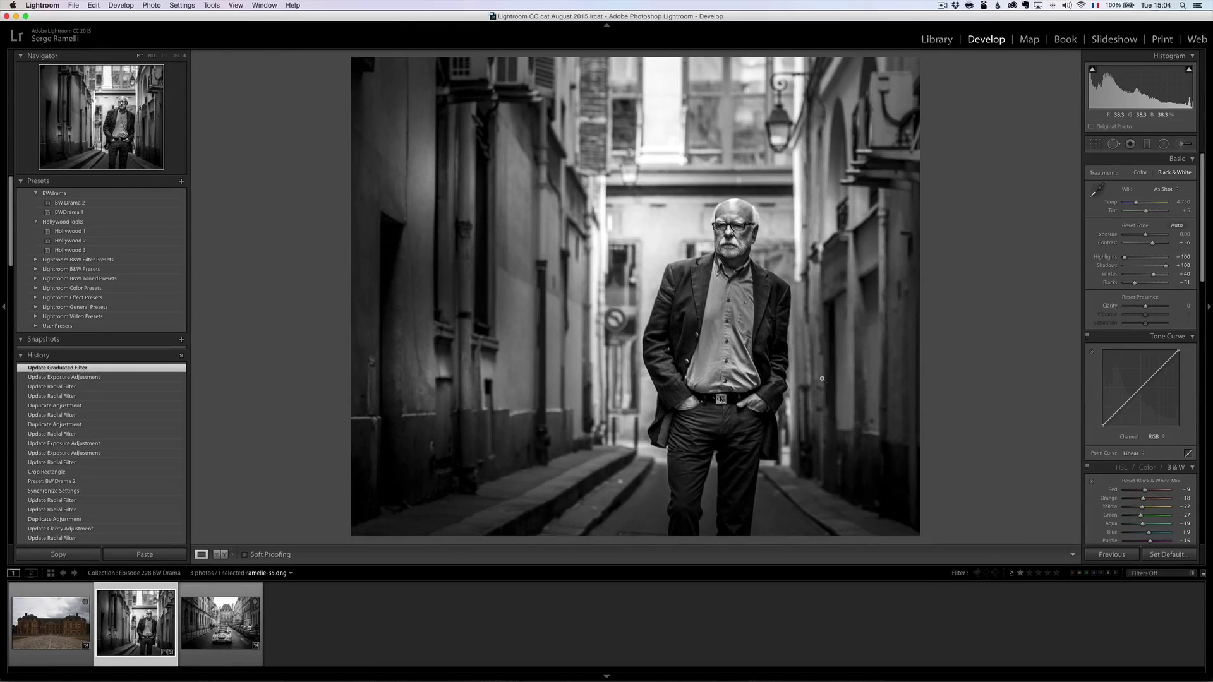
Compare the black-and-white edit with the original colour photo, then open the New Develop Preset dialog
key("backslash")
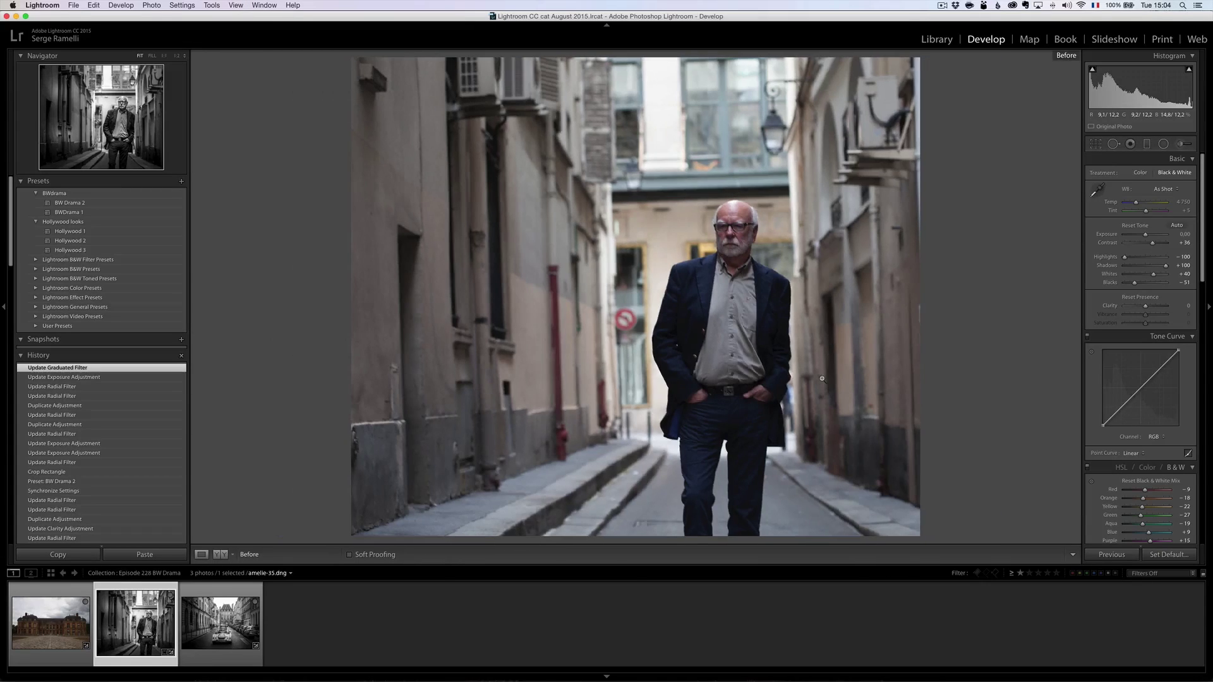
key("backslash")
key("alt")
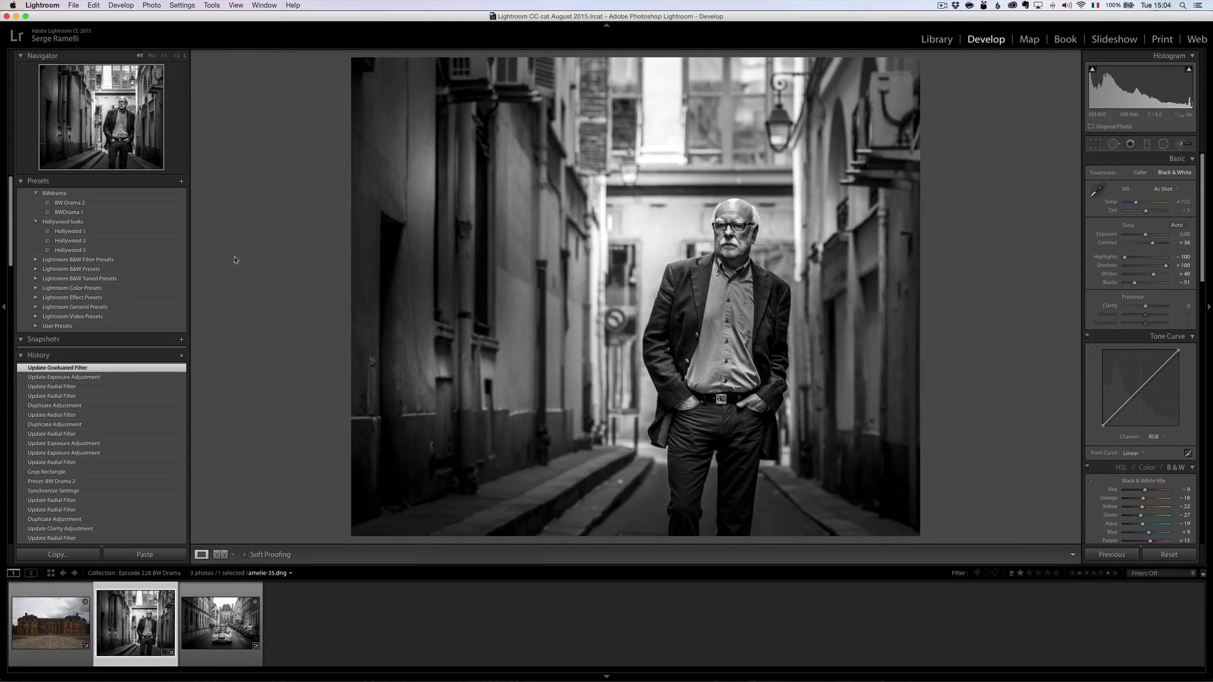
left_click(181, 181)
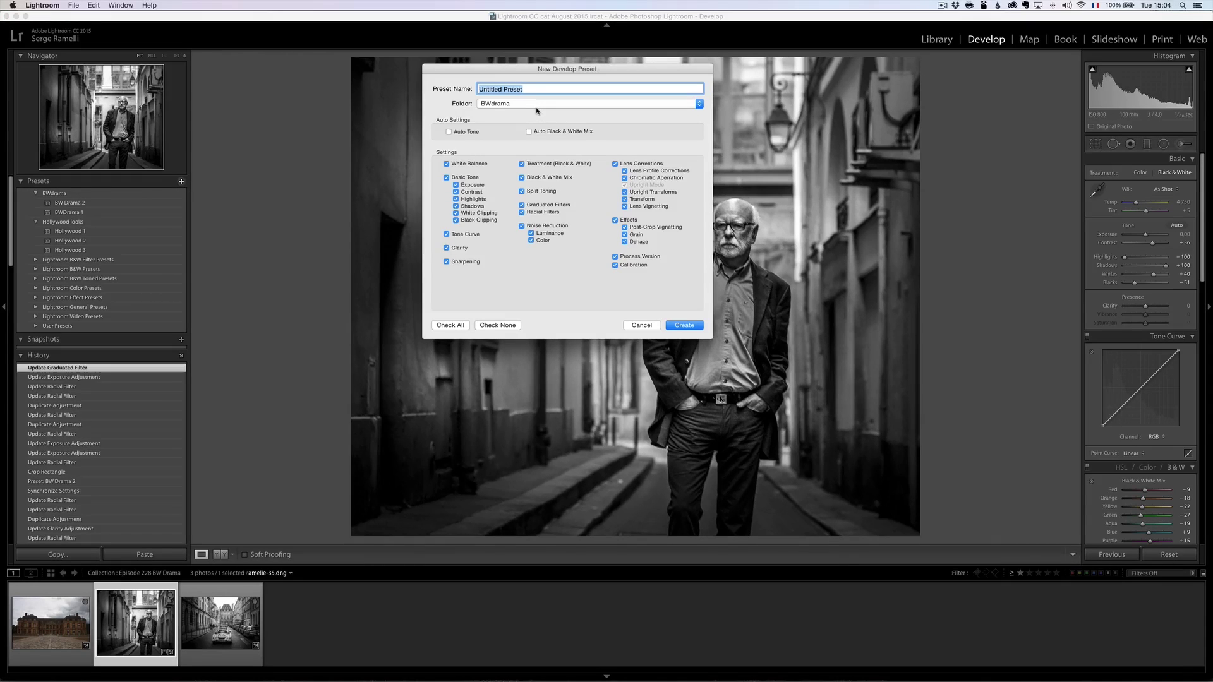
Create the 'BW Drama 3' preset and switch to the château photo in the Filmstrip
key("shift")
type("BW Drama 3")
key("Return")
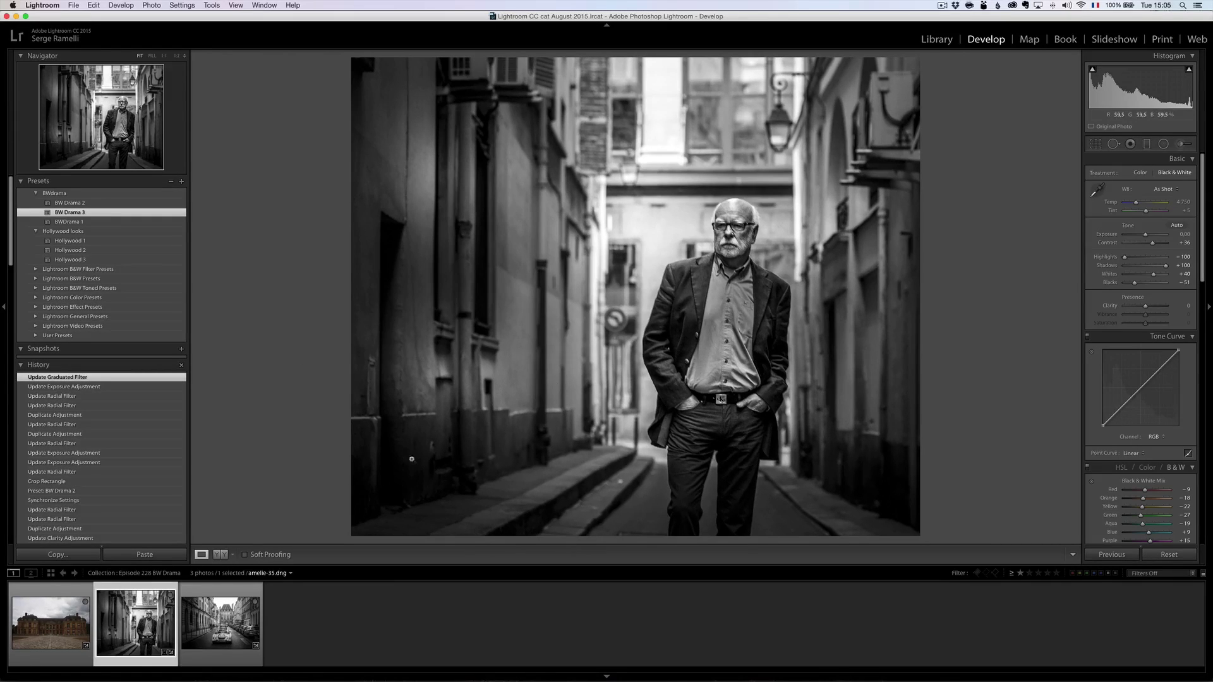
left_click(65, 622)
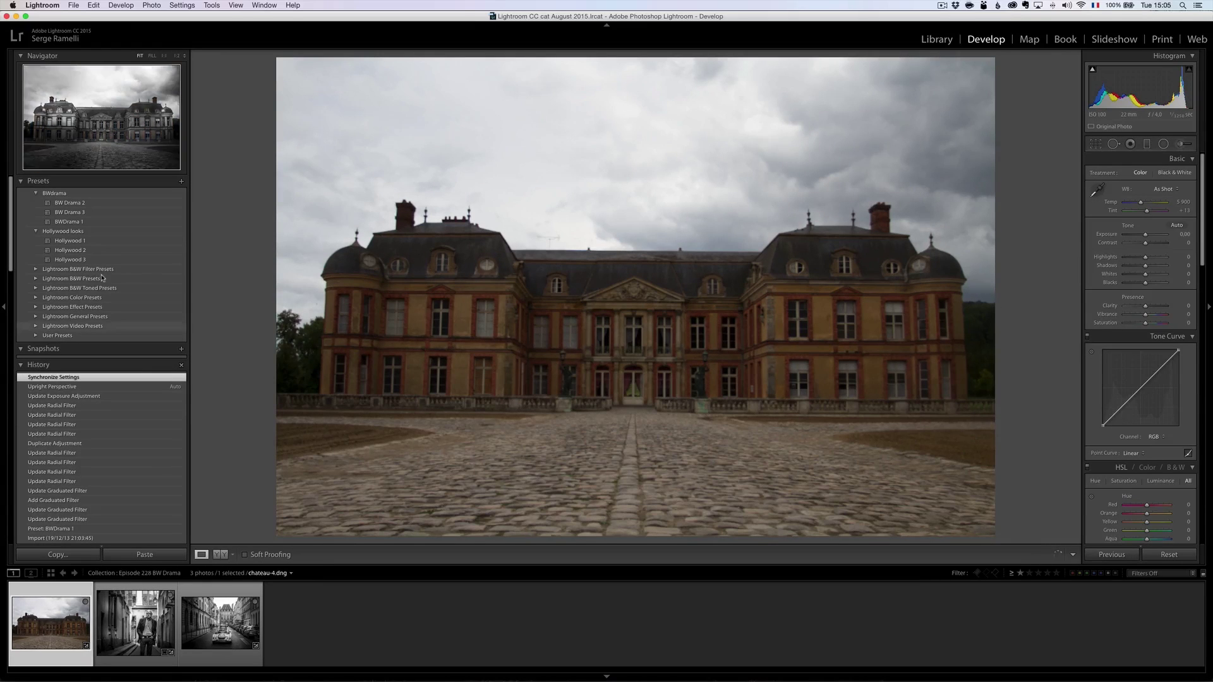
Apply BW Drama 2, then stretch the entrance light spot down the cobbles with exposure about 1.35 and clarity 89
left_click(86, 204)
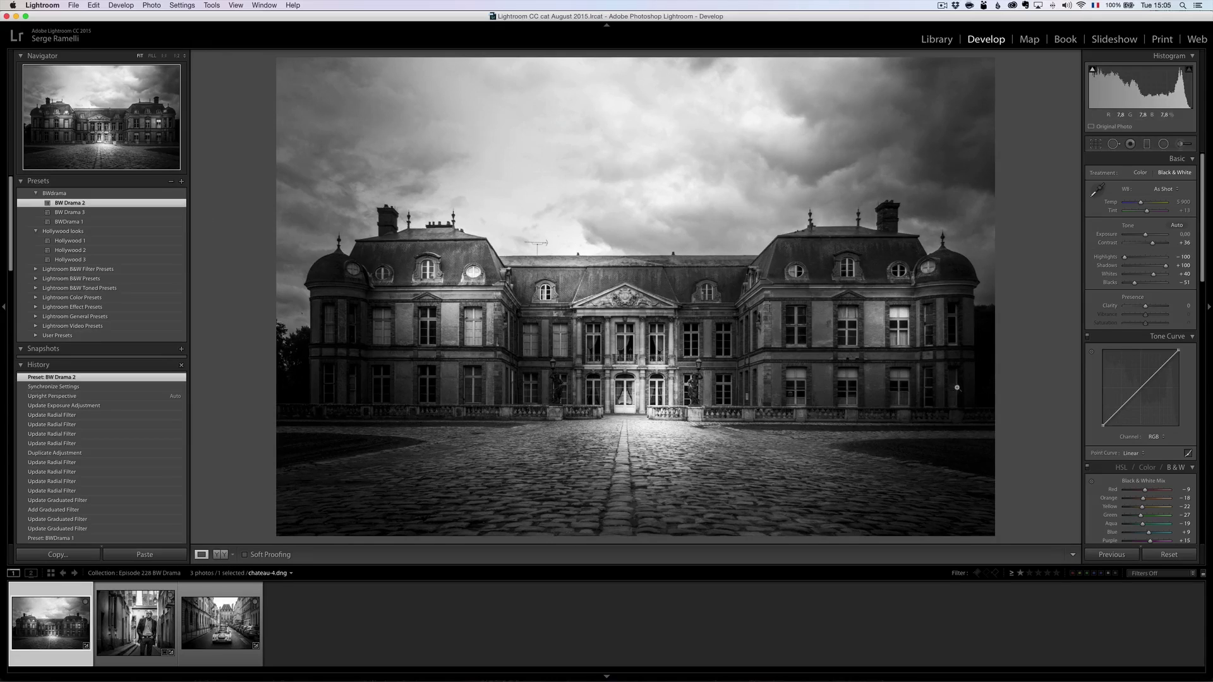
left_click(1166, 150)
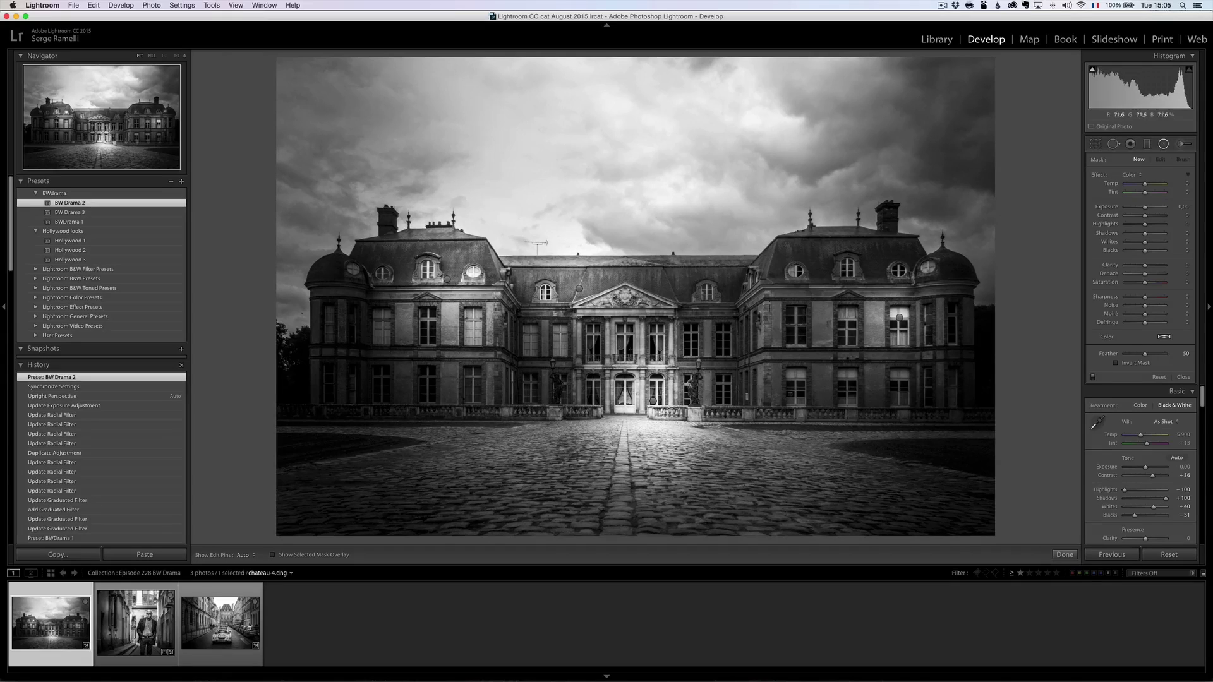
left_click(654, 403)
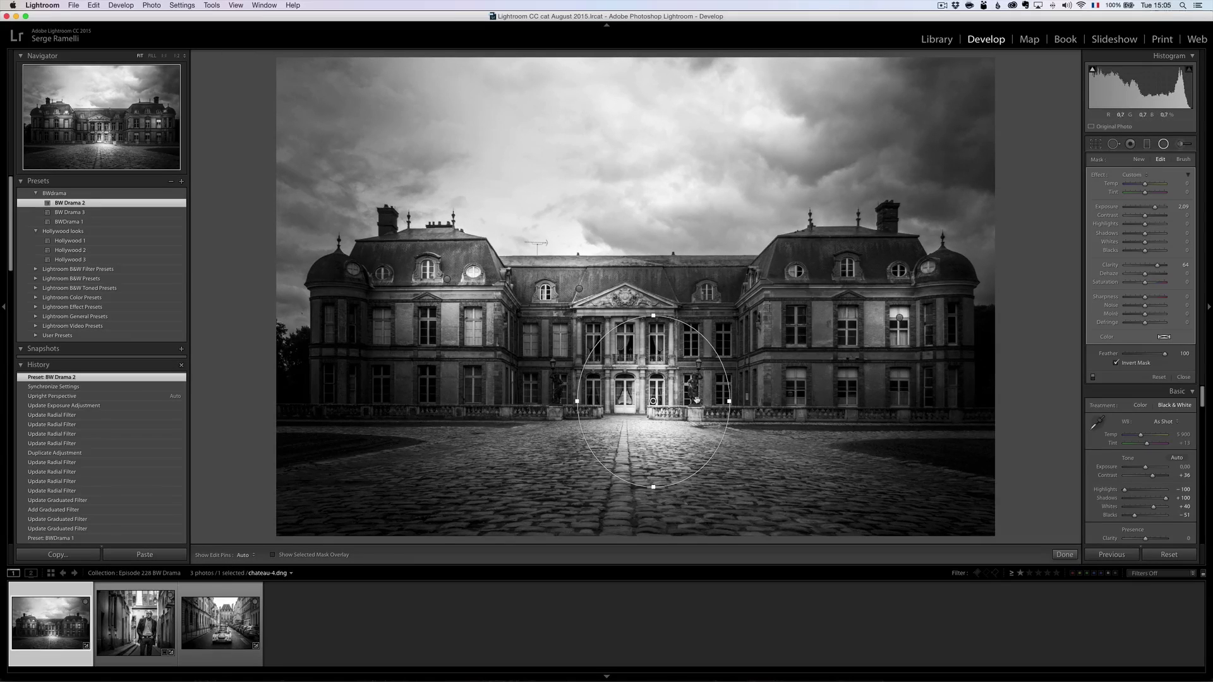
left_click_drag(653, 402, 627, 446)
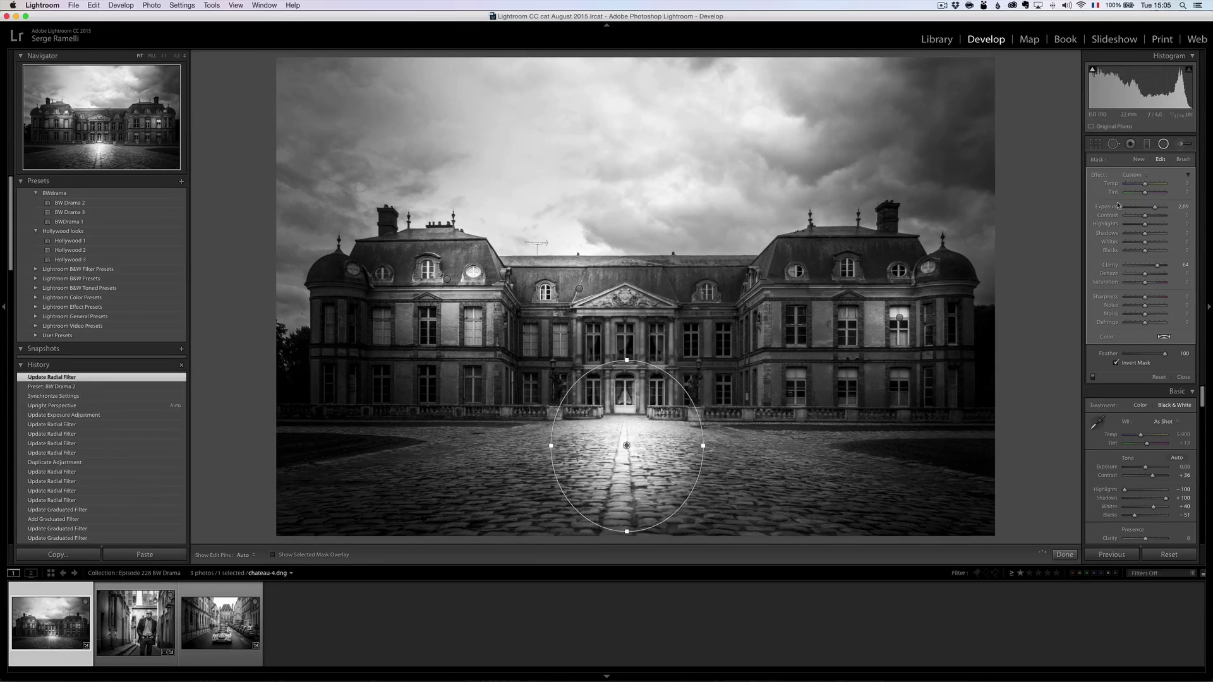
left_click_drag(1155, 209, 1151, 208)
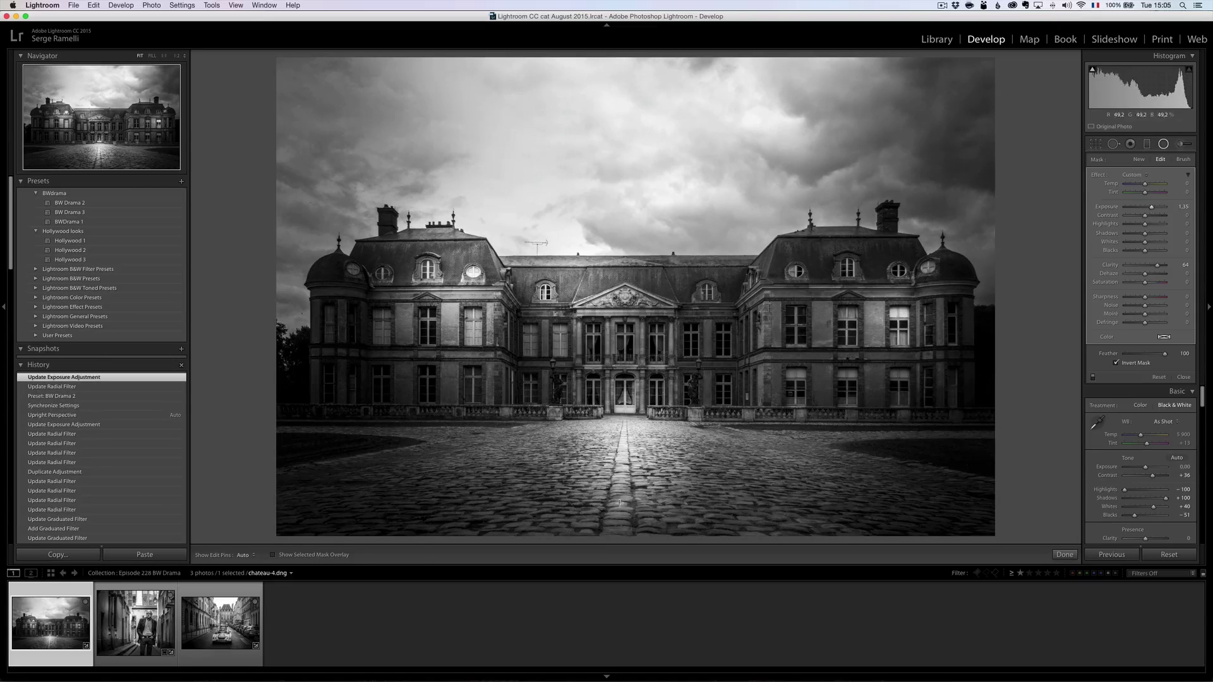
left_click_drag(625, 531, 624, 547)
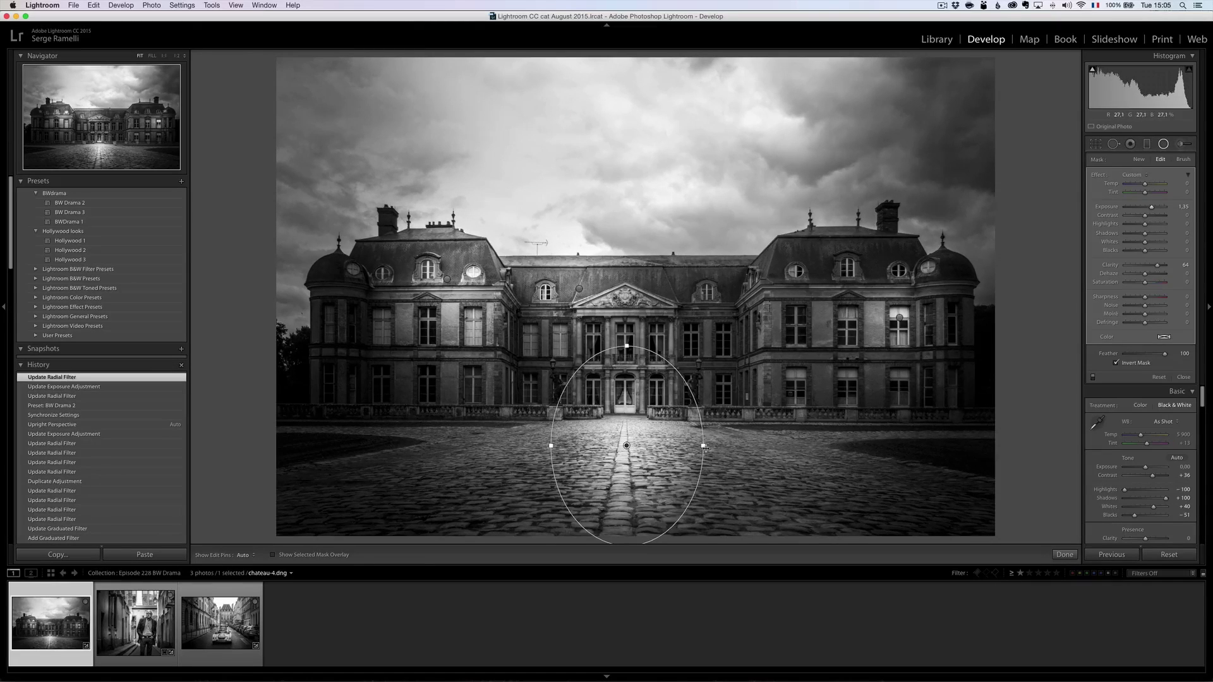
left_click_drag(703, 446, 734, 446)
left_click_drag(1158, 265, 1164, 264)
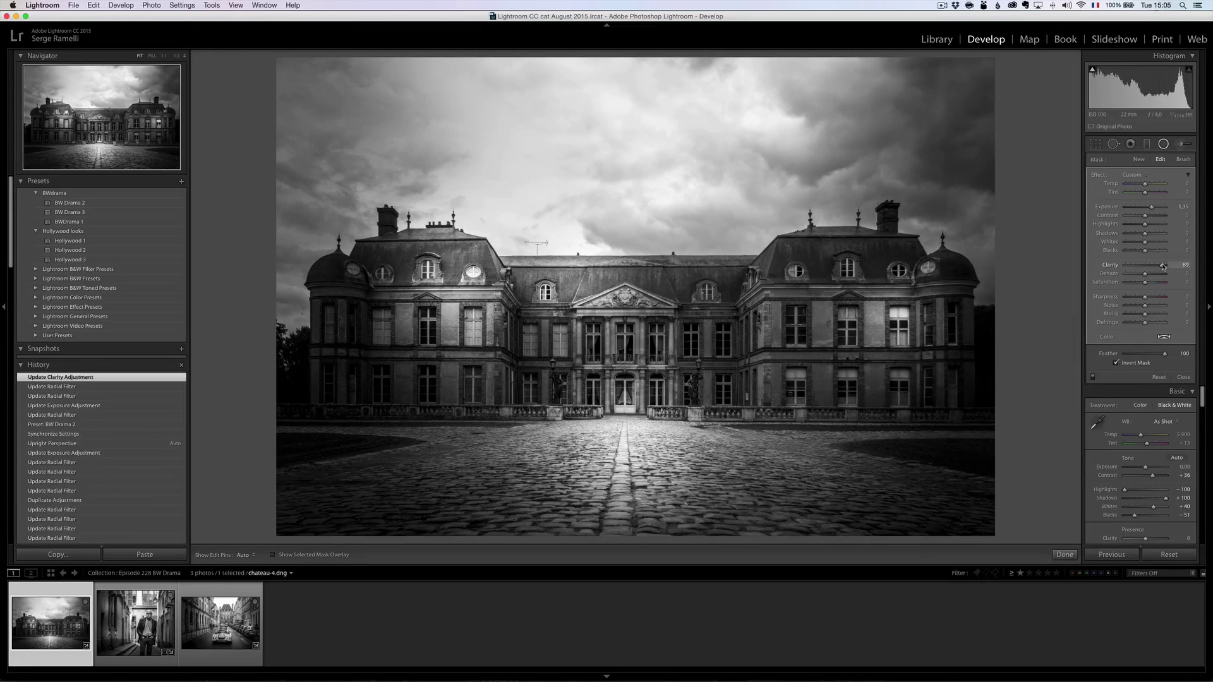
left_click_drag(1151, 208, 1150, 208)
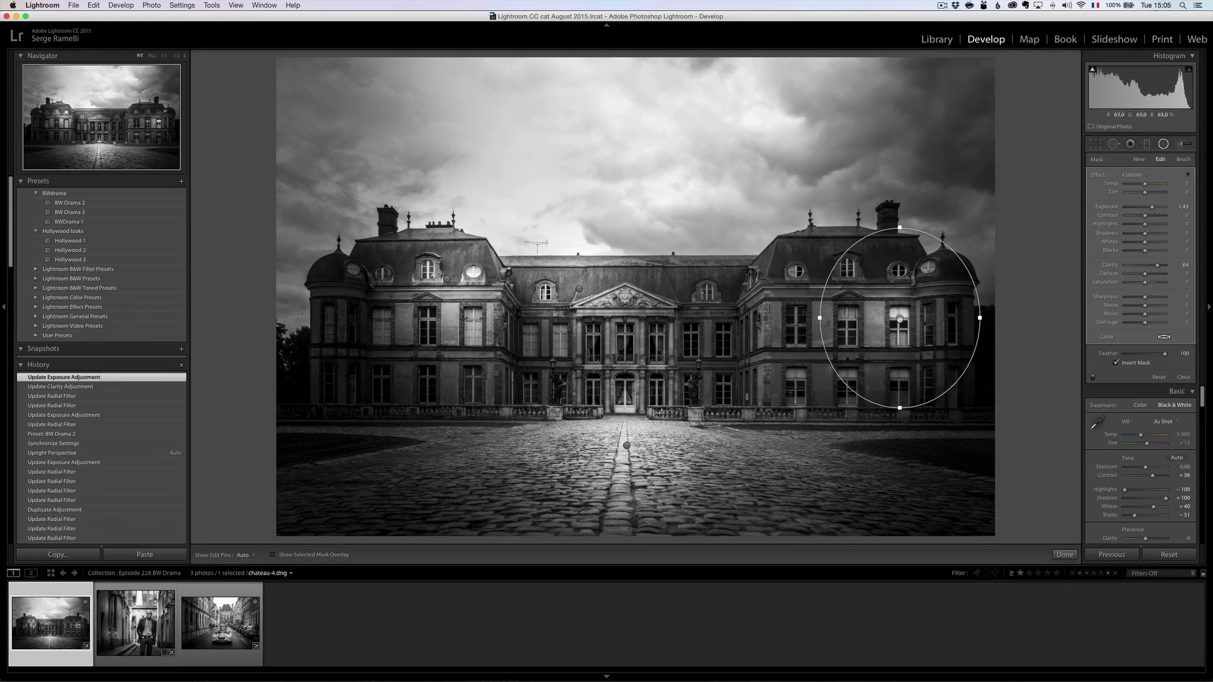
key("shift+m")
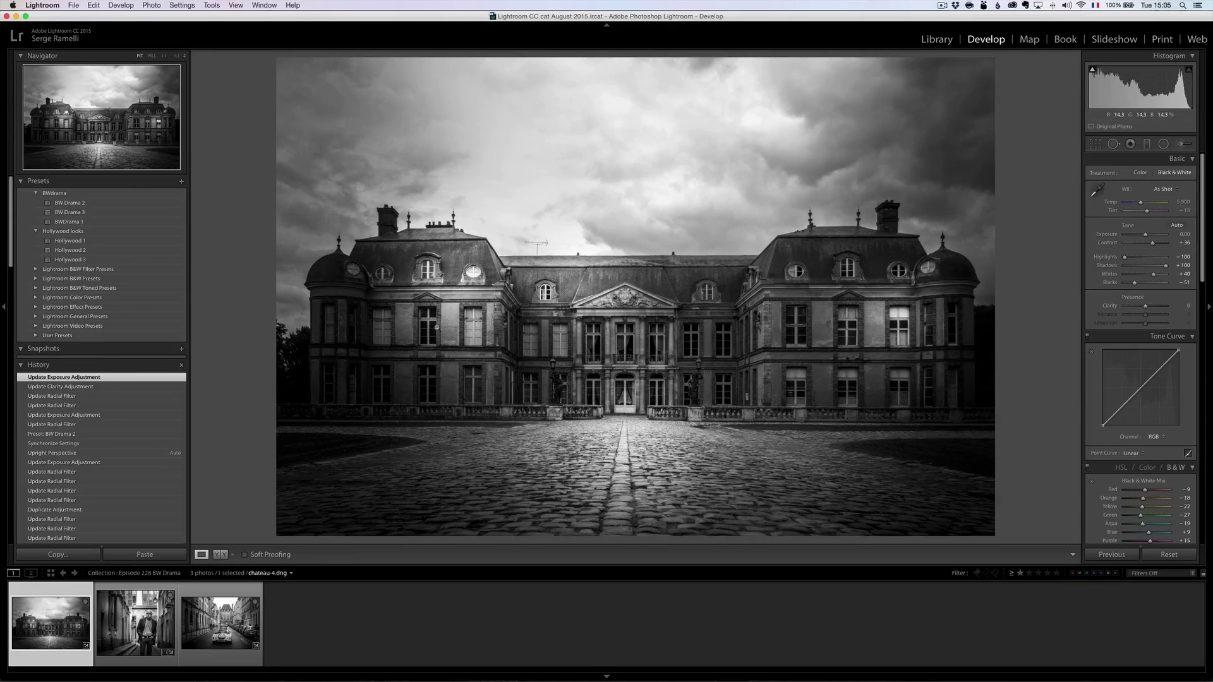
Reposition the radial light spots on the château's right and left wings
left_click(1164, 145)
left_click(900, 317)
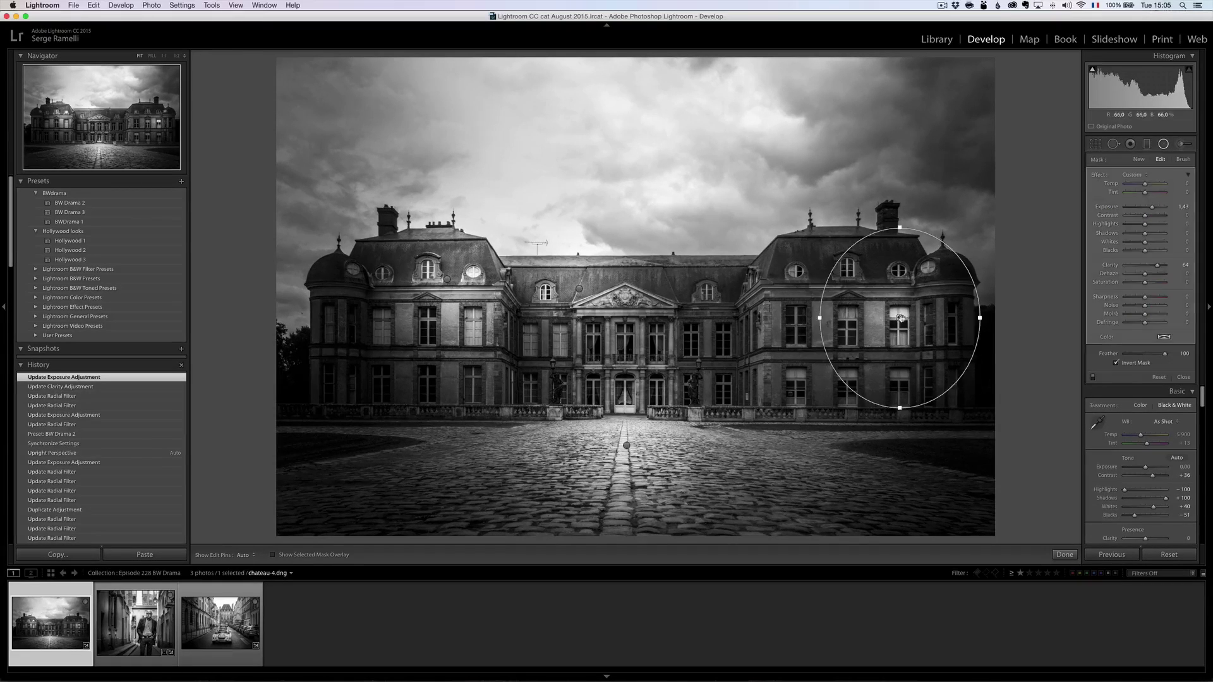
left_click_drag(899, 317, 869, 341)
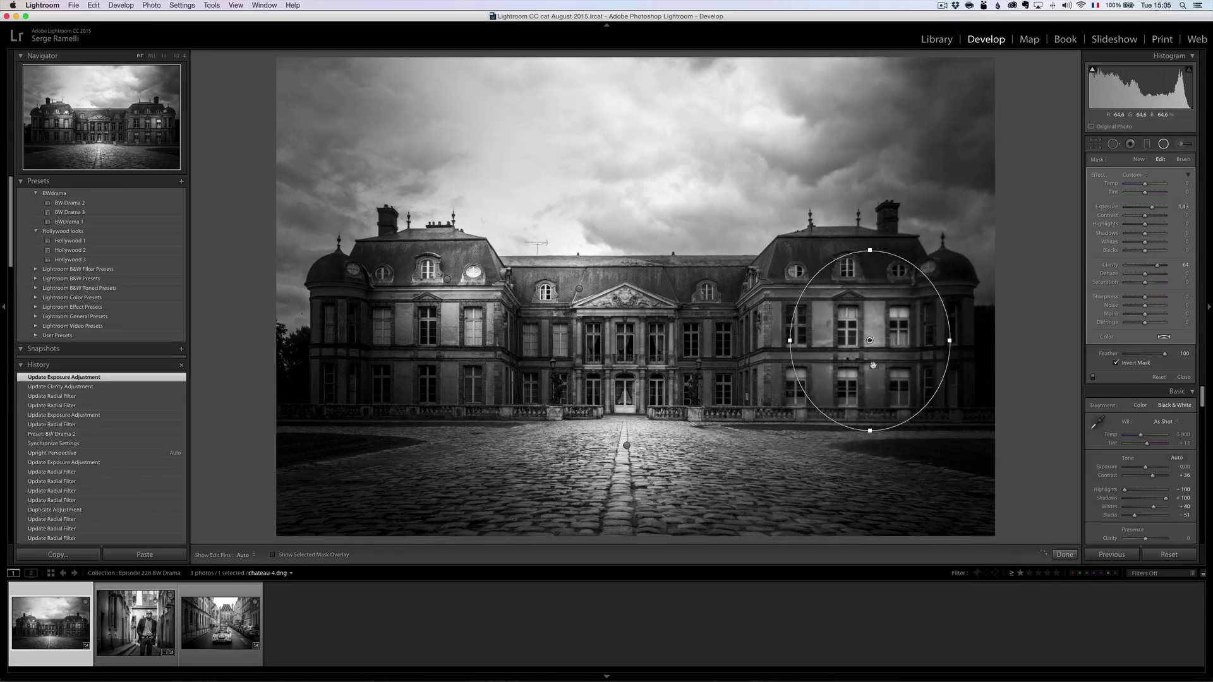
left_click(447, 280)
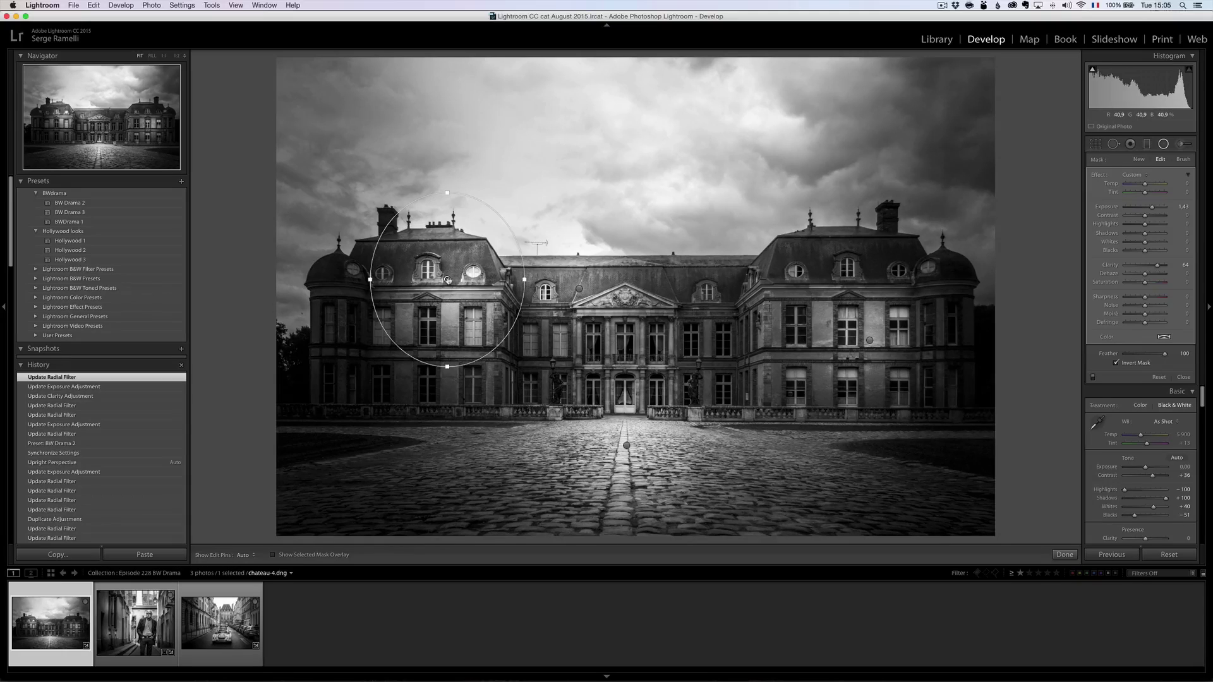
left_click_drag(447, 282, 386, 367)
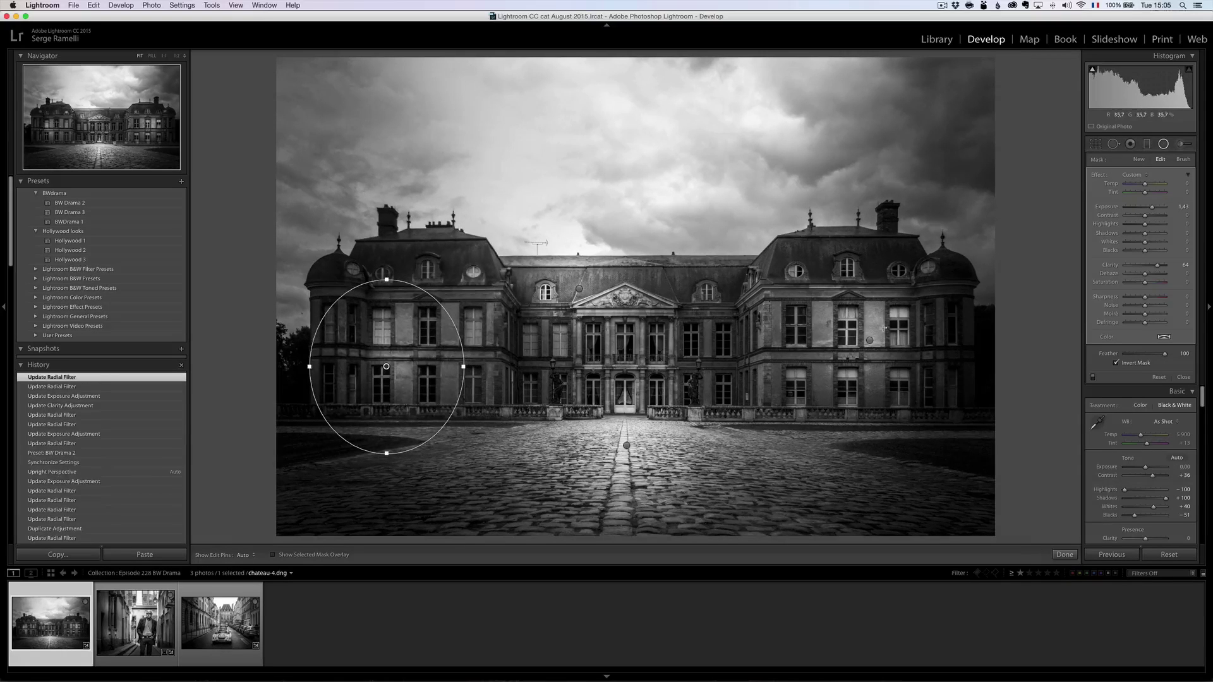
Add a graduated filter that darkens the sky and shift it lower
left_click(1139, 160)
left_click_drag(645, 128, 643, 288)
left_click_drag(1144, 210, 1140, 208)
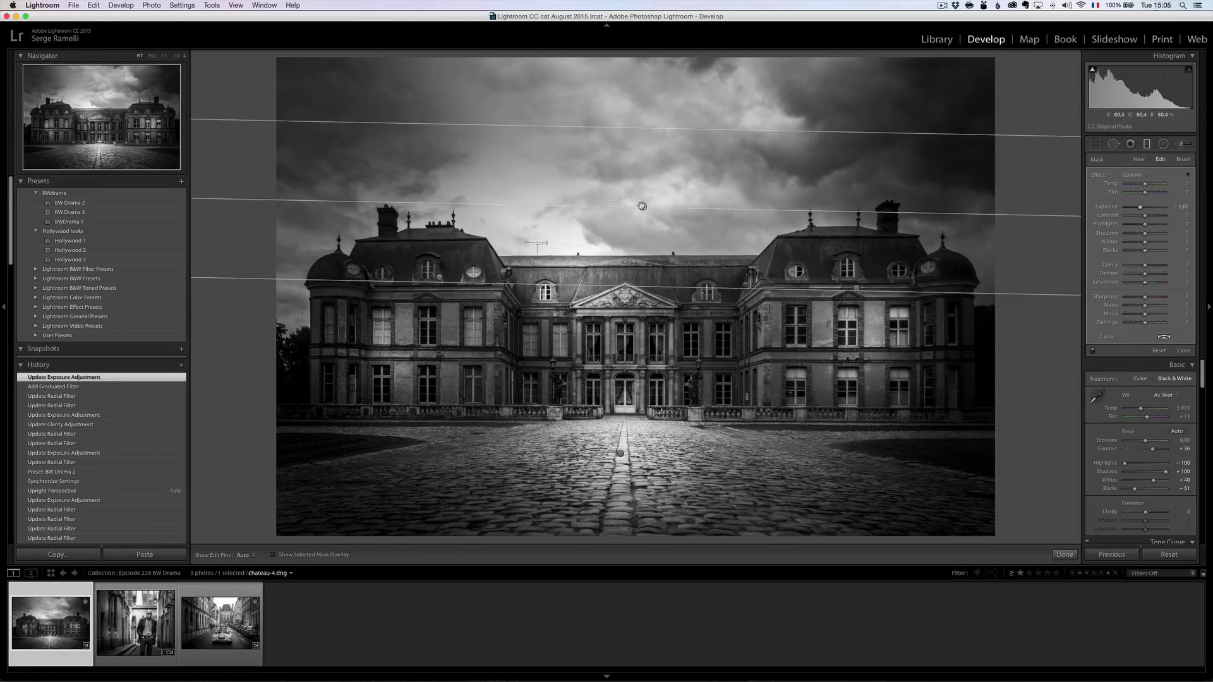
left_click_drag(642, 206, 642, 228)
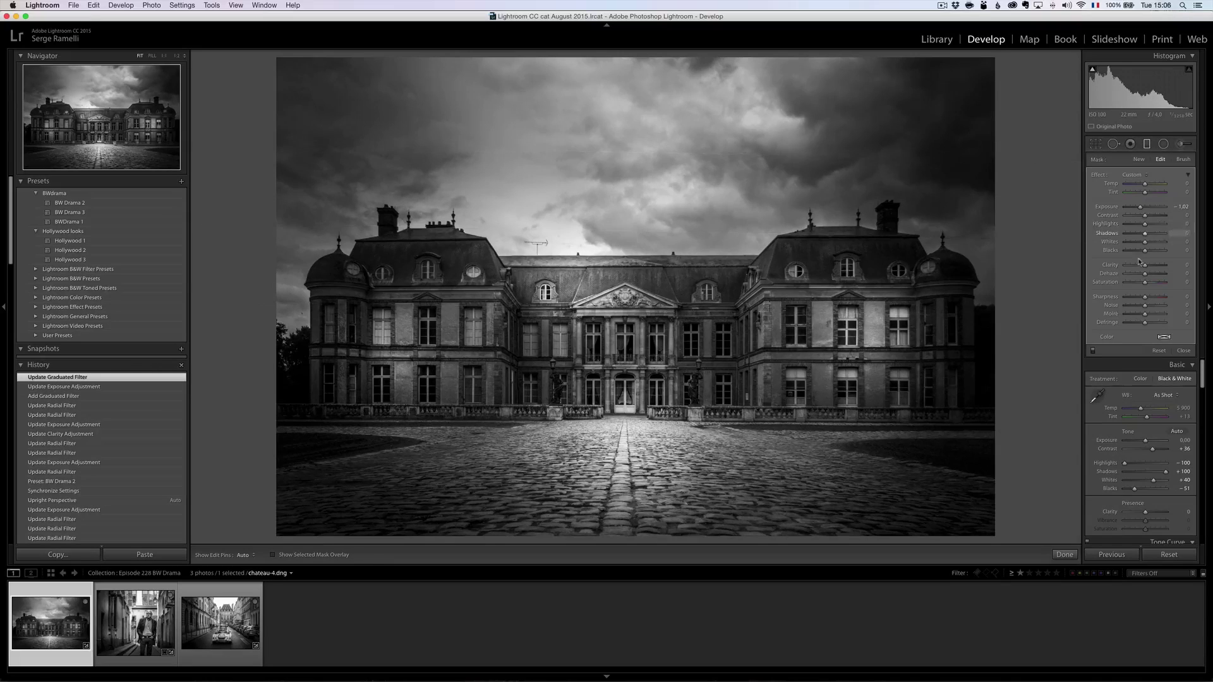
left_click(1183, 352)
Place a radial filter over the central roof and move a widened duplicate into the sky
left_click(1163, 144)
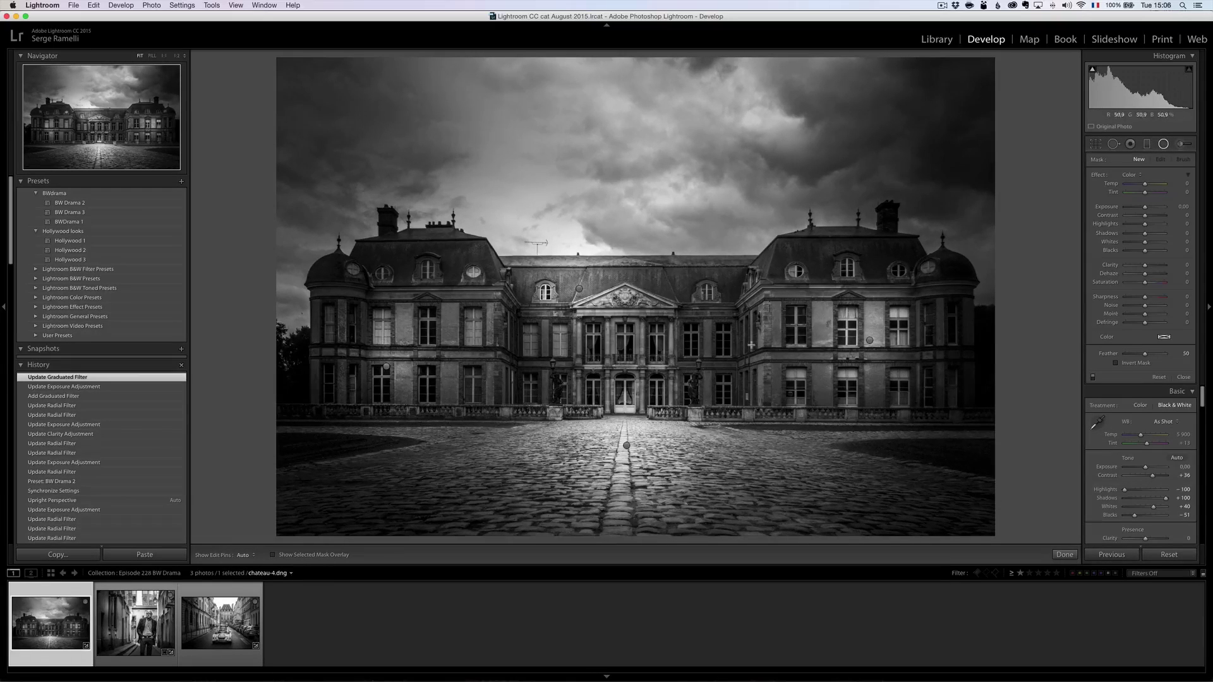
left_click(578, 288)
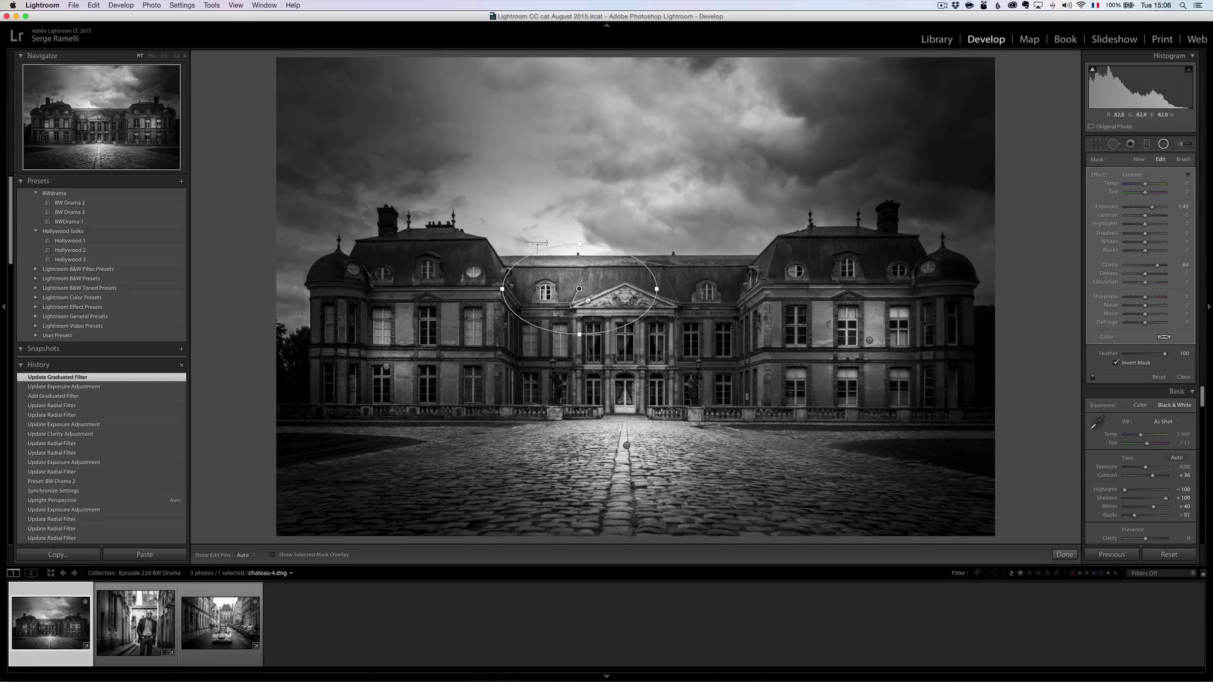
right_click(579, 289)
left_click(597, 297)
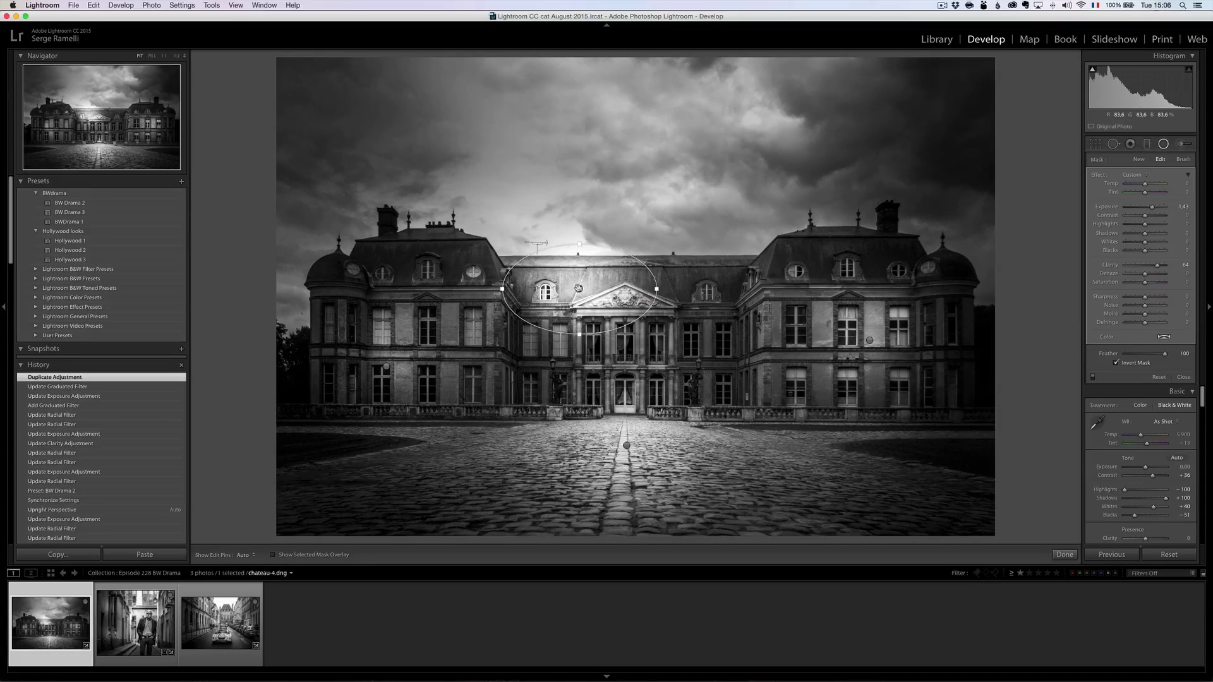
left_click_drag(580, 289, 875, 152)
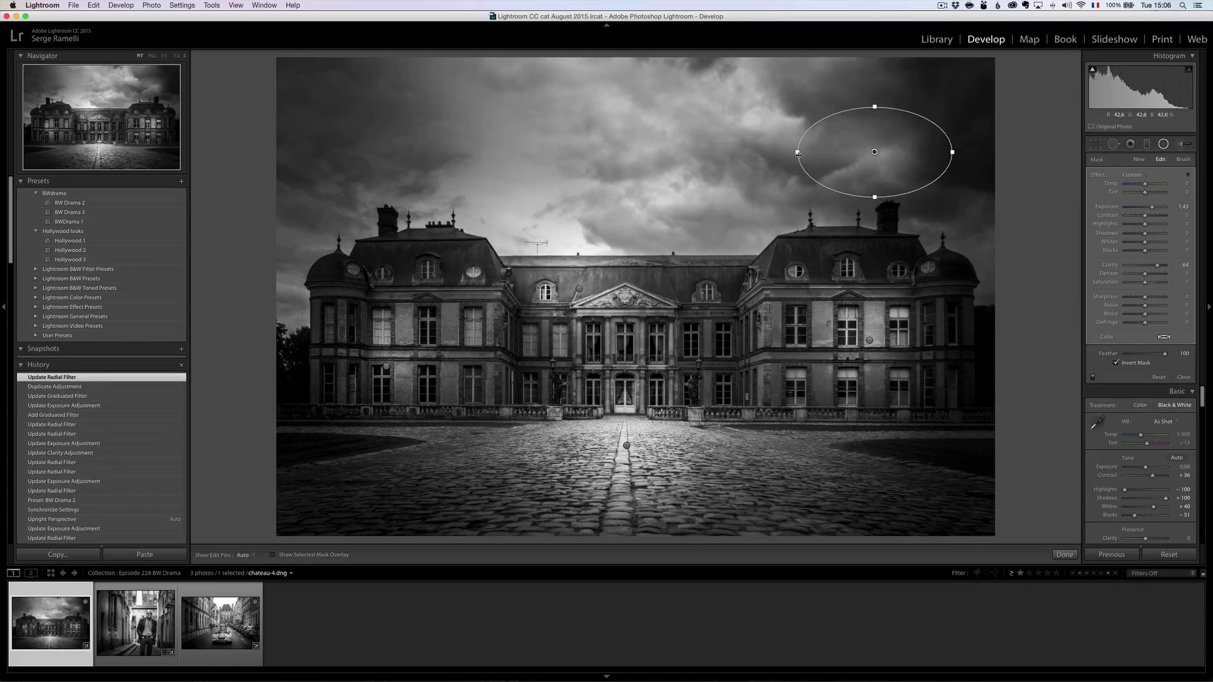
left_click_drag(790, 153, 740, 152)
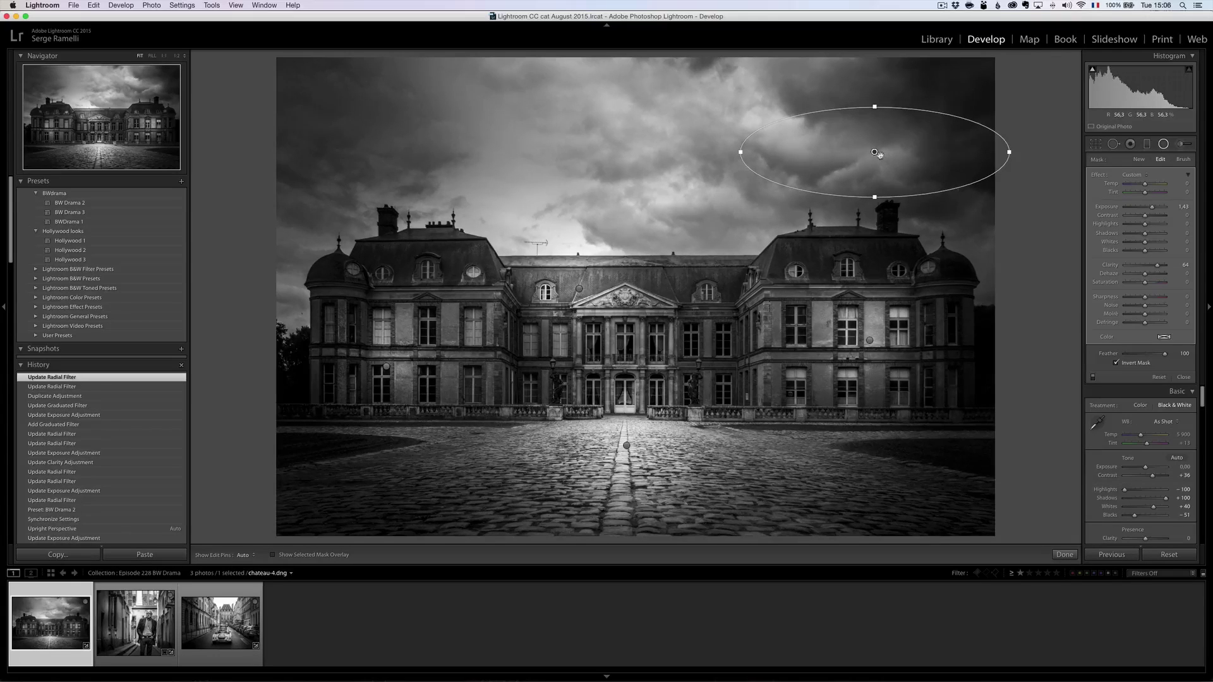
Duplicate the sky filter over the left sky and lower its exposure to 0.91
right_click(874, 152)
left_click(891, 157)
left_click_drag(874, 153, 441, 159)
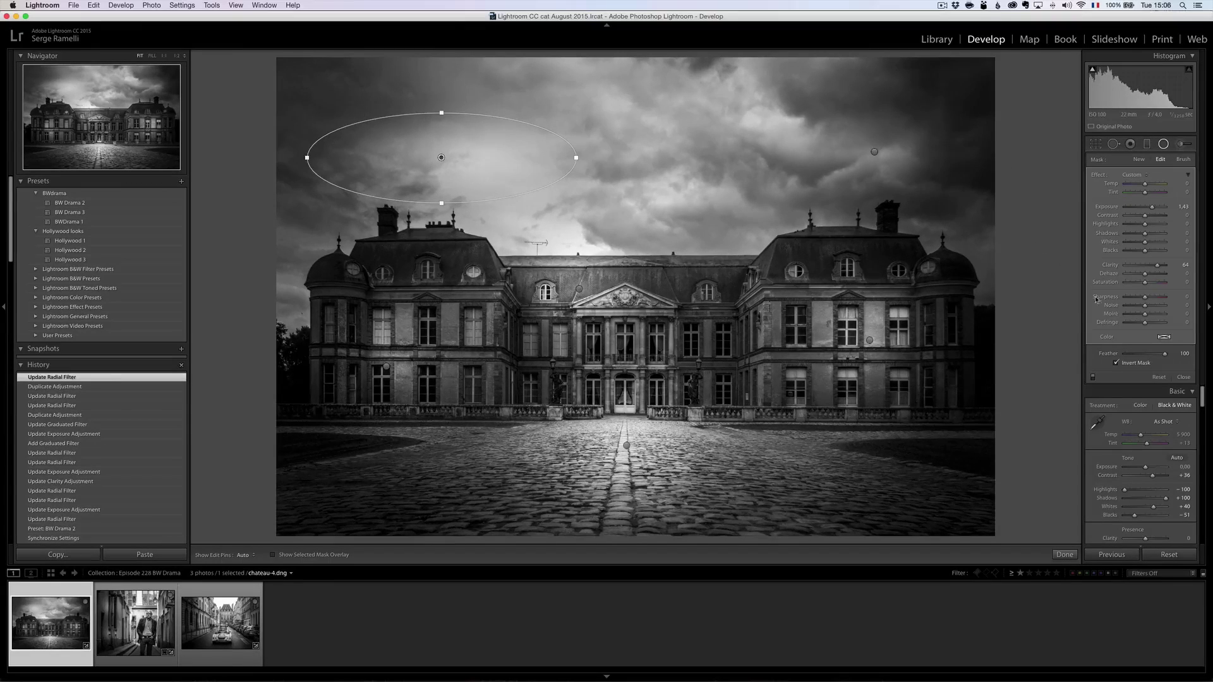
left_click_drag(1151, 207, 1147, 210)
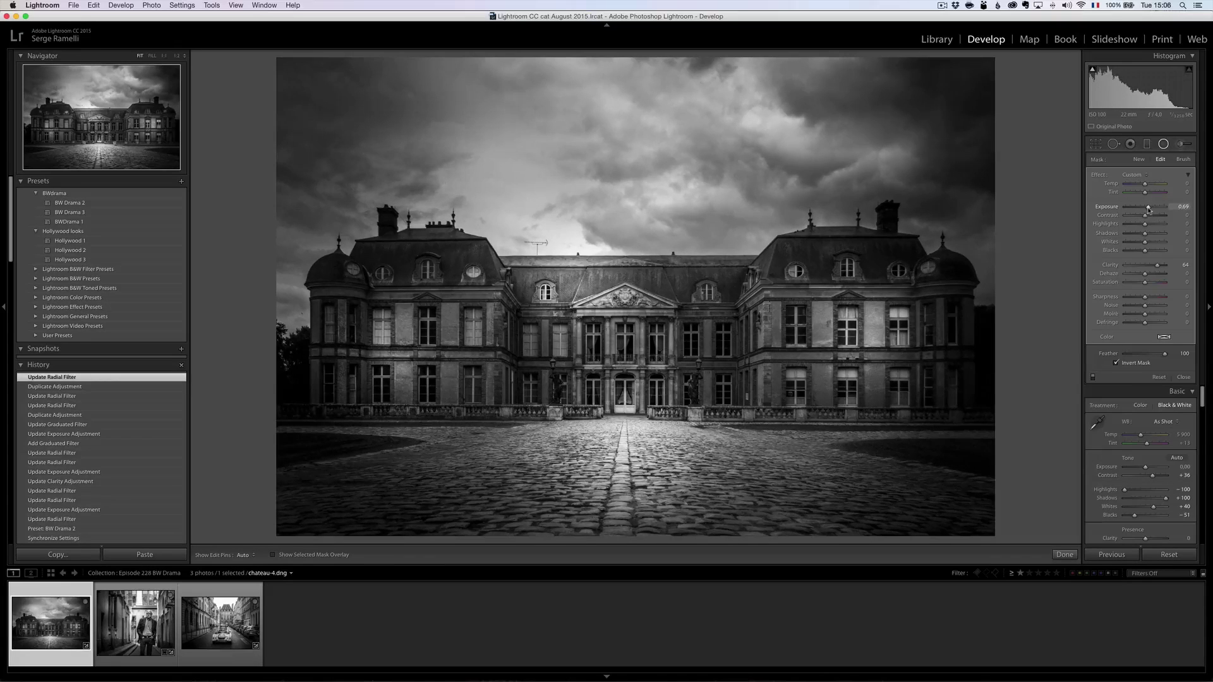
left_click(1184, 378)
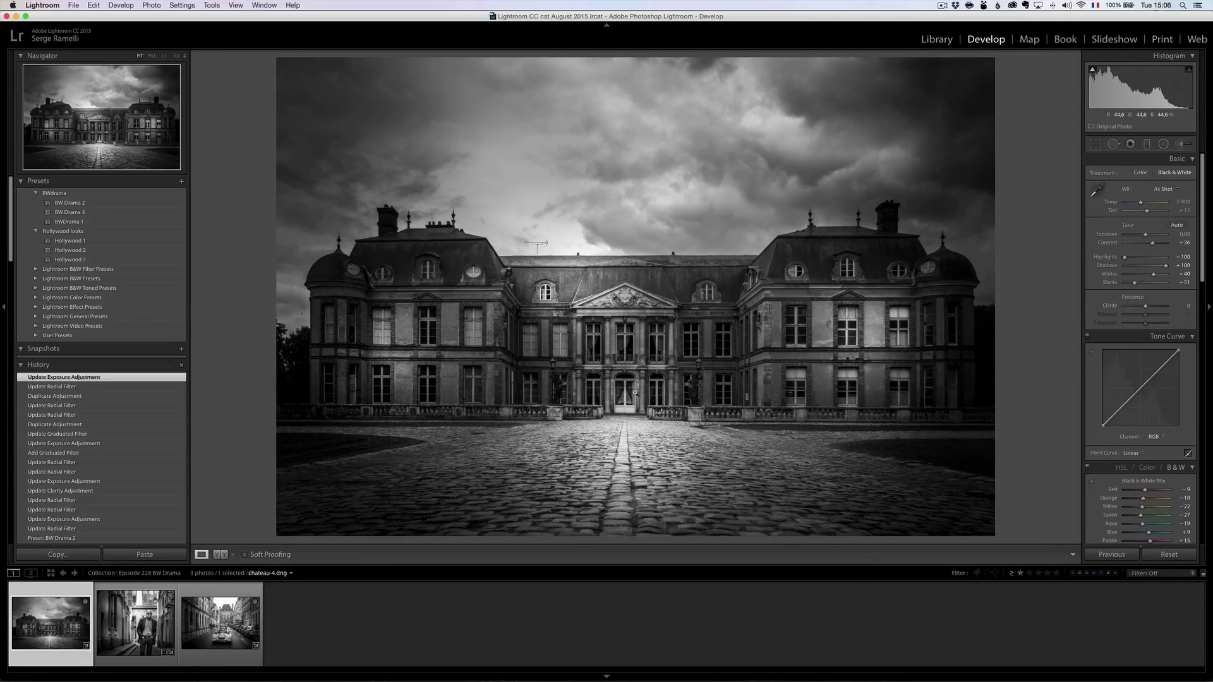
Compare with the original colour photo, then save the château look as preset 'BW Drama 4'
key("alt+backslash")
key("alt+backslash")
left_click(181, 182)
type("B")
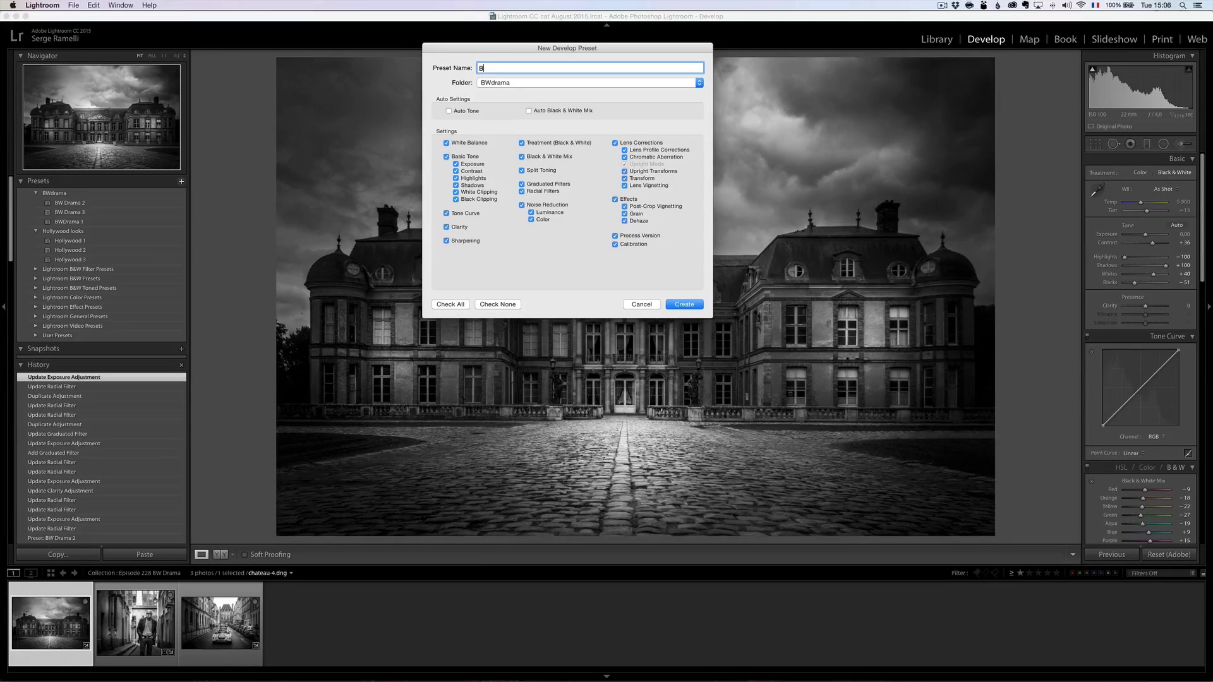
type("WDR")
type(" Dra")
type("ma 4")
left_click(700, 305)
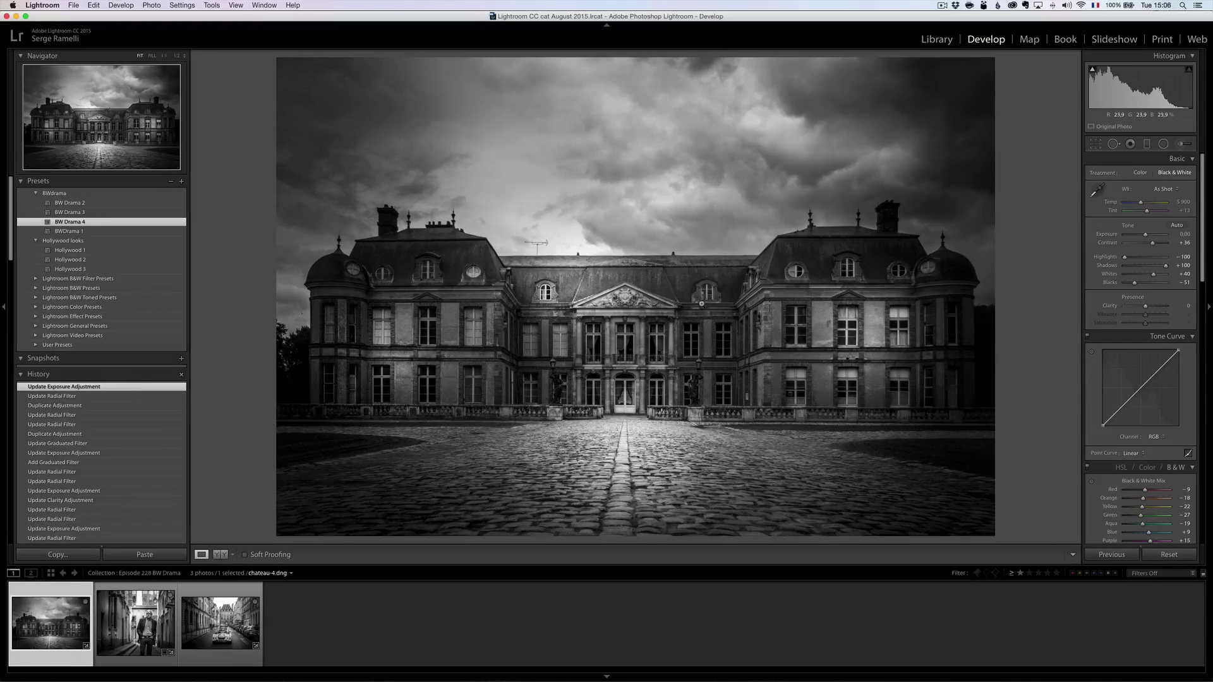
left_click(70, 202)
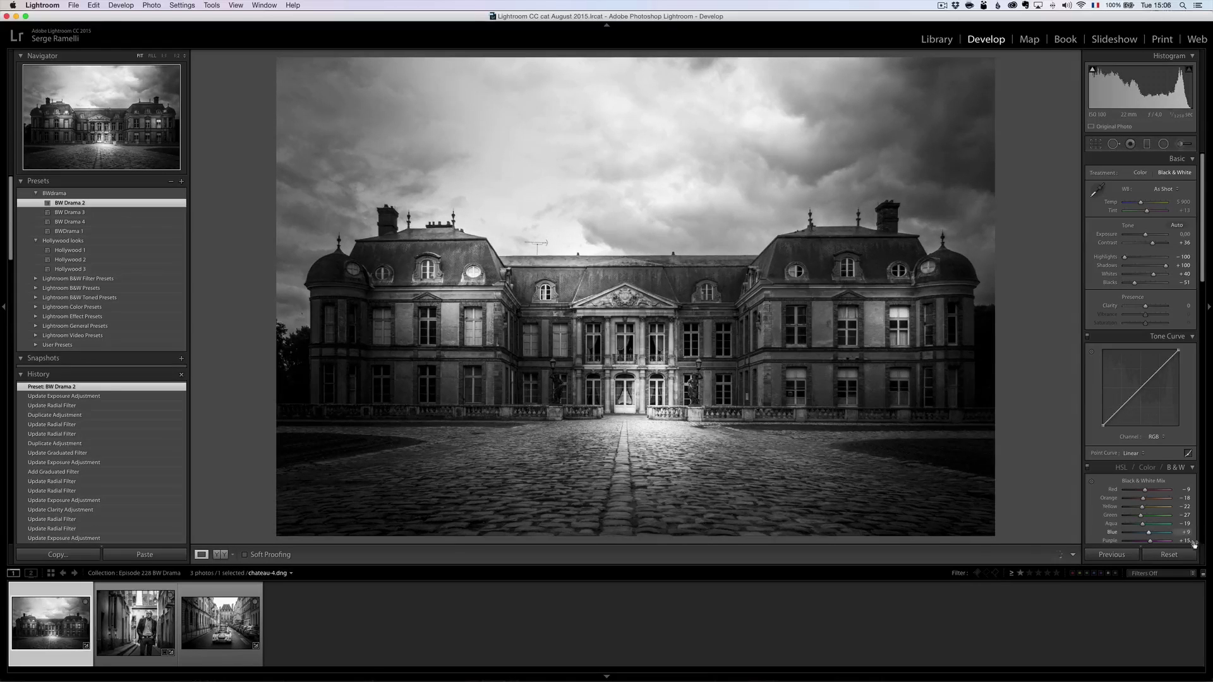
left_click(84, 213)
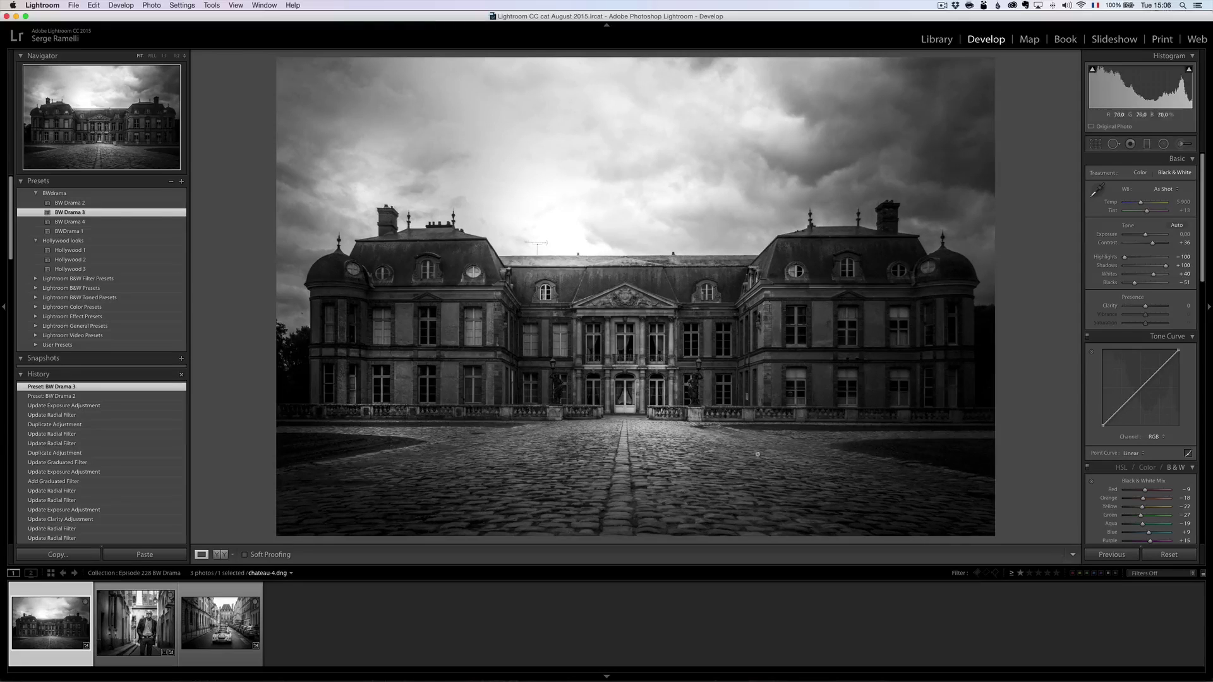
left_click(75, 406)
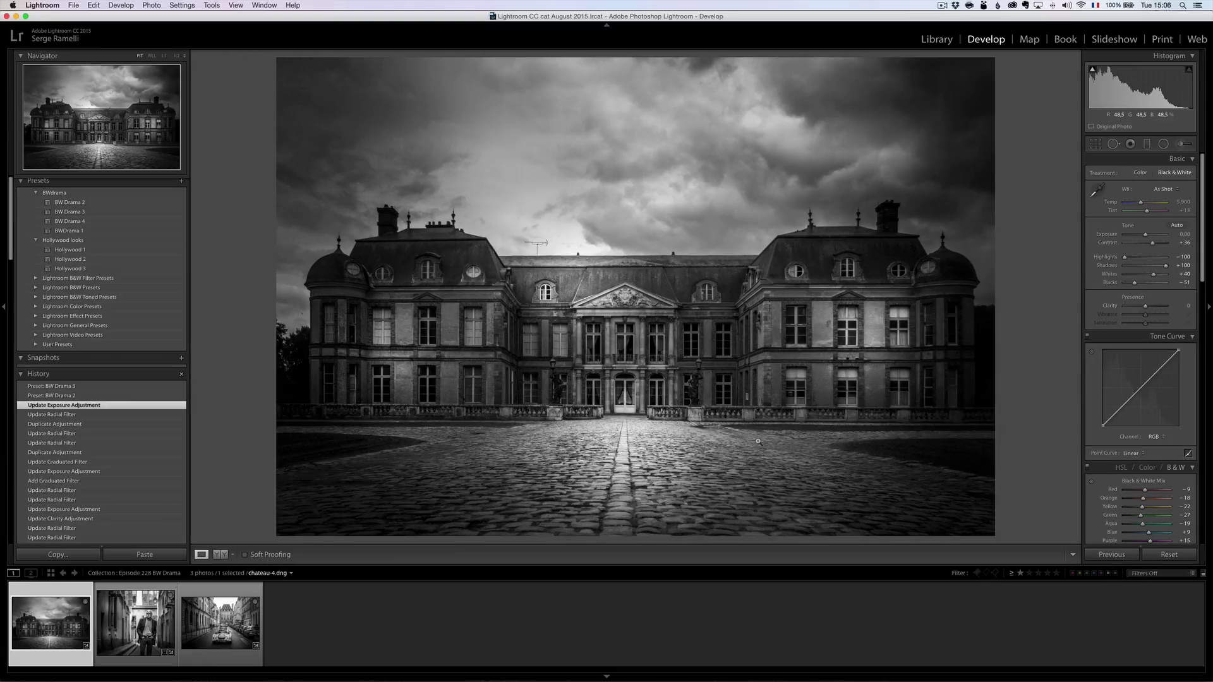
key("backslash")
key("backslash")
key("backslash")
key("backslash")
Switch to Chrome, dismiss the sign-up popup, and log in to photoserge.com
key("super+Tab")
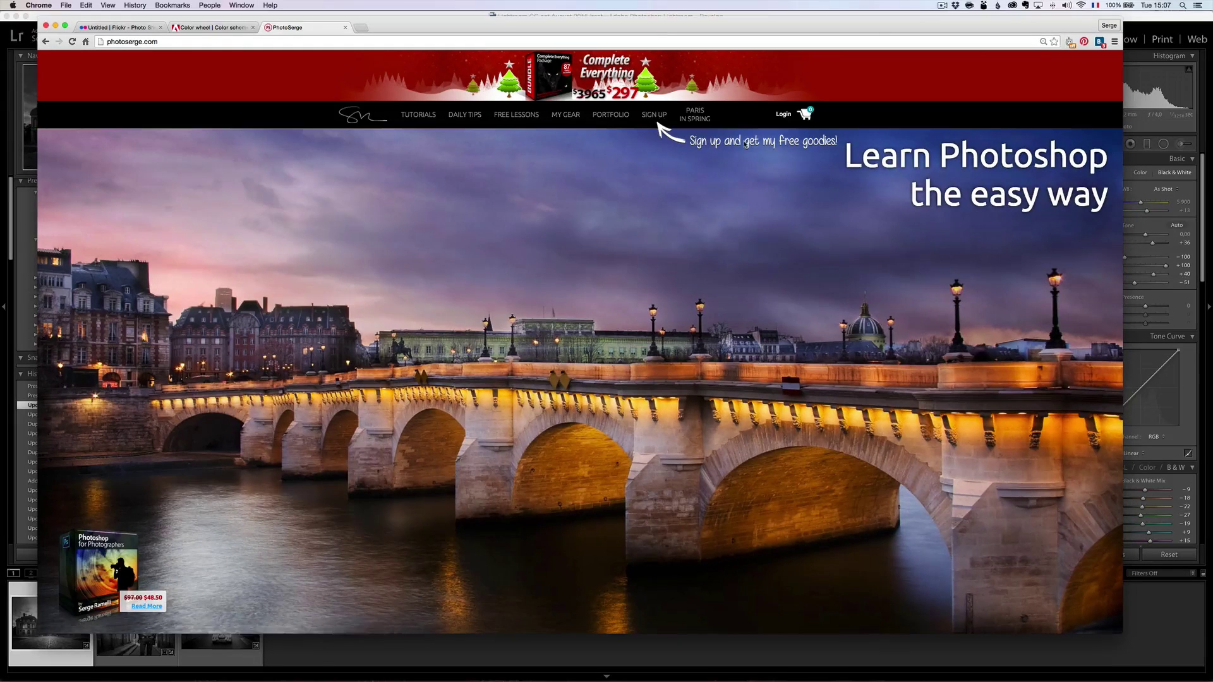
left_click(655, 115)
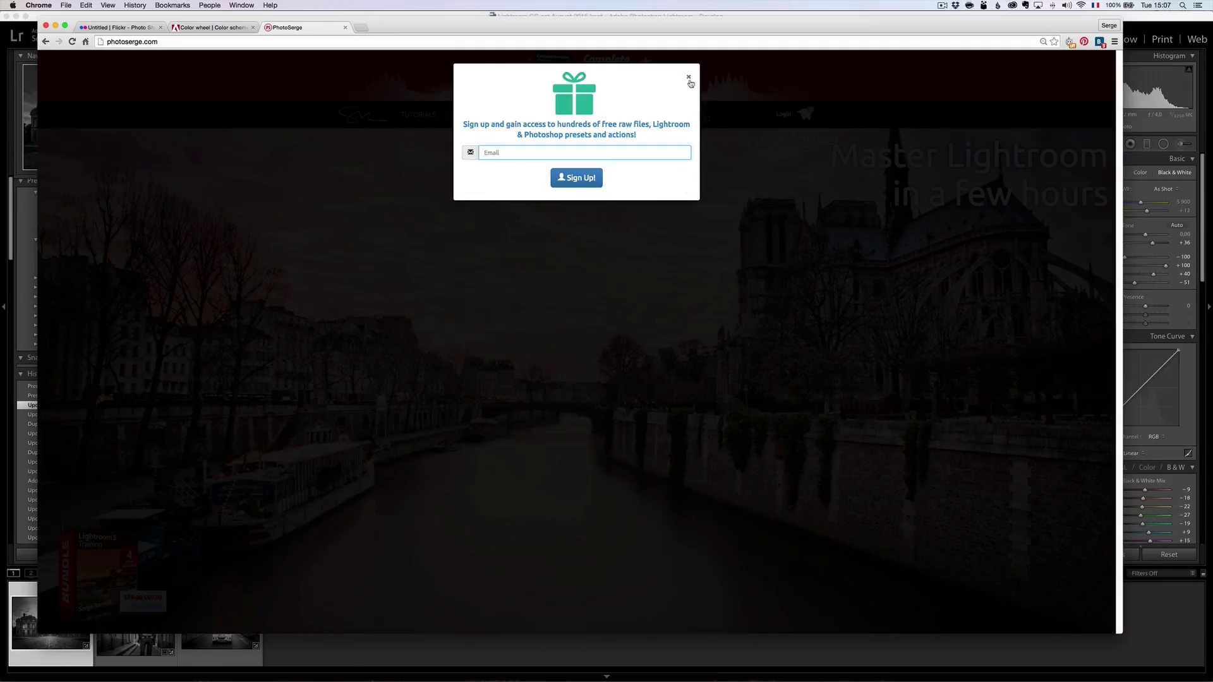
left_click(689, 79)
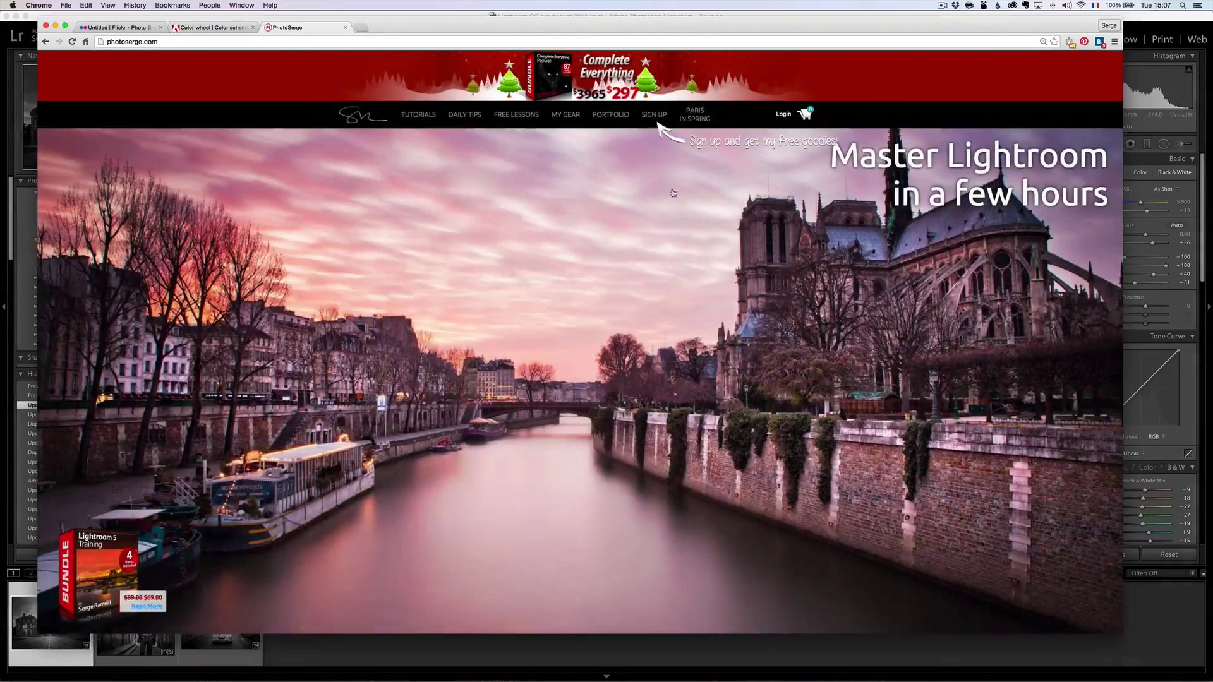
left_click(783, 114)
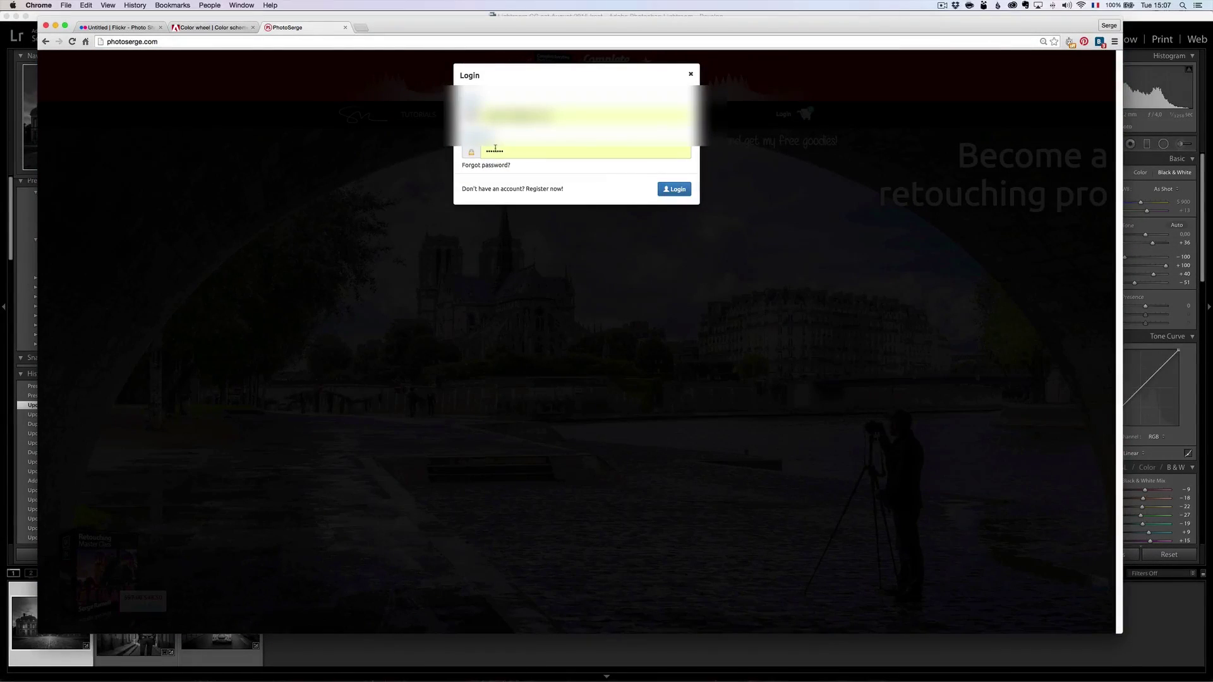
left_click(677, 192)
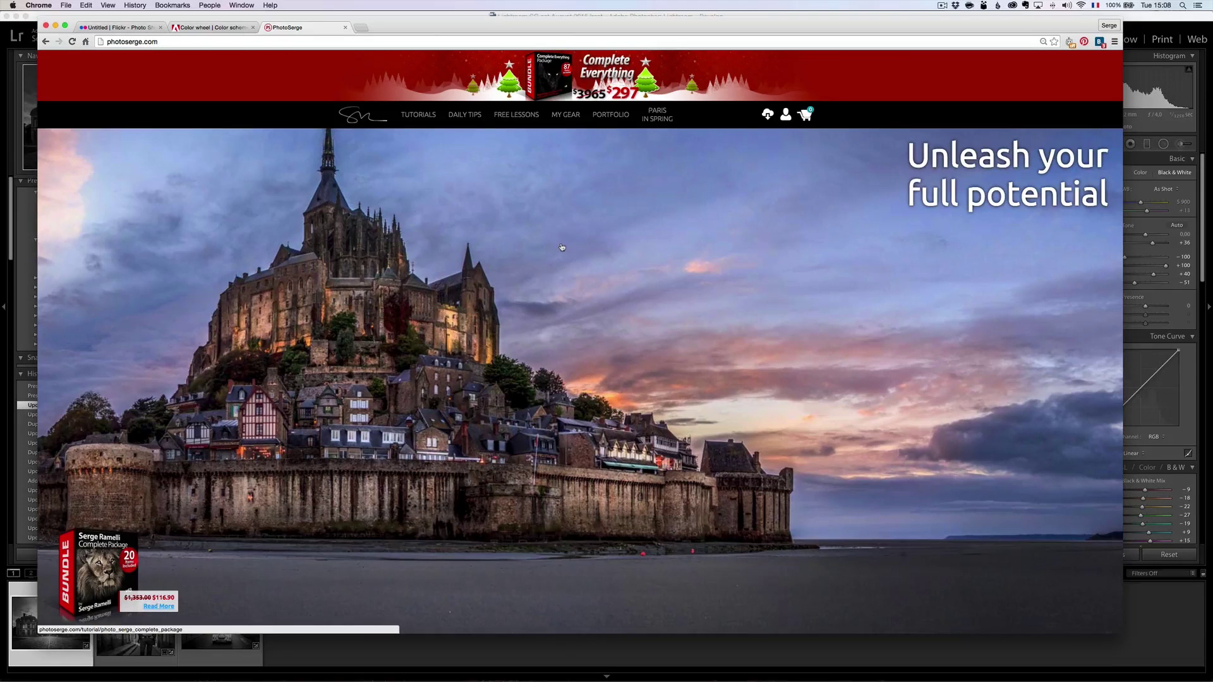
Open the free lesson on Lightroom presets for a cool urban look, then return to Lightroom
left_click(514, 116)
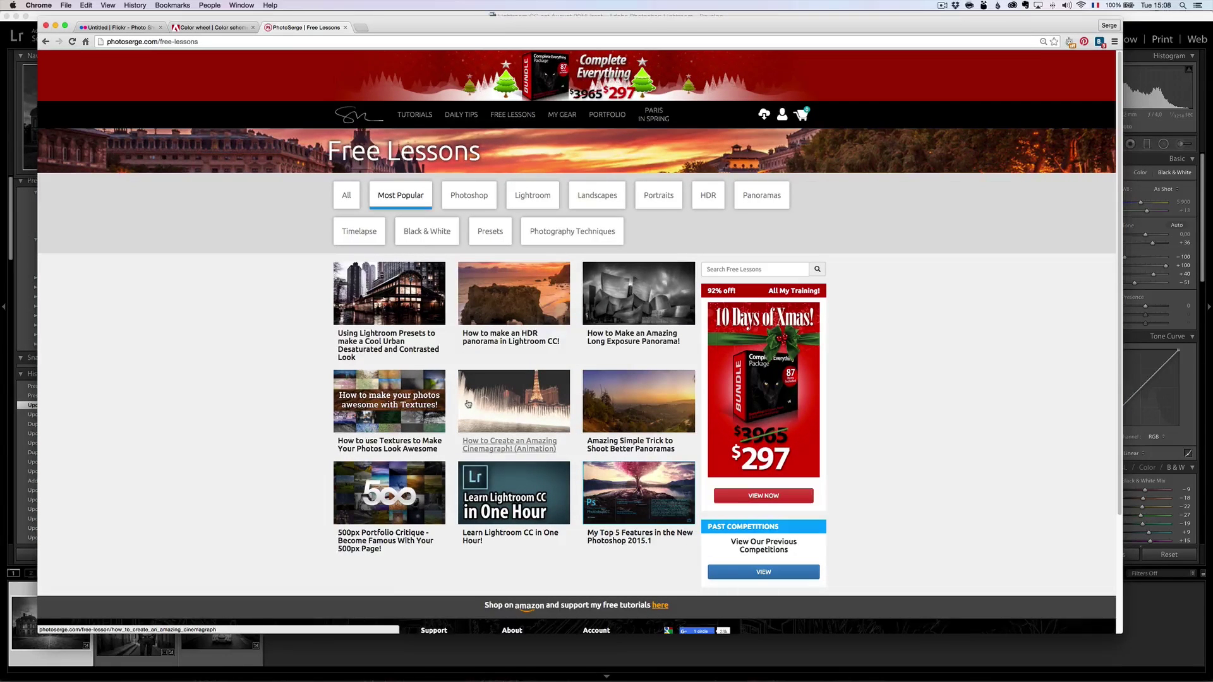
left_click(392, 291)
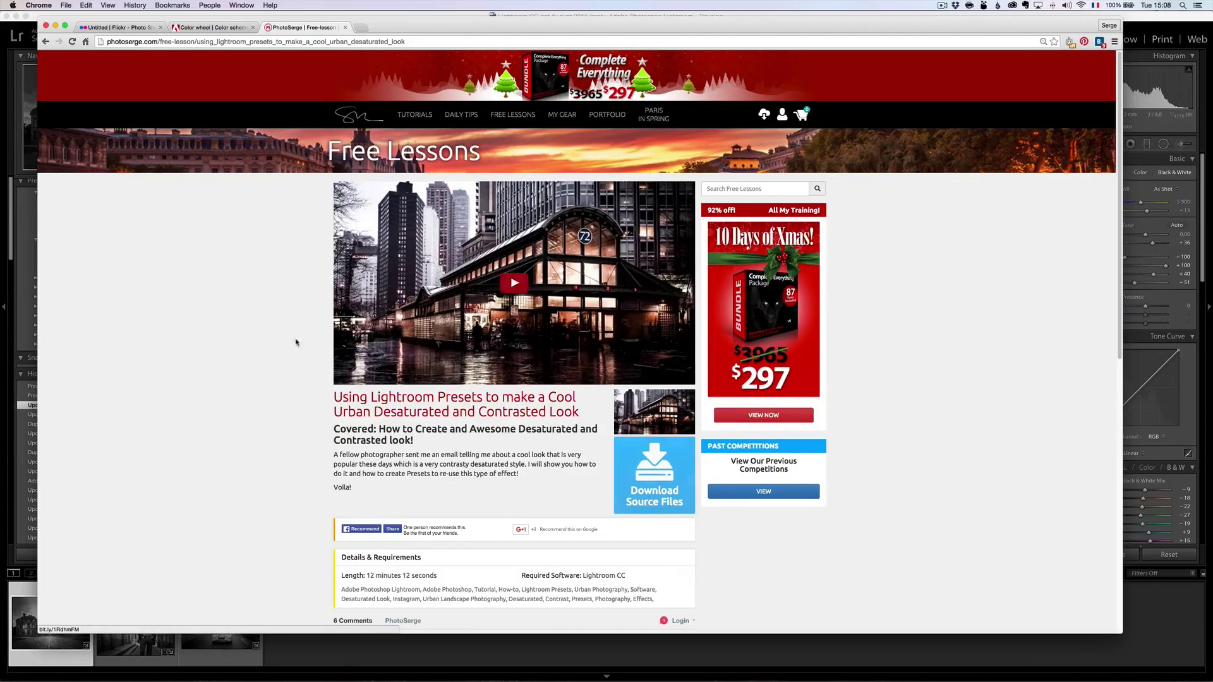
key("super+Tab")
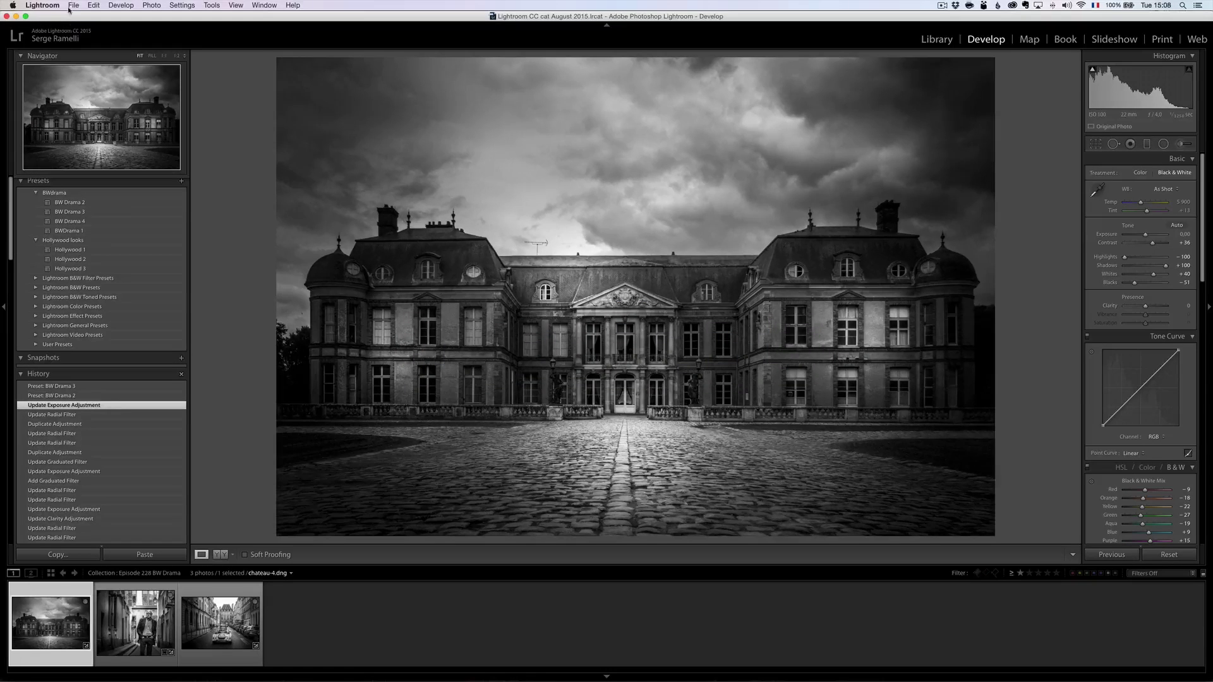
left_click(43, 5)
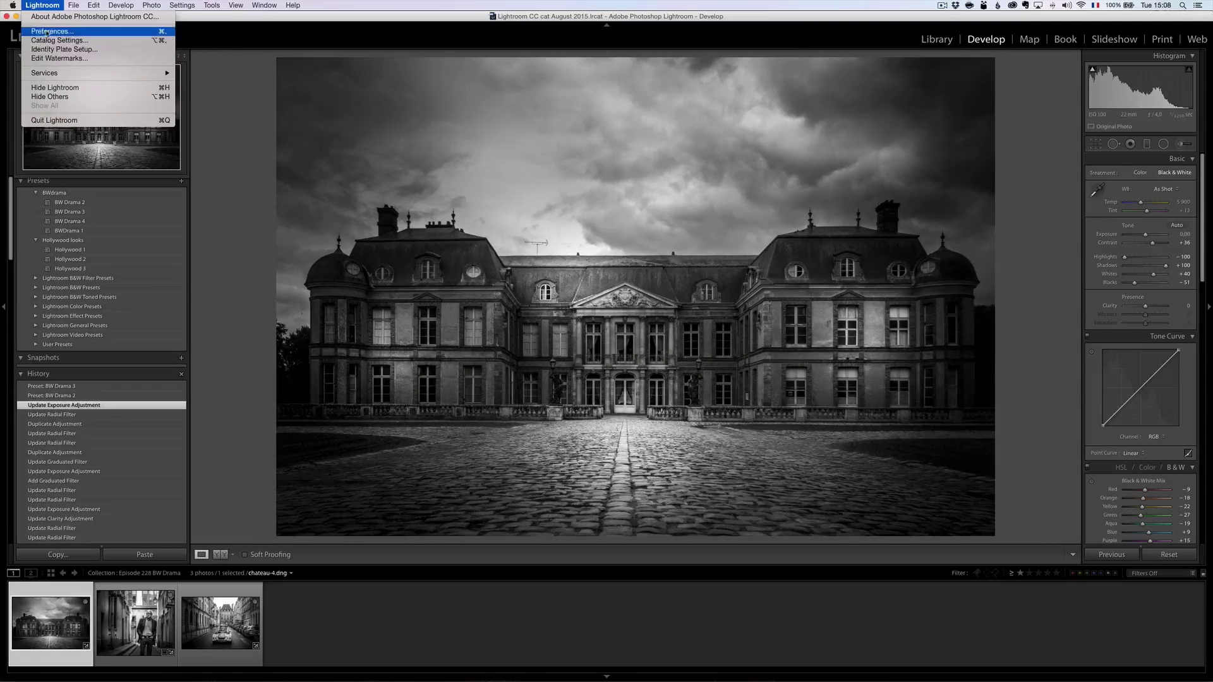
left_click(47, 32)
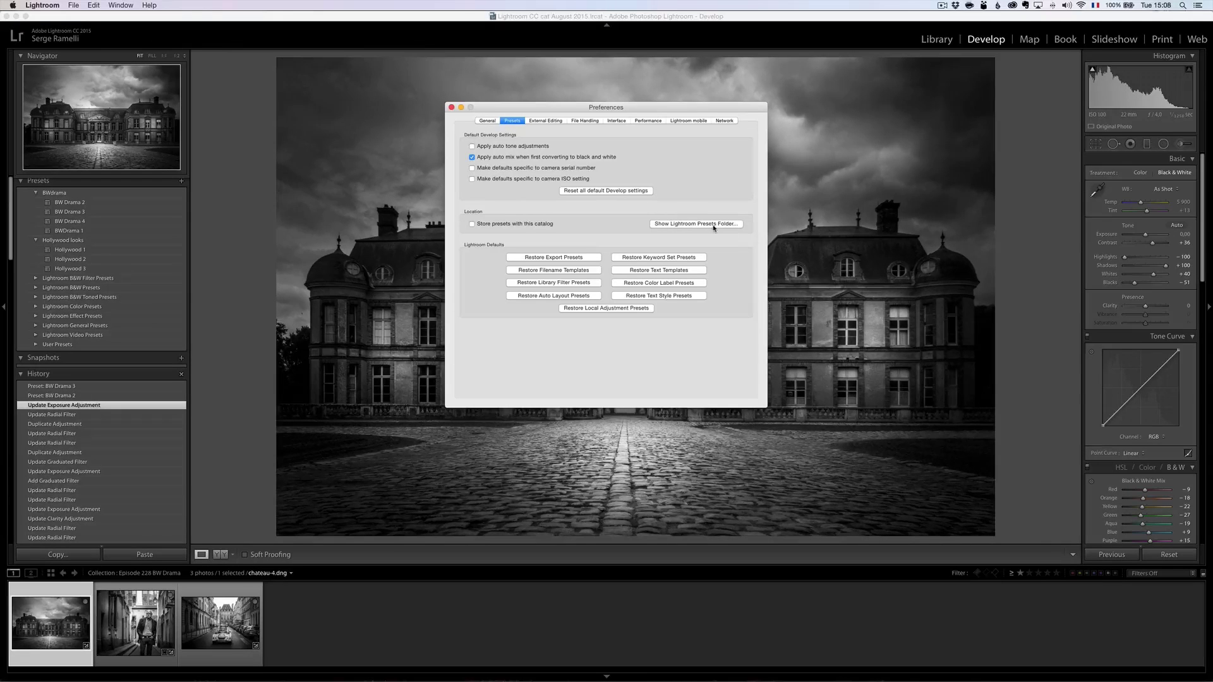
left_click(702, 226)
left_click(1036, 59)
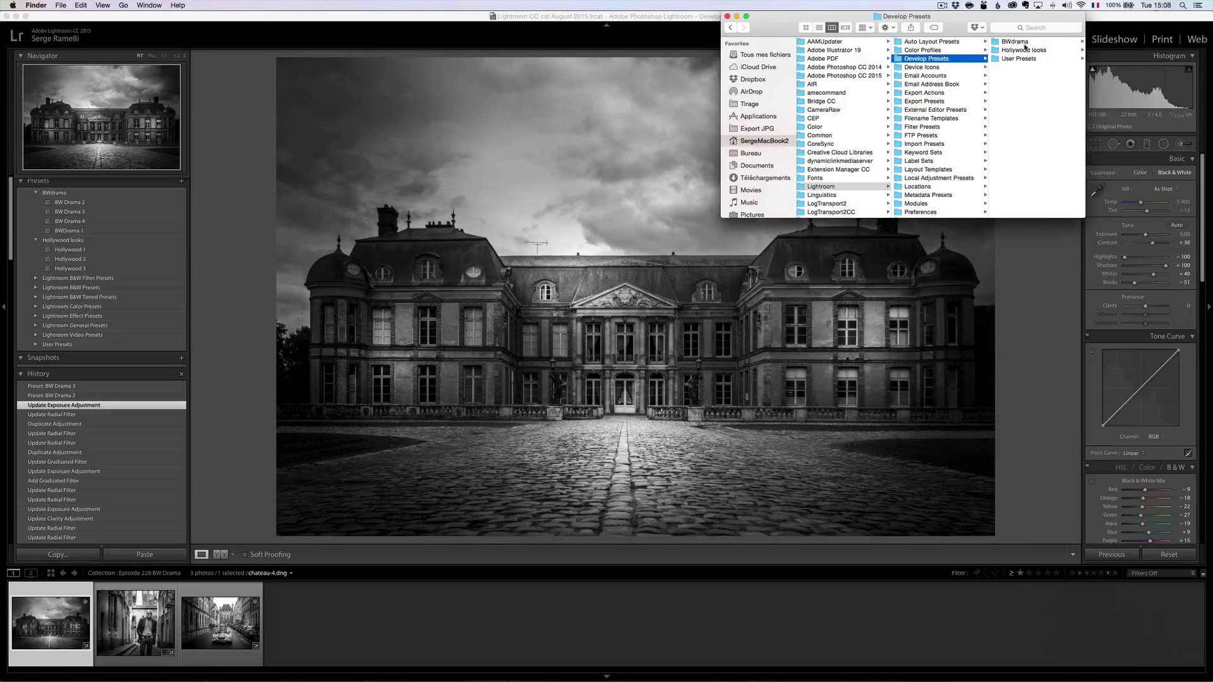
left_click(548, 239)
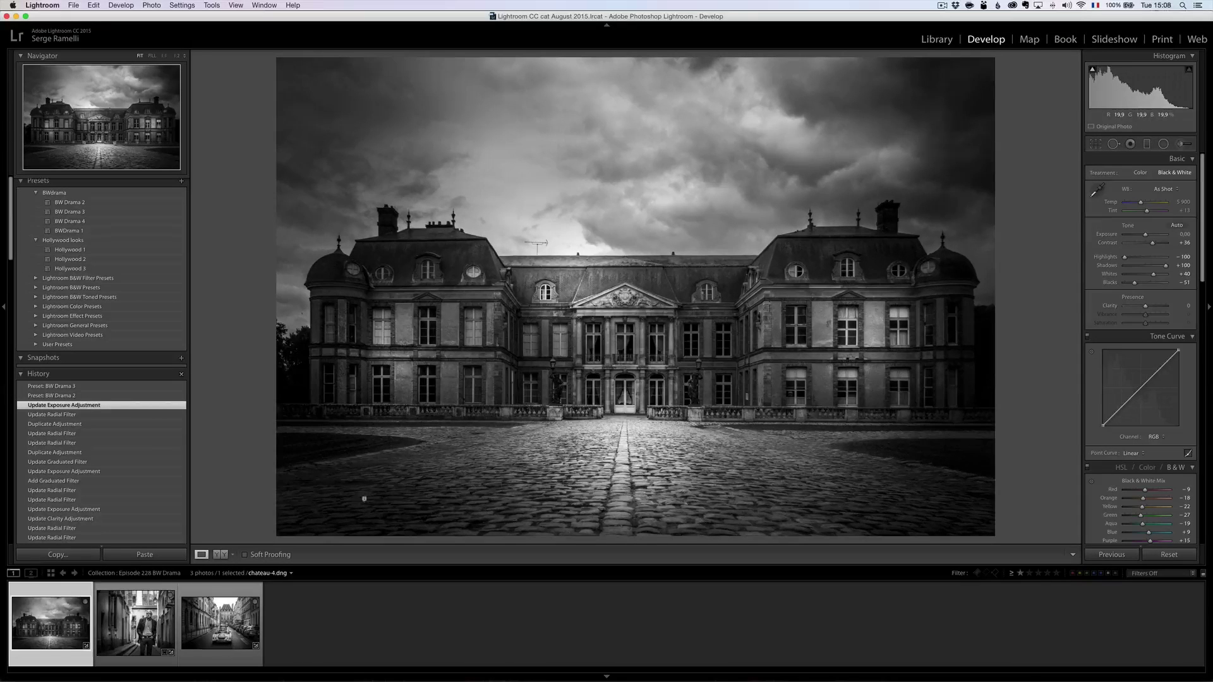
Move through the Filmstrip from the alley portrait to the vintage convertible street photo
left_click(110, 622)
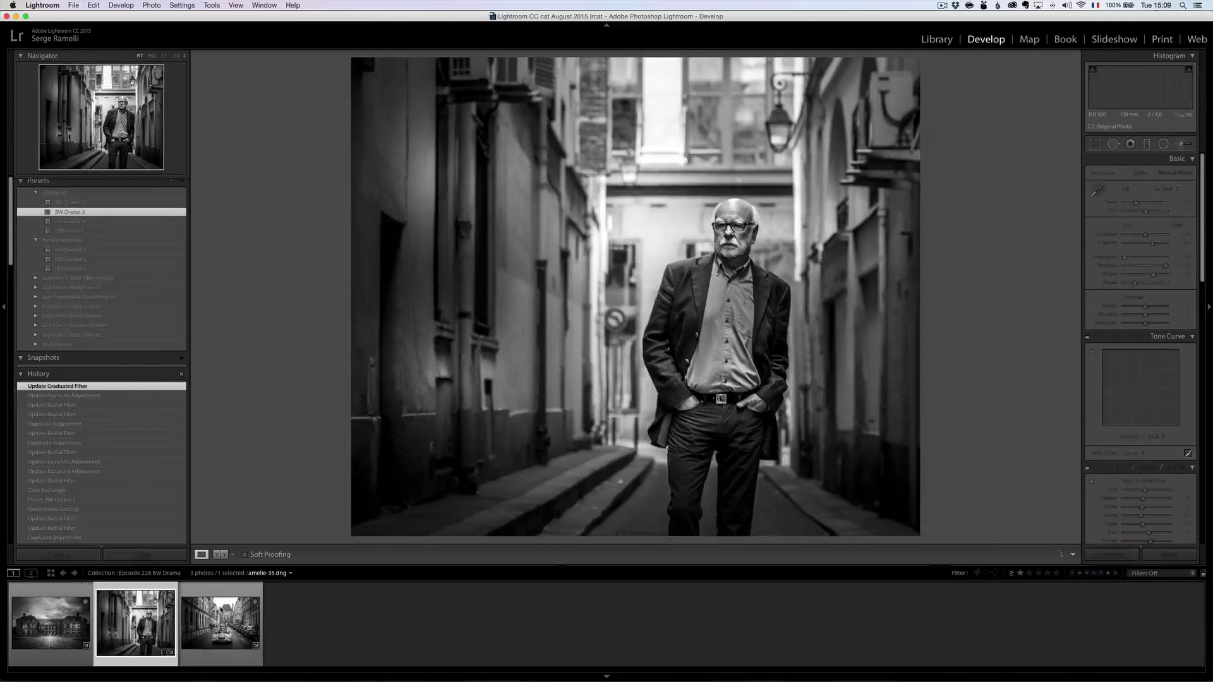
left_click(220, 622)
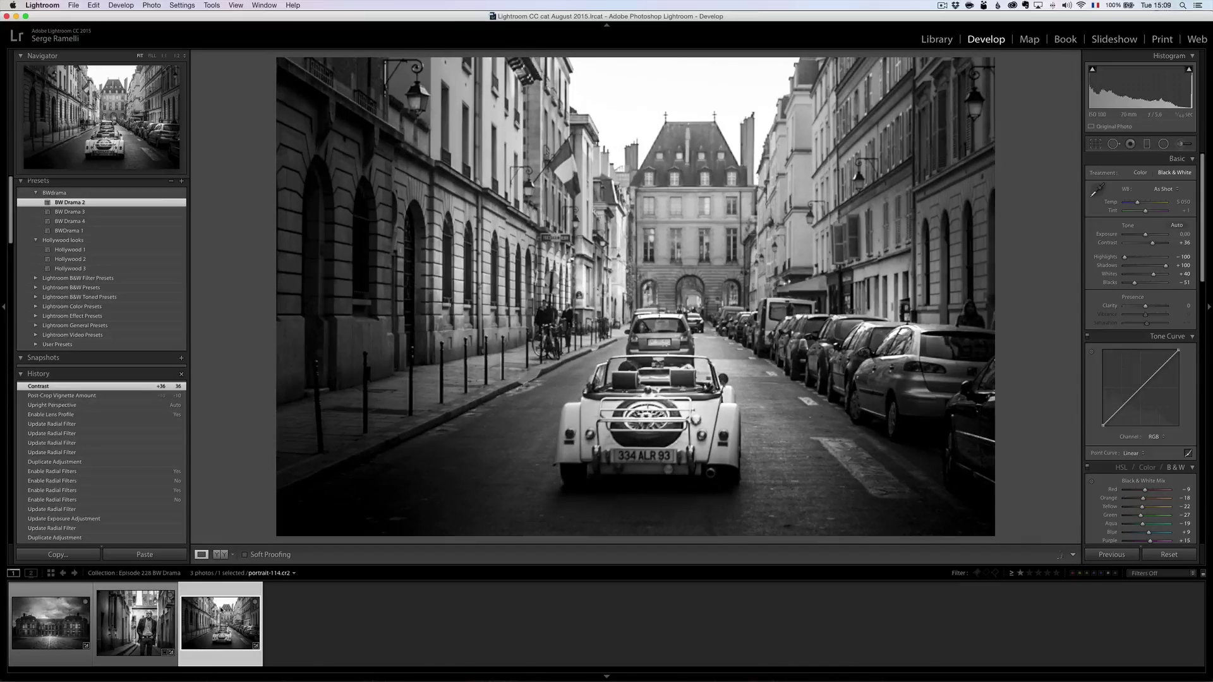